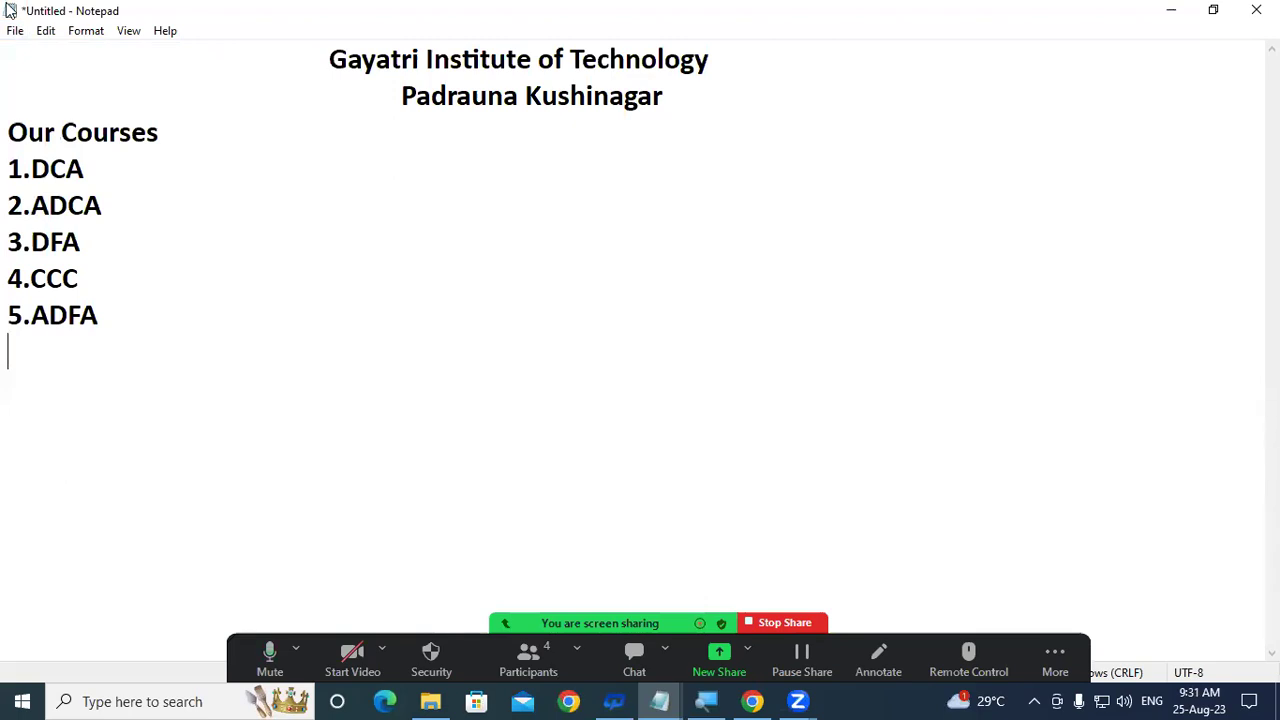
pyautogui.click(15, 32)
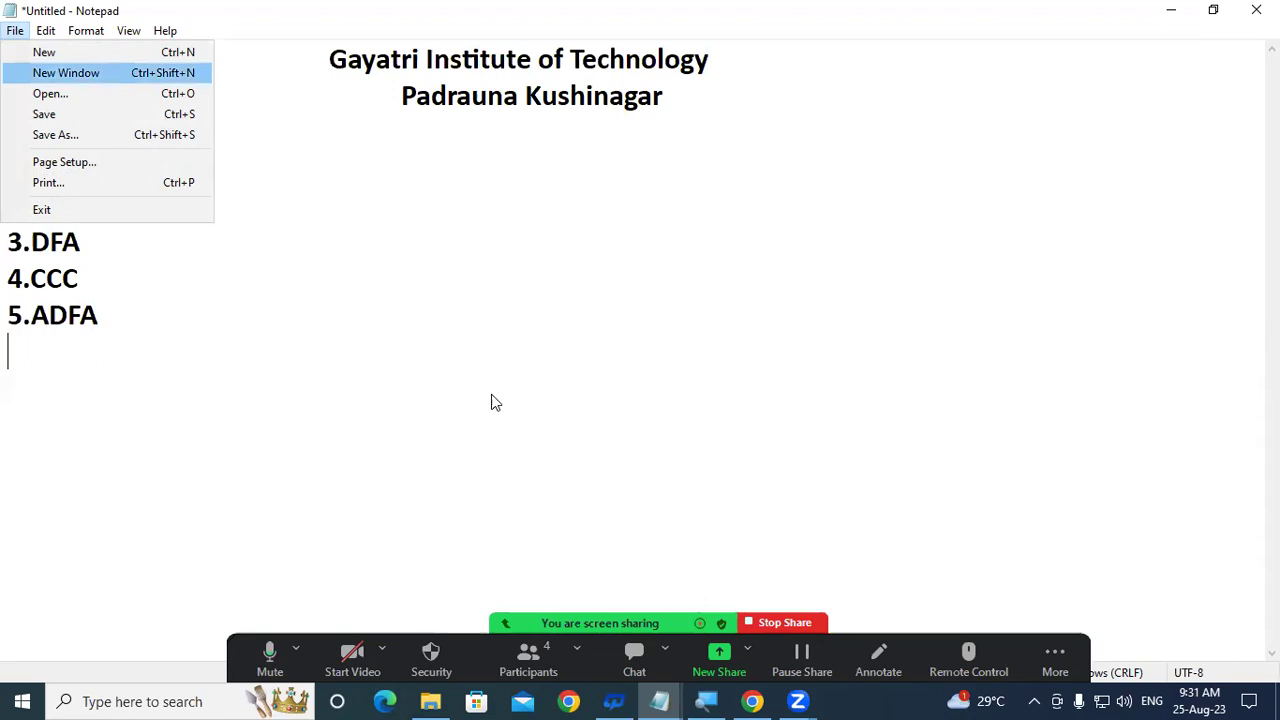
pyautogui.click(552, 395)
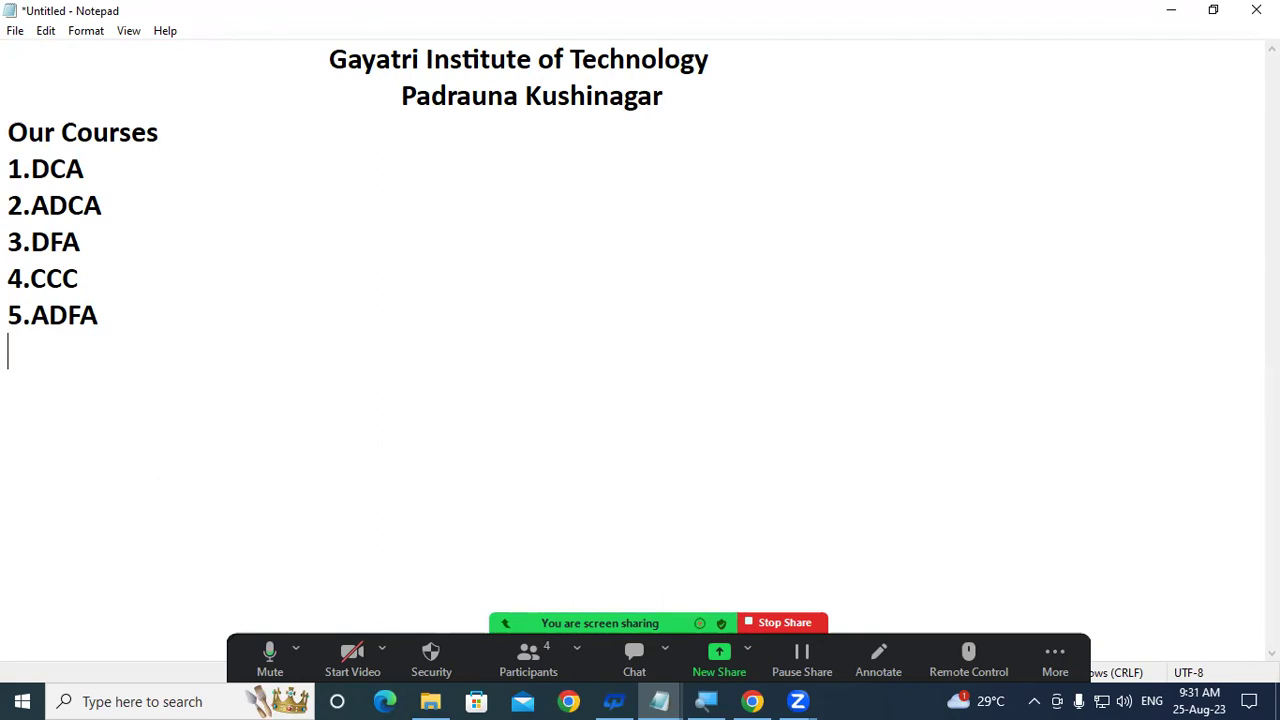
# - Start saving the untitled note and set its file name to "Gayatri (GIT)"
pyautogui.click(16, 34)
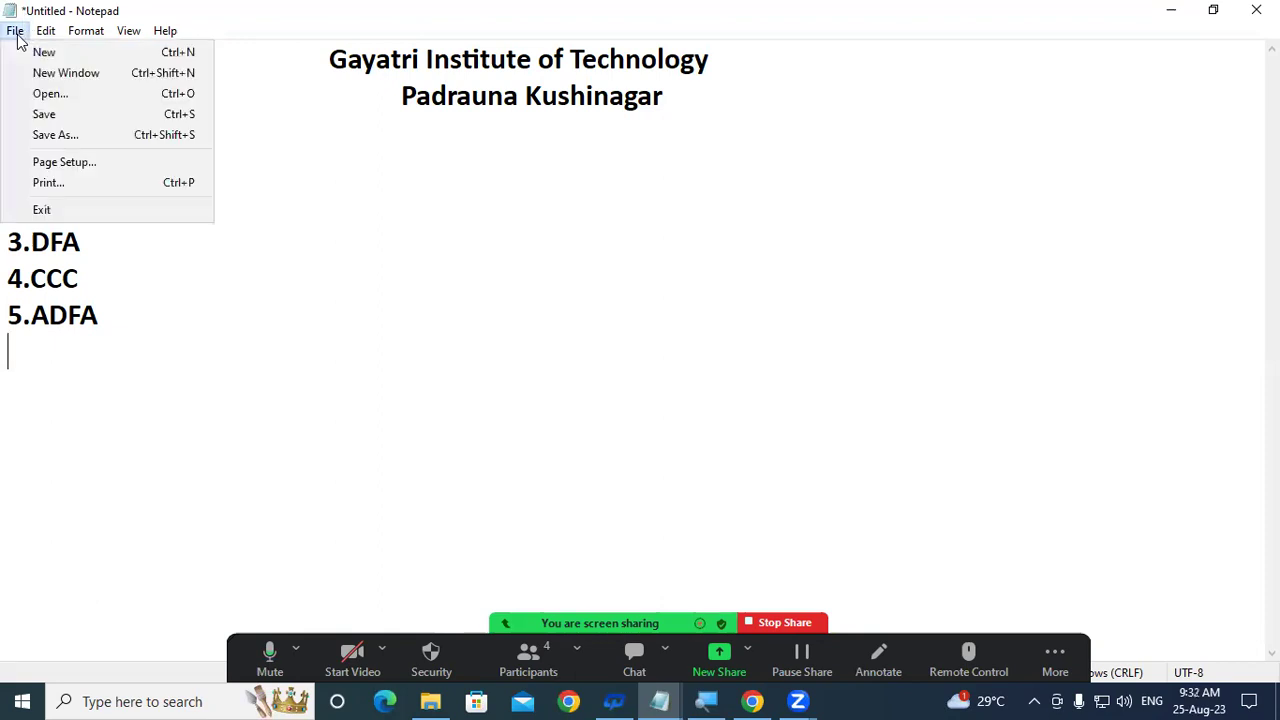
pyautogui.click(64, 119)
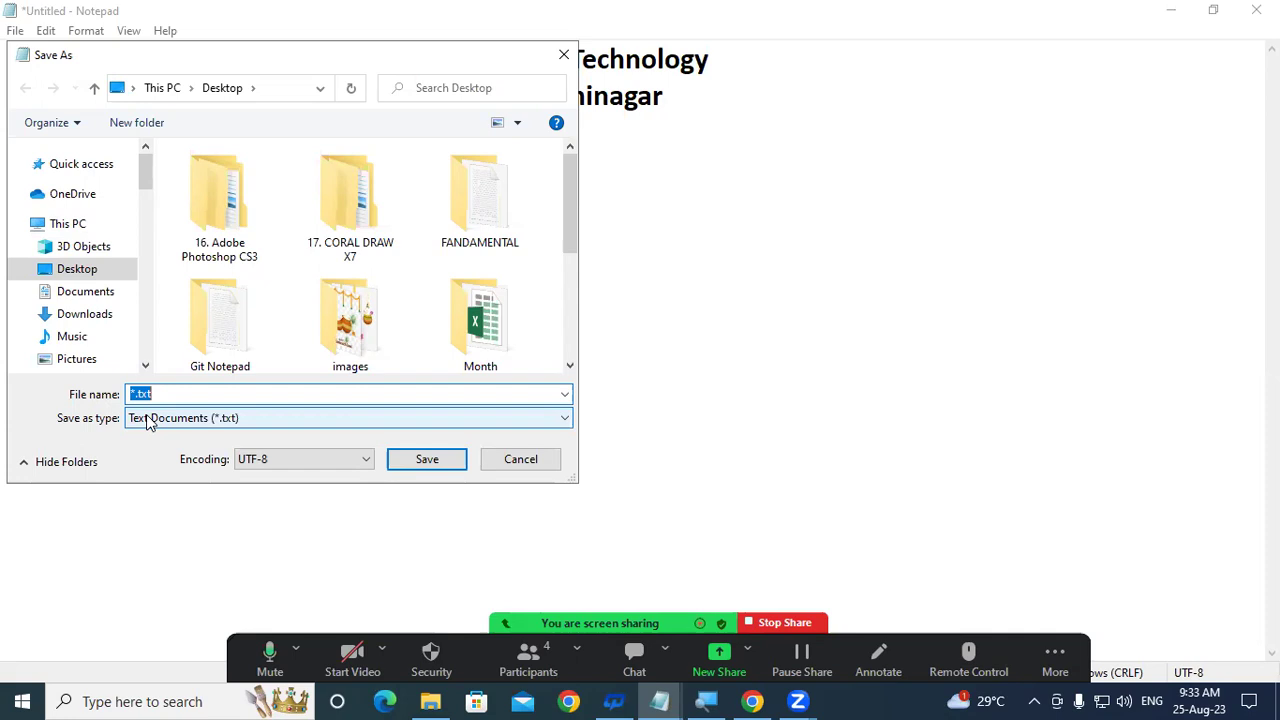
pyautogui.write('gAYAT')
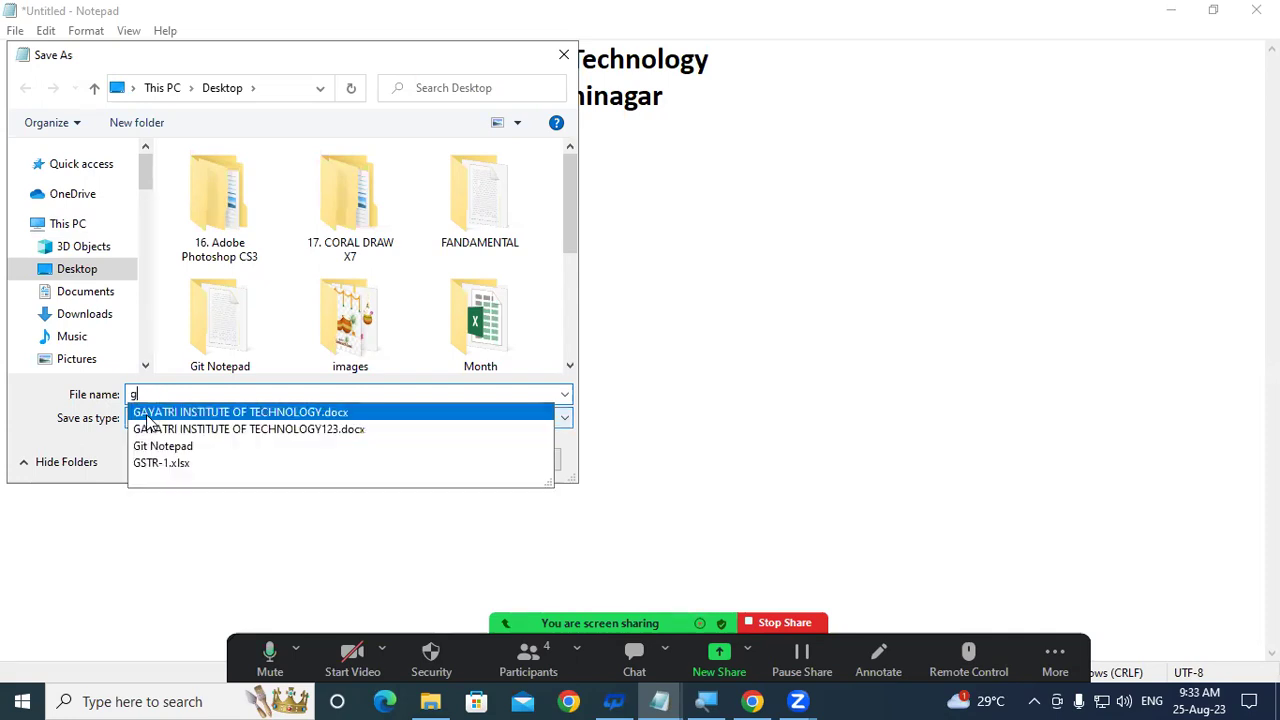
pyautogui.press('BackSpace')
pyautogui.press('BackSpace')
pyautogui.press('BackSpace')
pyautogui.press('BackSpace')
pyautogui.press('BackSpace')
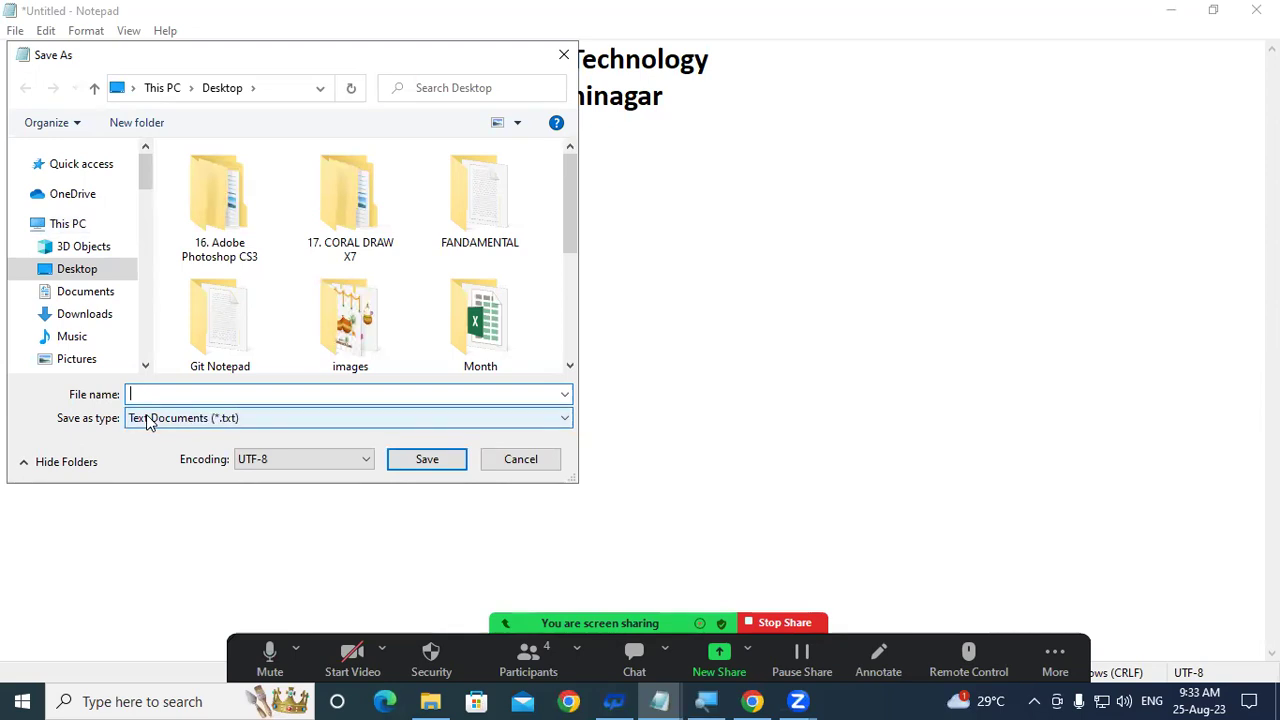
pyautogui.write('Gayatri')
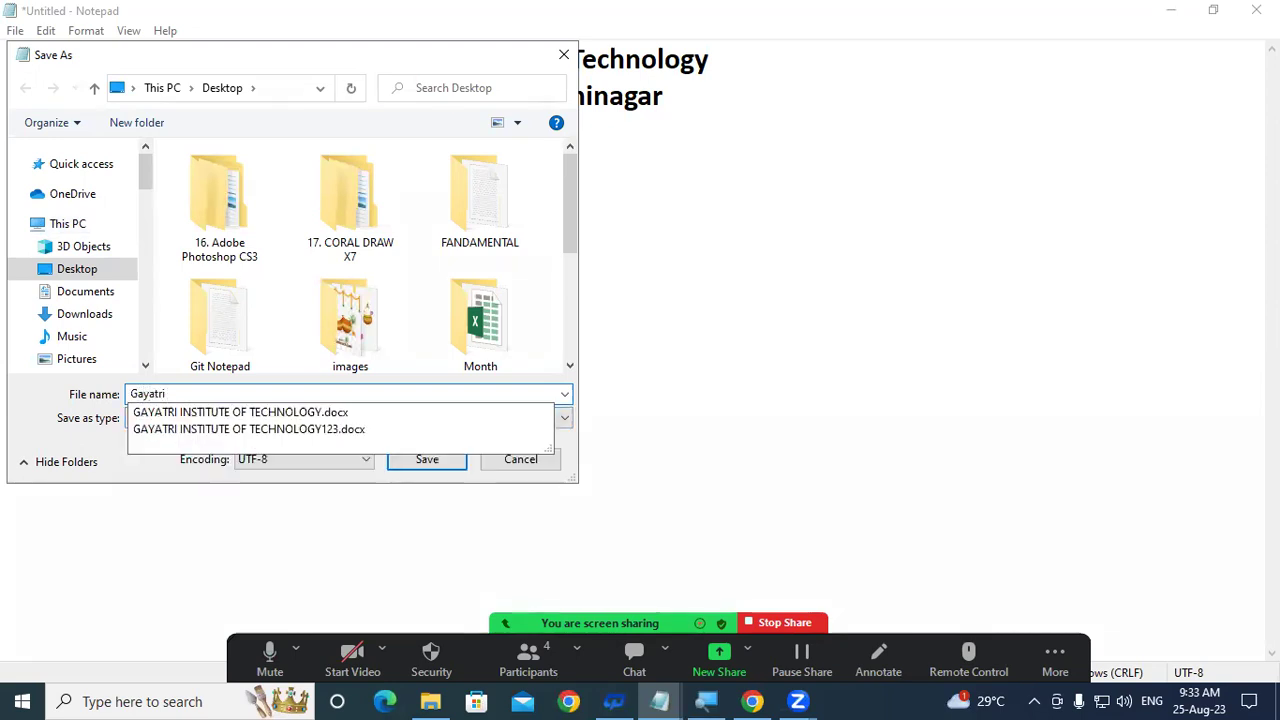
pyautogui.write(' (GIT)')
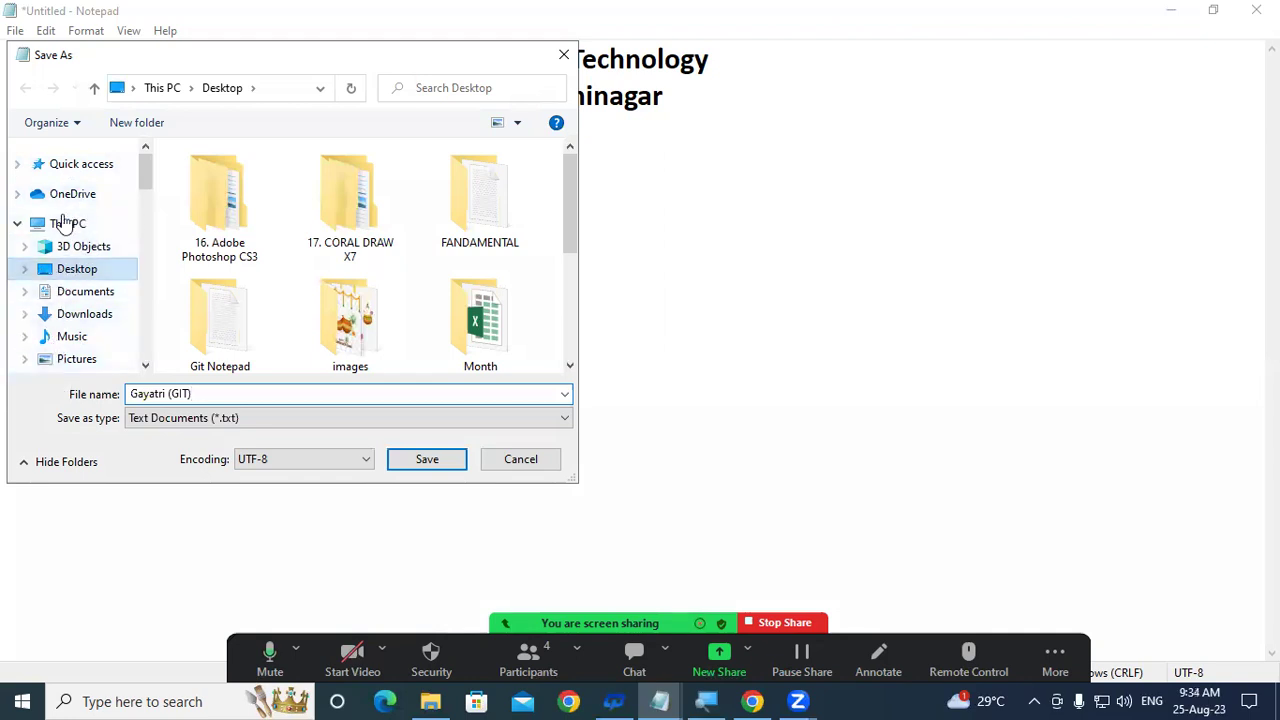
# - Choose the Documents folder as the destination and save the text file there
pyautogui.click(98, 294)
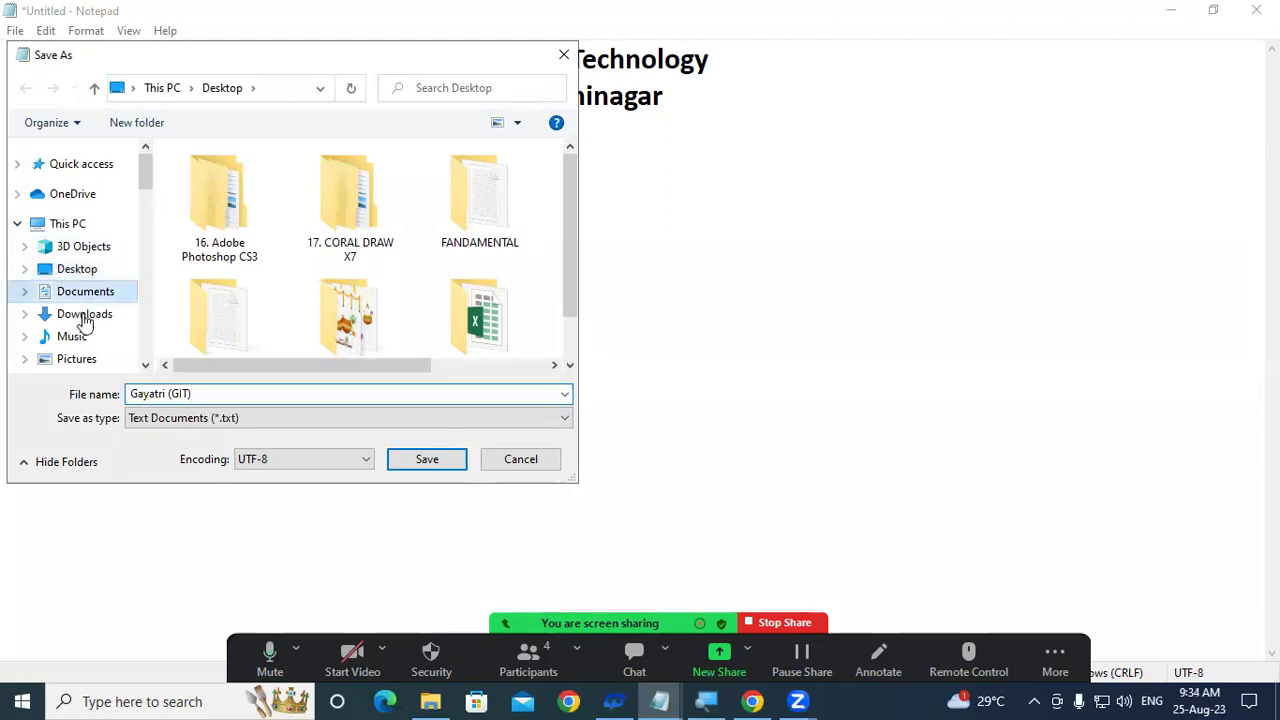
pyautogui.click(84, 316)
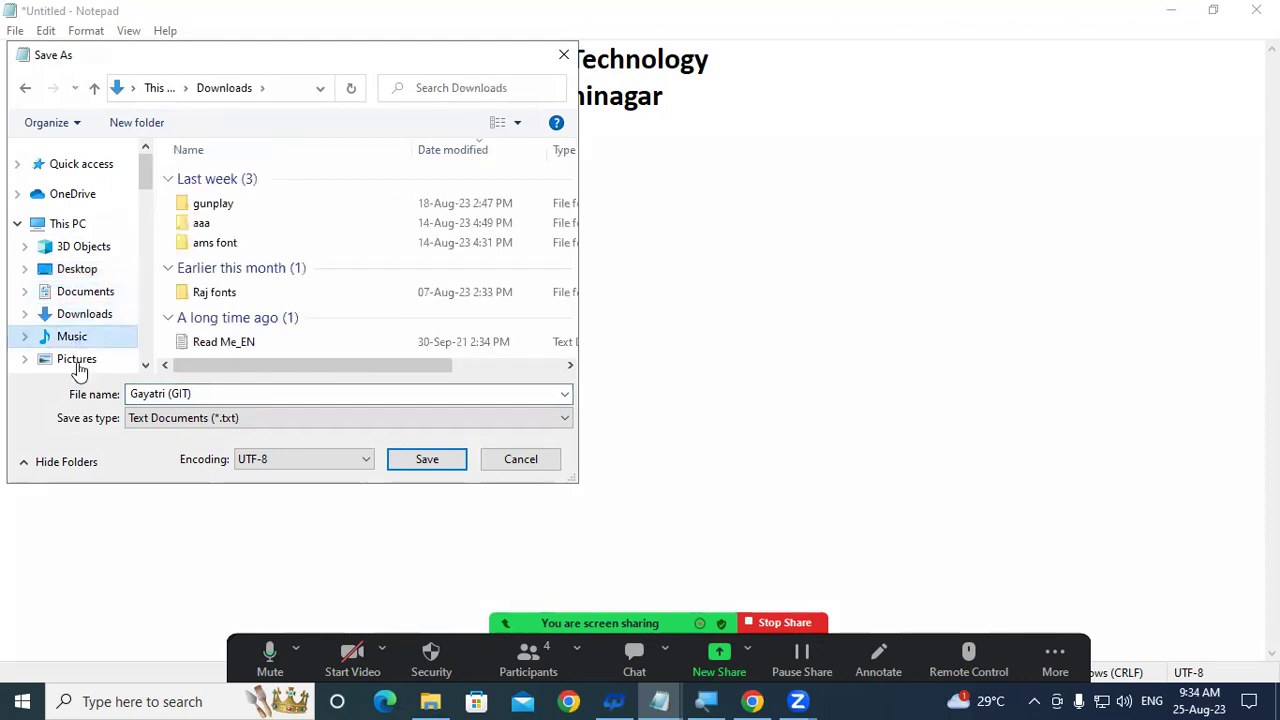
pyautogui.click(77, 359)
pyautogui.click(145, 366)
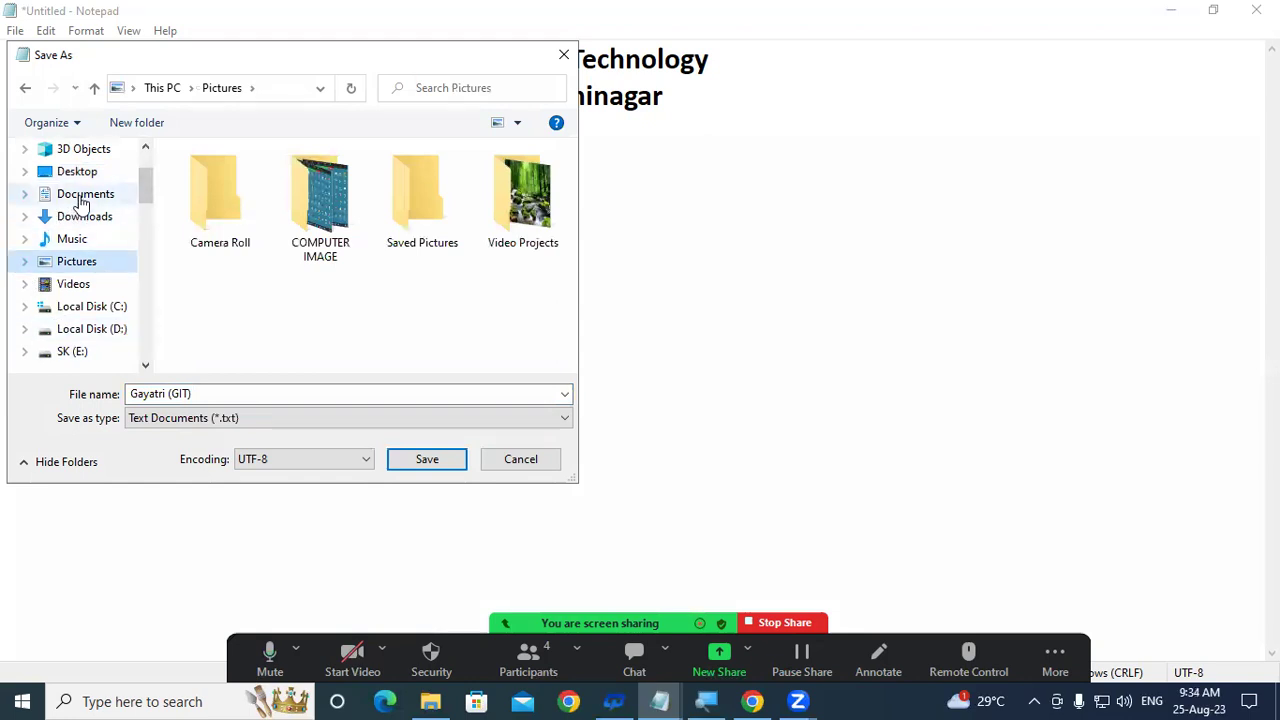
pyautogui.click(80, 200)
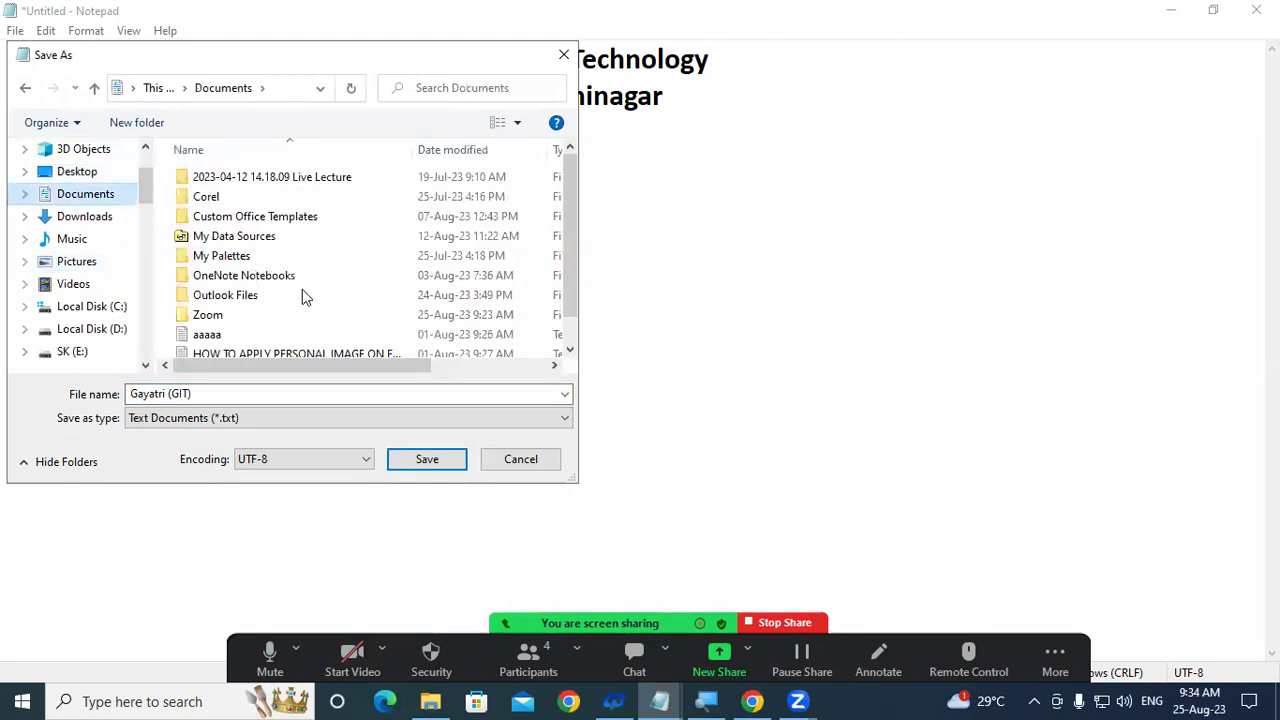
pyautogui.click(443, 468)
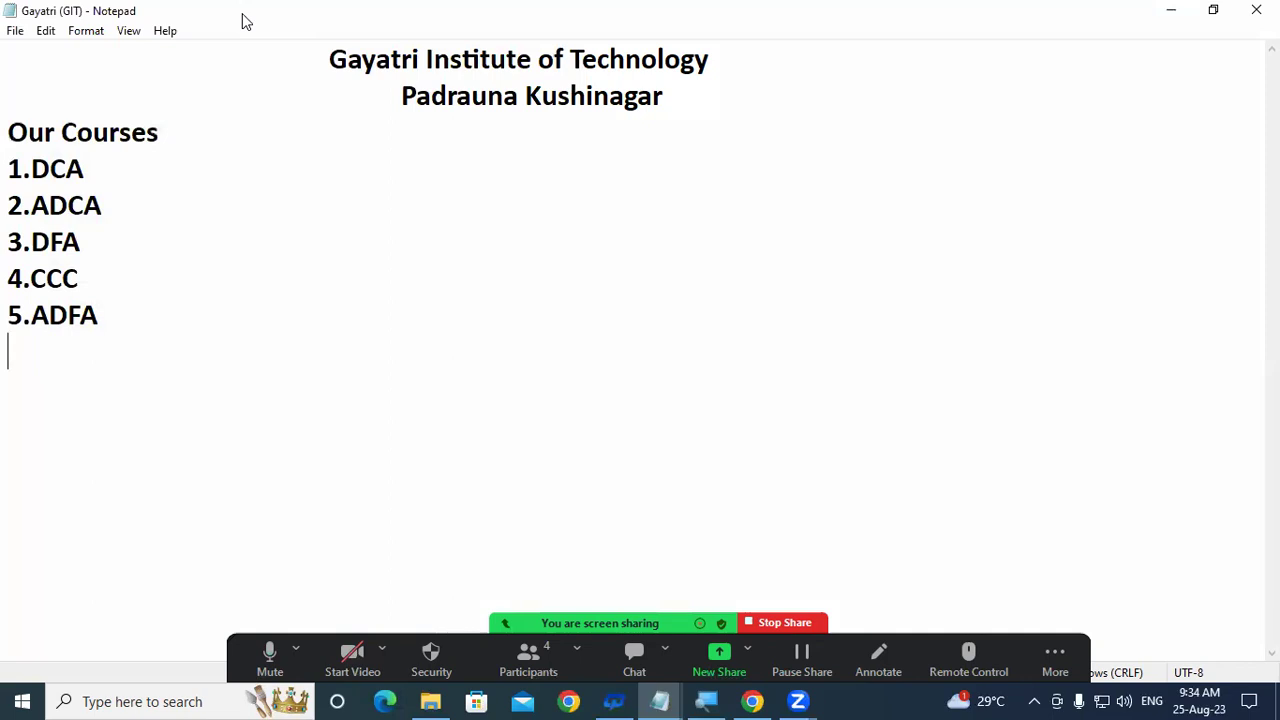
pyautogui.moveTo(245, 20); pyautogui.dragTo(352, 388)
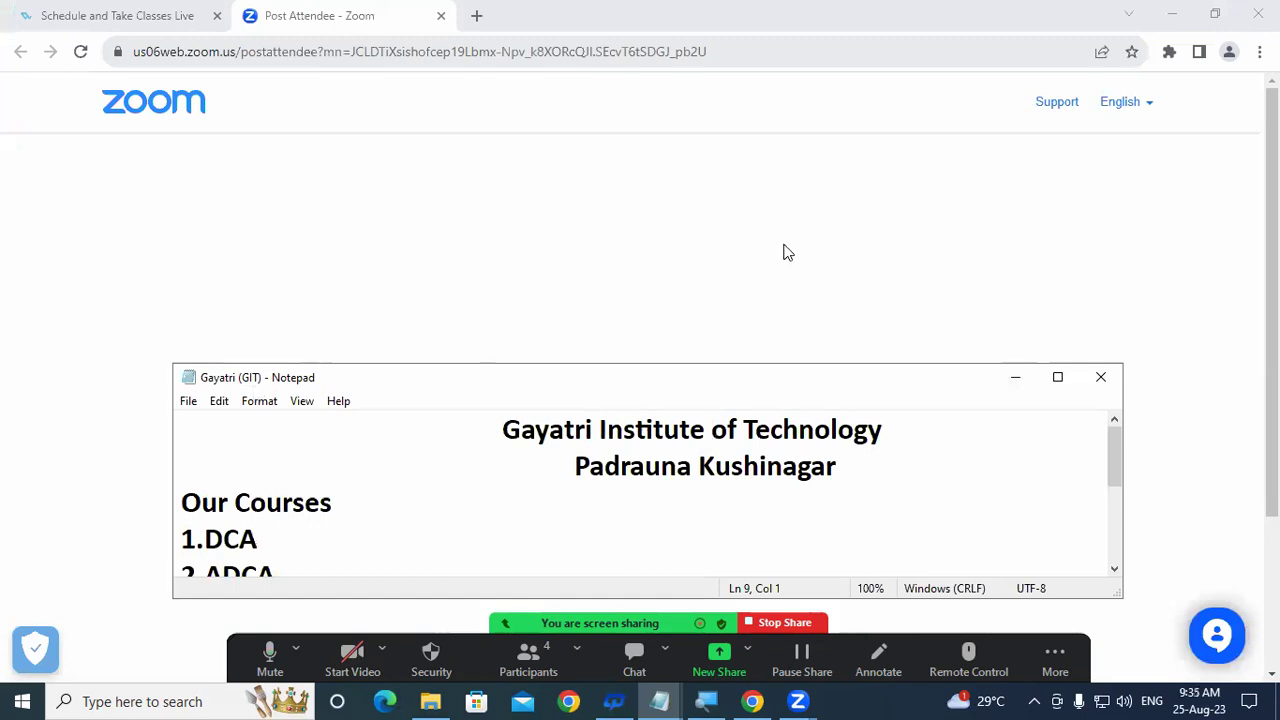
pyautogui.click(1058, 380)
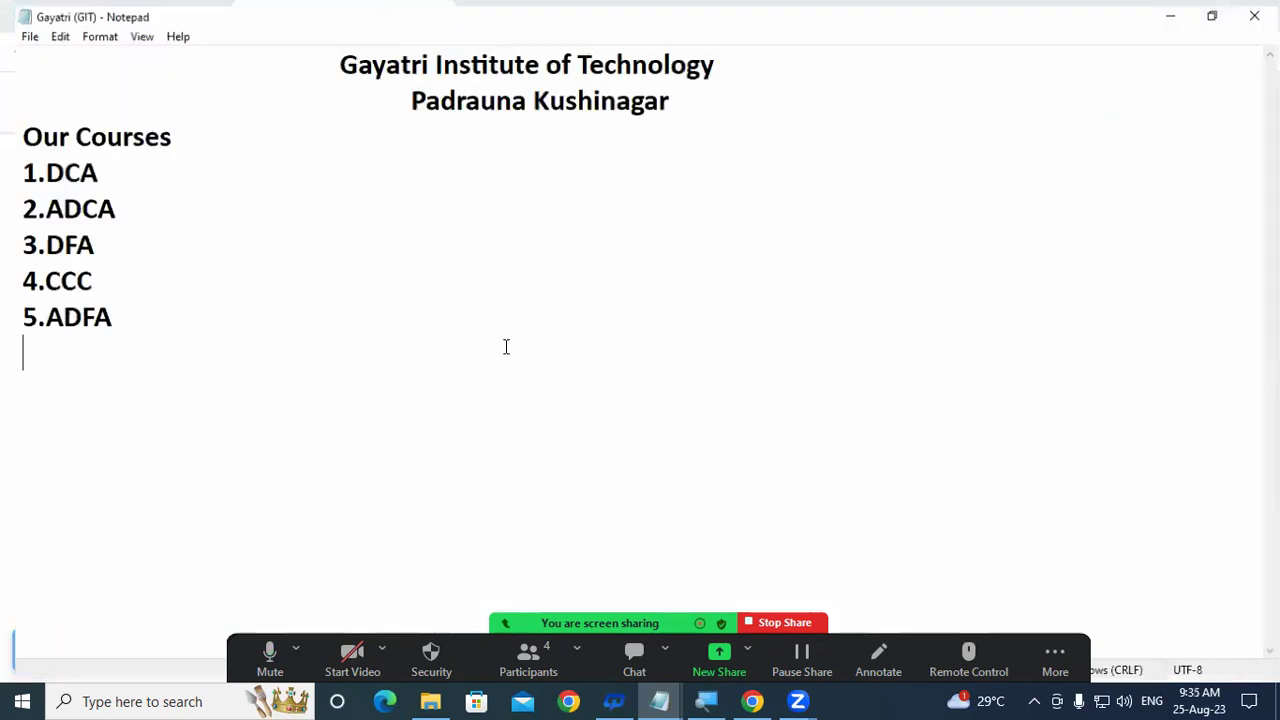
pyautogui.click(14, 31)
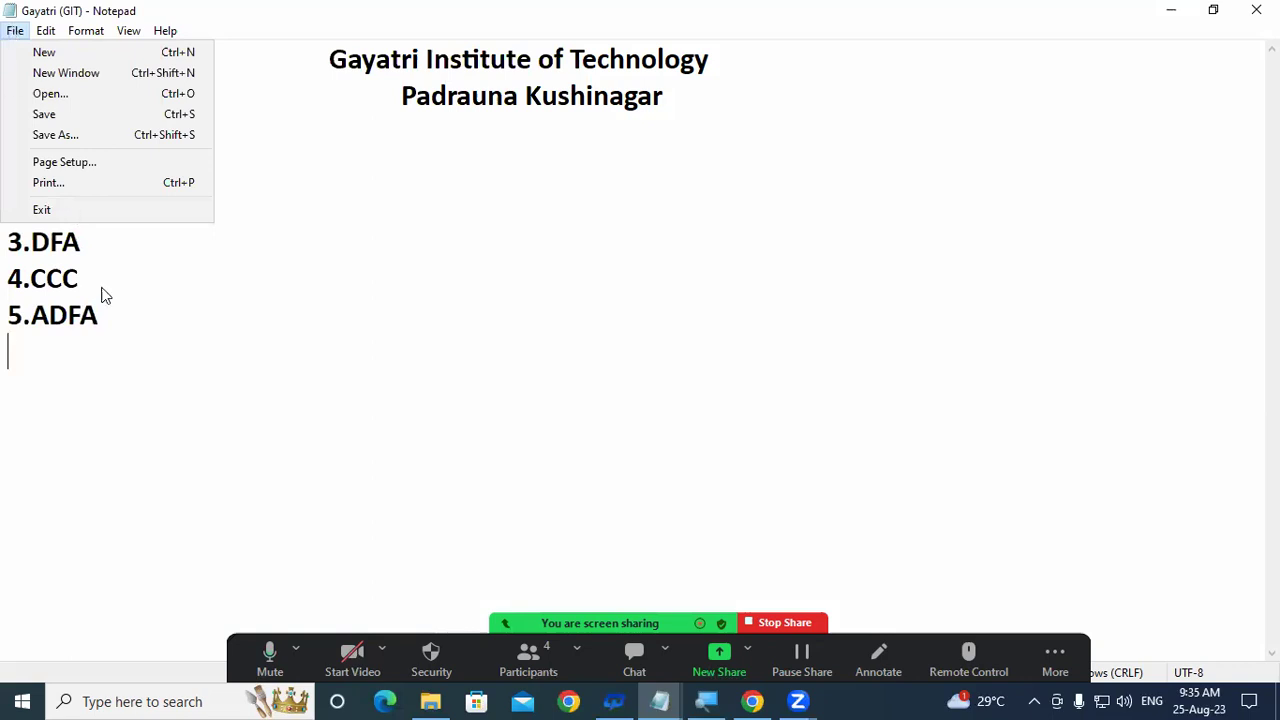
pyautogui.click(120, 326)
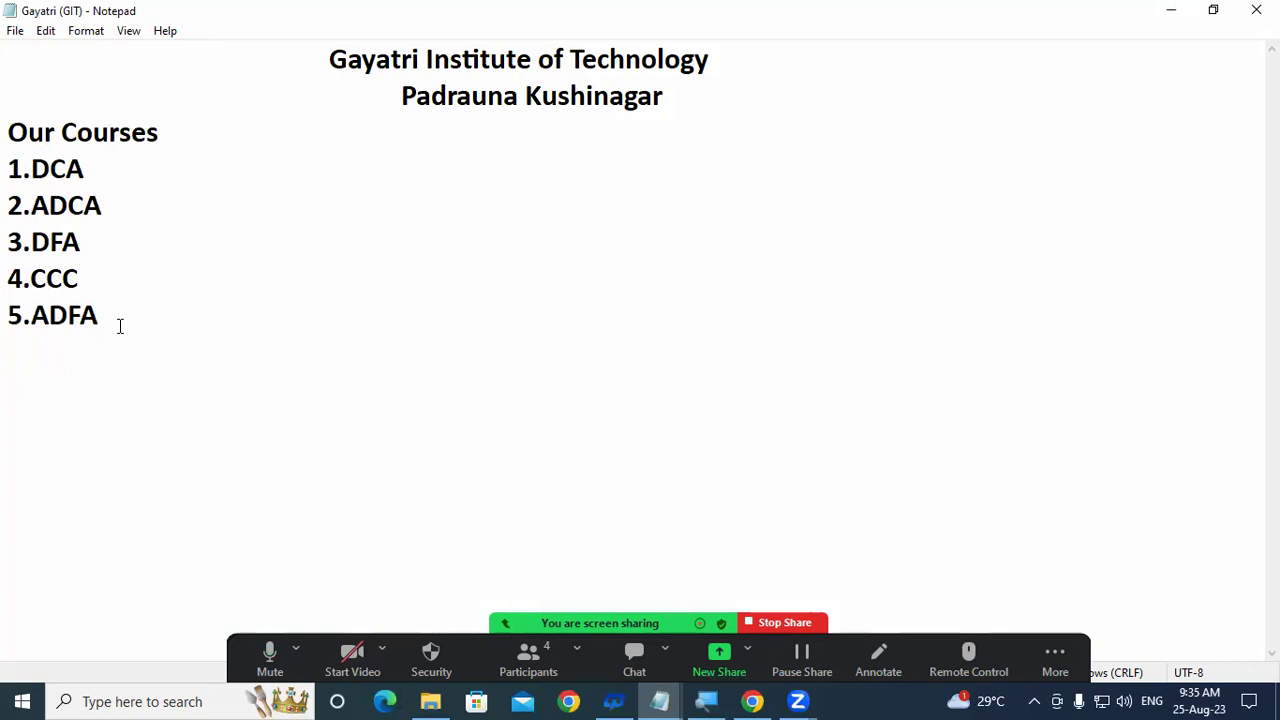
# - Save the note again and add "6.Tally" as a new line below "5.ADFA" in the course list
pyautogui.click(14, 31)
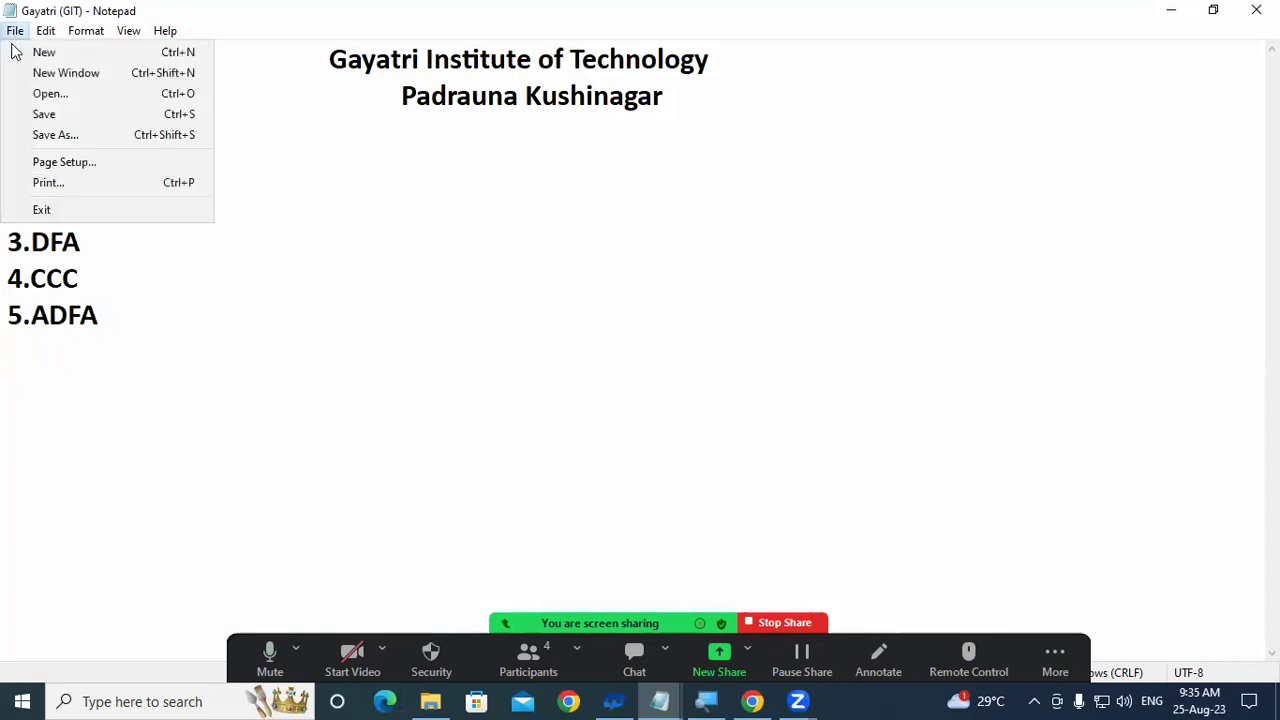
pyautogui.click(56, 115)
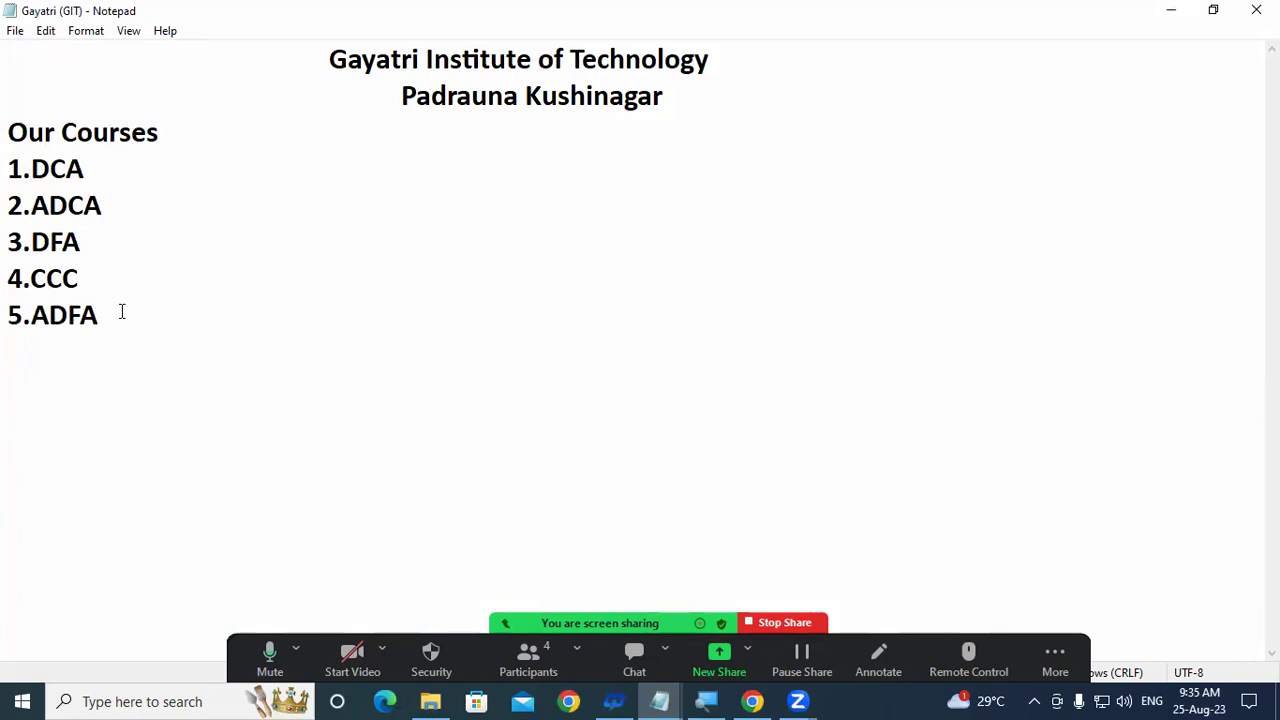
pyautogui.press('Return')
pyautogui.write('6.')
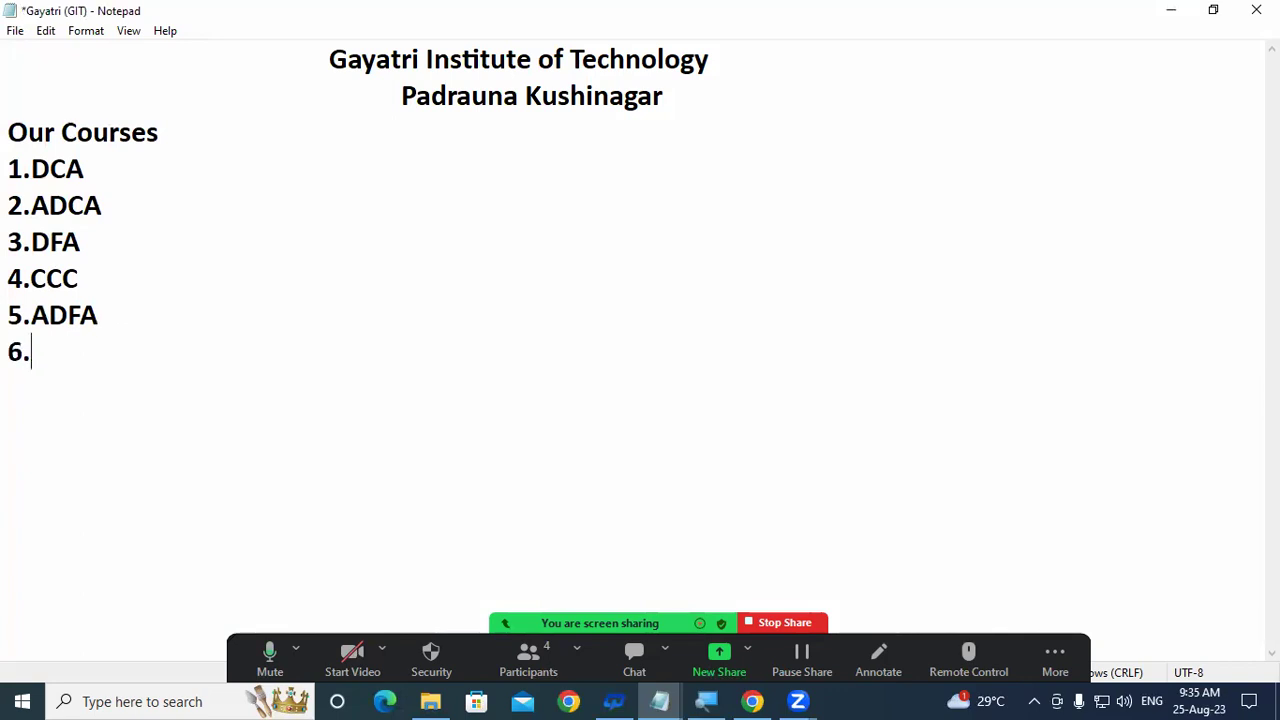
pyautogui.write('Tally')
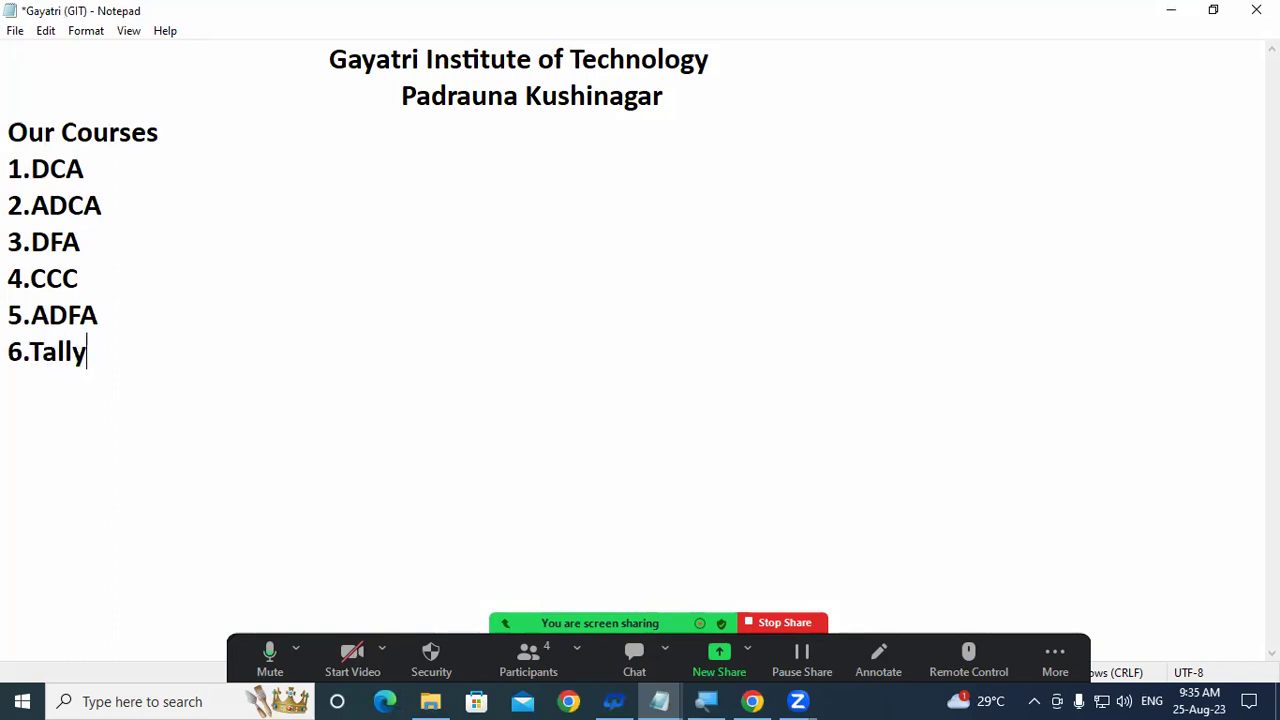
pyautogui.press('Return')
# - Save the updated course list to the existing file
pyautogui.hotkey('ctrl', 's')
pyautogui.click(15, 30)
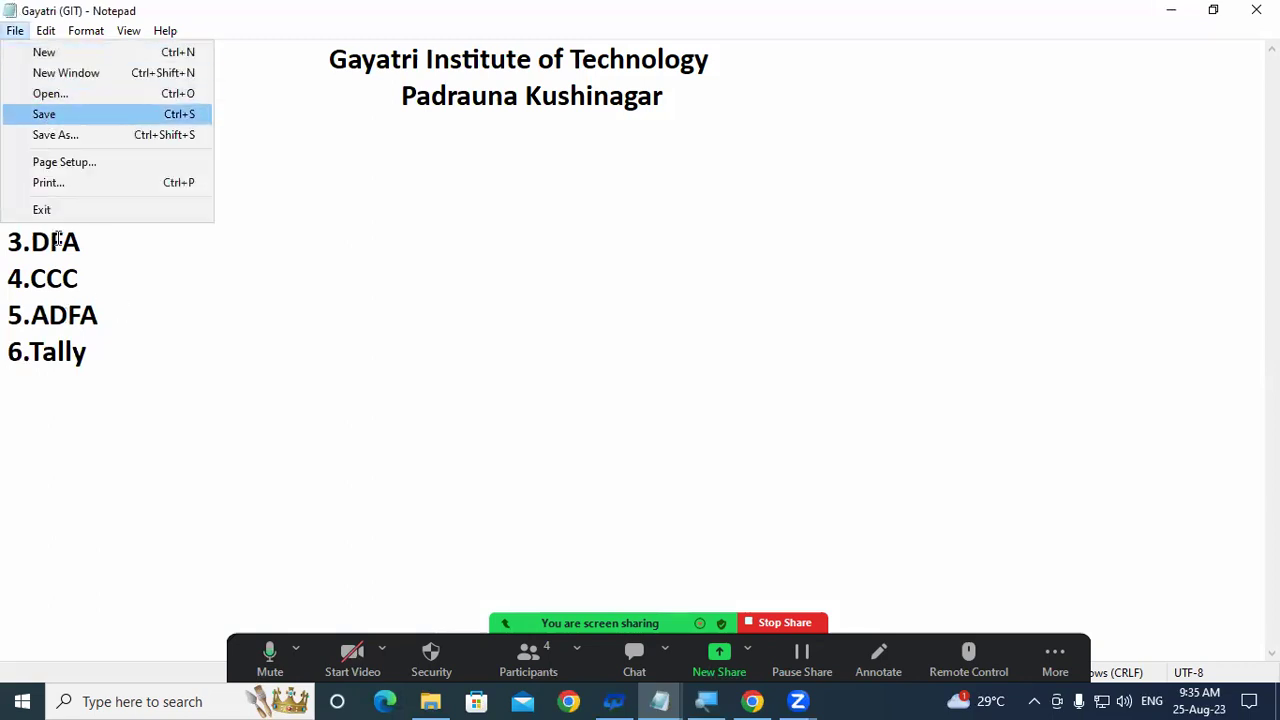
pyautogui.click(45, 114)
pyautogui.click(150, 360)
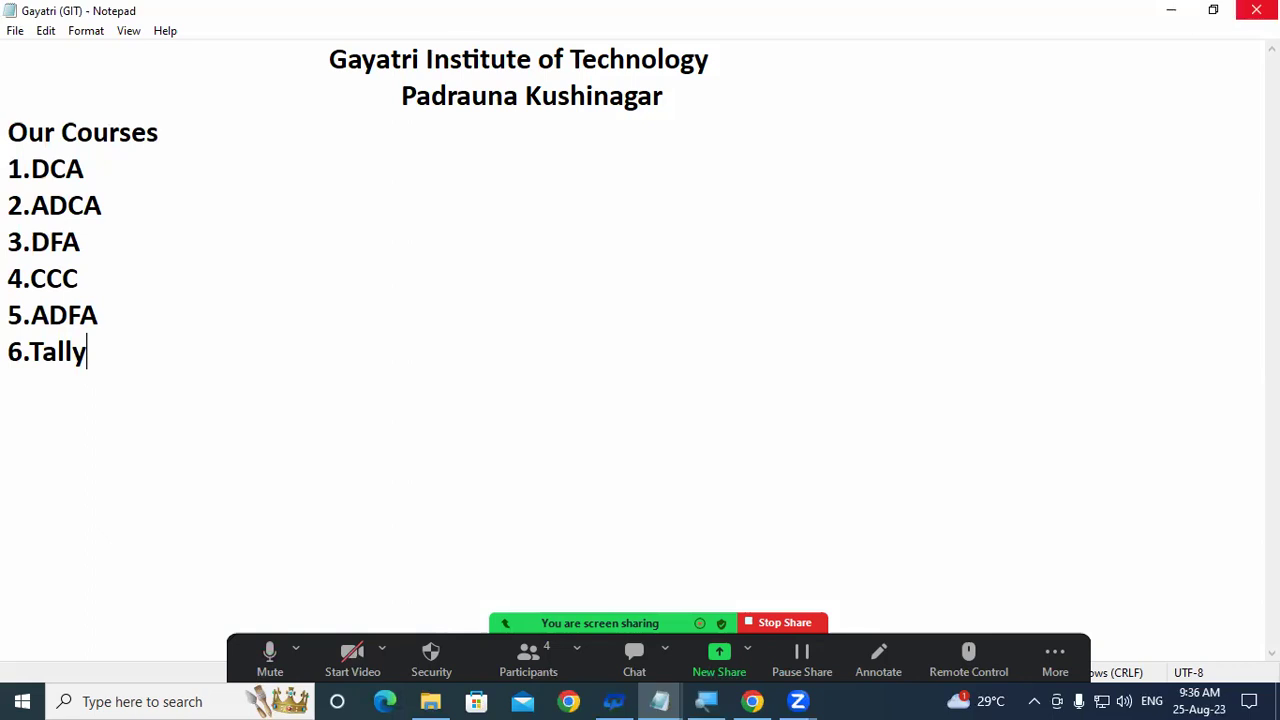
# - Close the note and clear the browser window off the screen to reach the desktop
pyautogui.click(1256, 10)
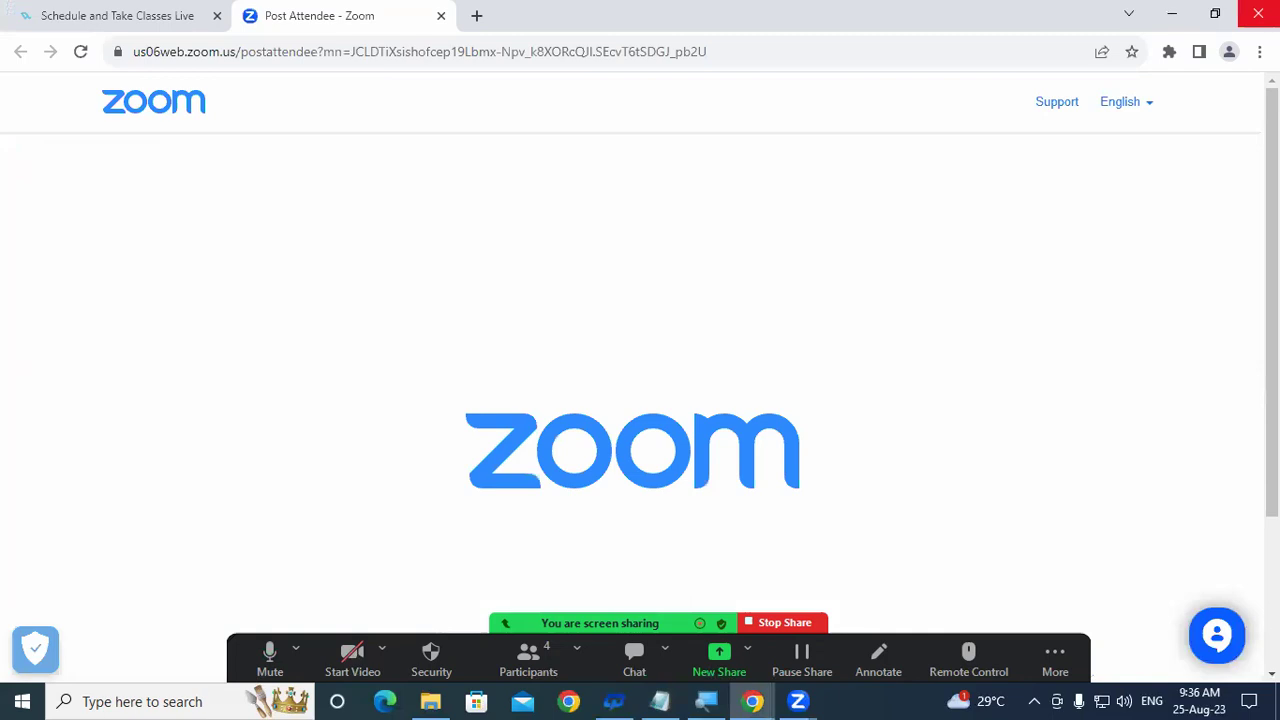
pyautogui.click(1258, 13)
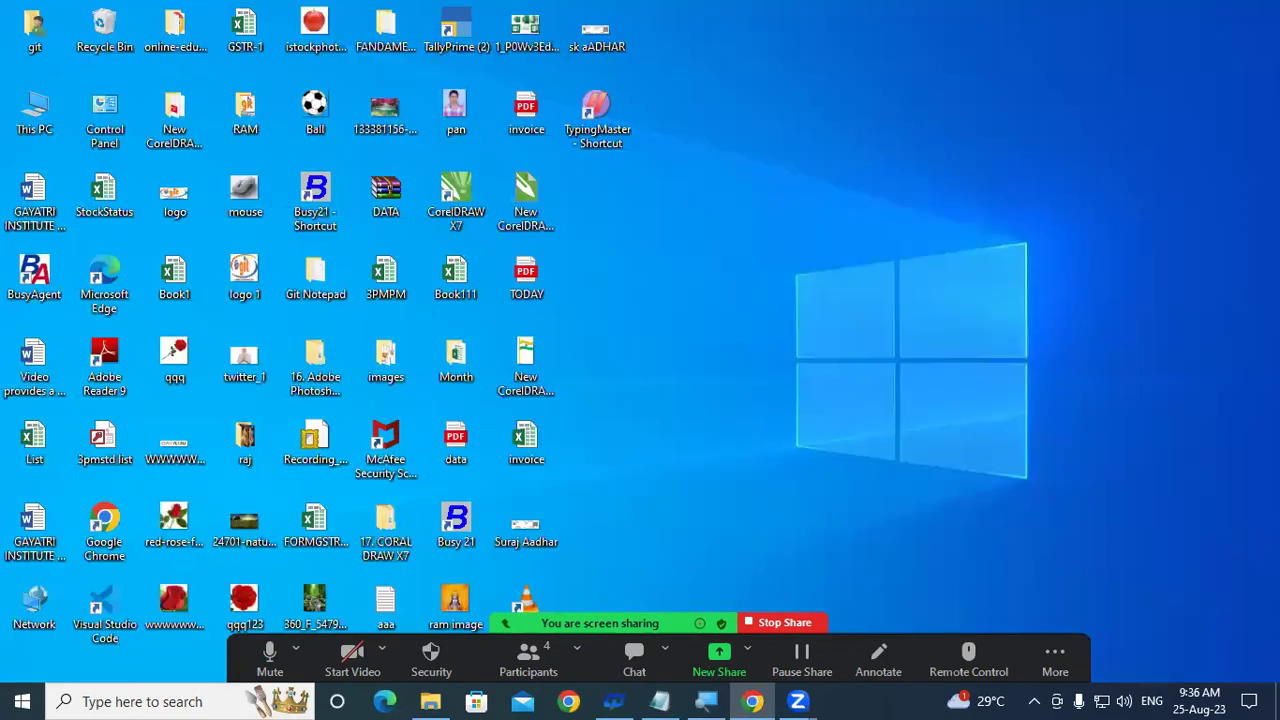
# - Refresh the desktop and close the Notepad window that is still running
pyautogui.rightClick(993, 37)
pyautogui.click(1002, 77)
pyautogui.rightClick(1025, 72)
pyautogui.click(1046, 126)
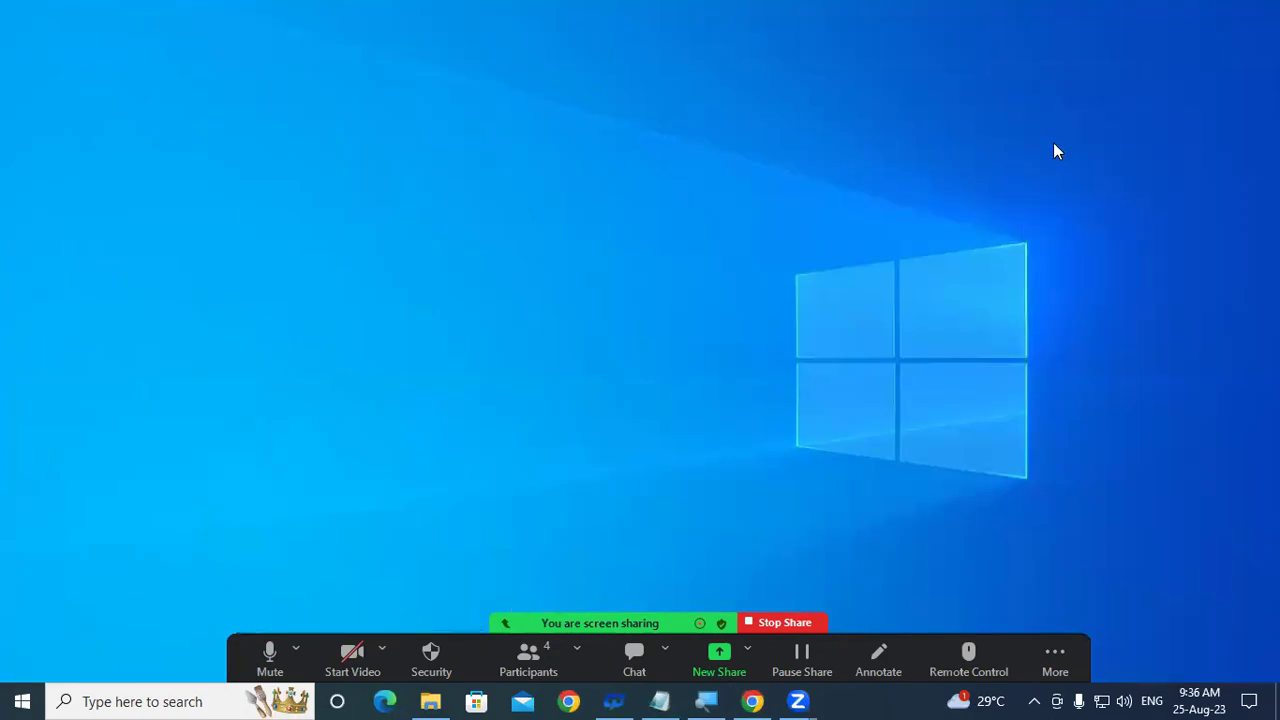
pyautogui.rightClick(1040, 122)
pyautogui.click(1080, 171)
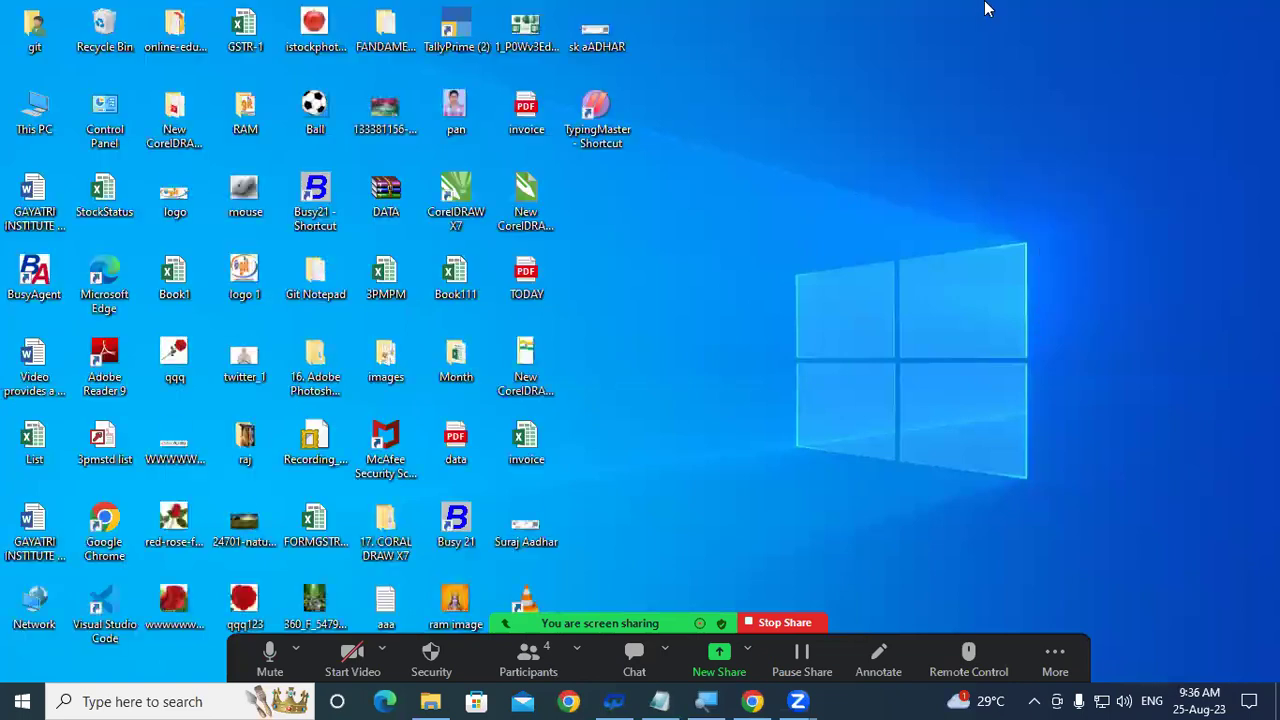
pyautogui.click(660, 700)
pyautogui.hotkey('alt', 'F4')
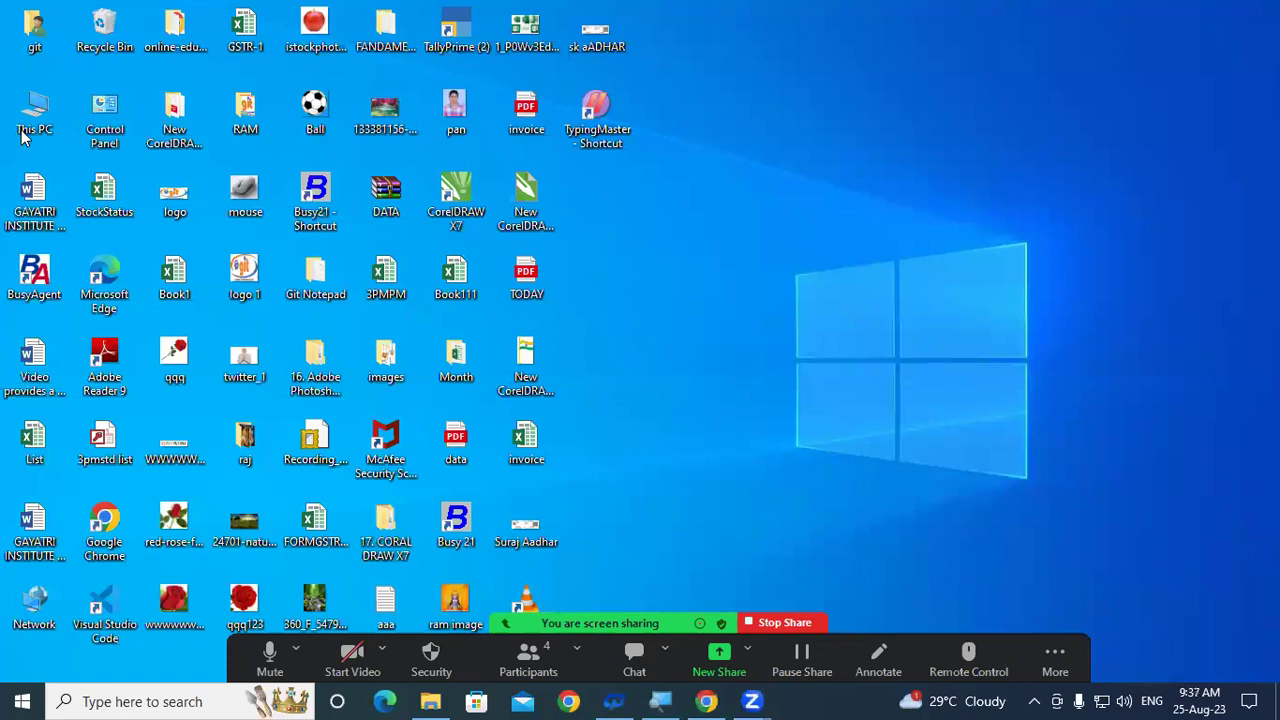
# - Open the saved "Gayatri (GIT)" text file from This PC's Documents folder and maximize its window
pyautogui.doubleClick(30, 110)
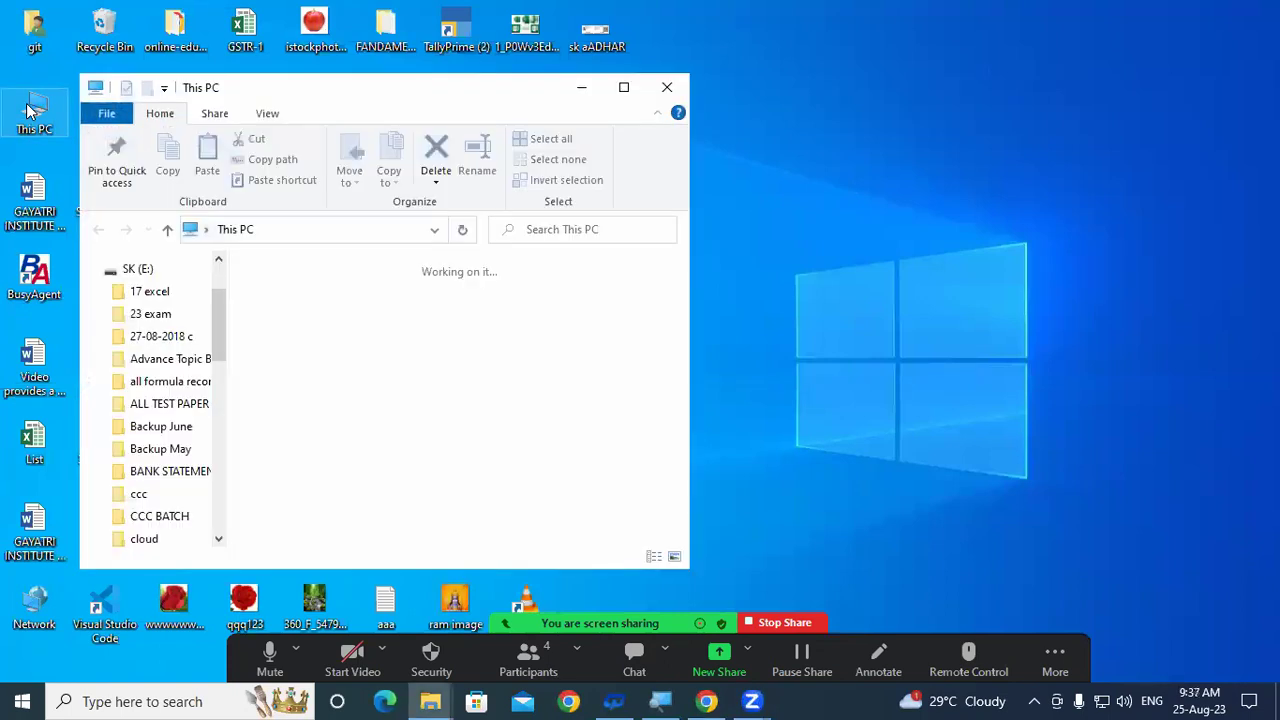
pyautogui.click(624, 88)
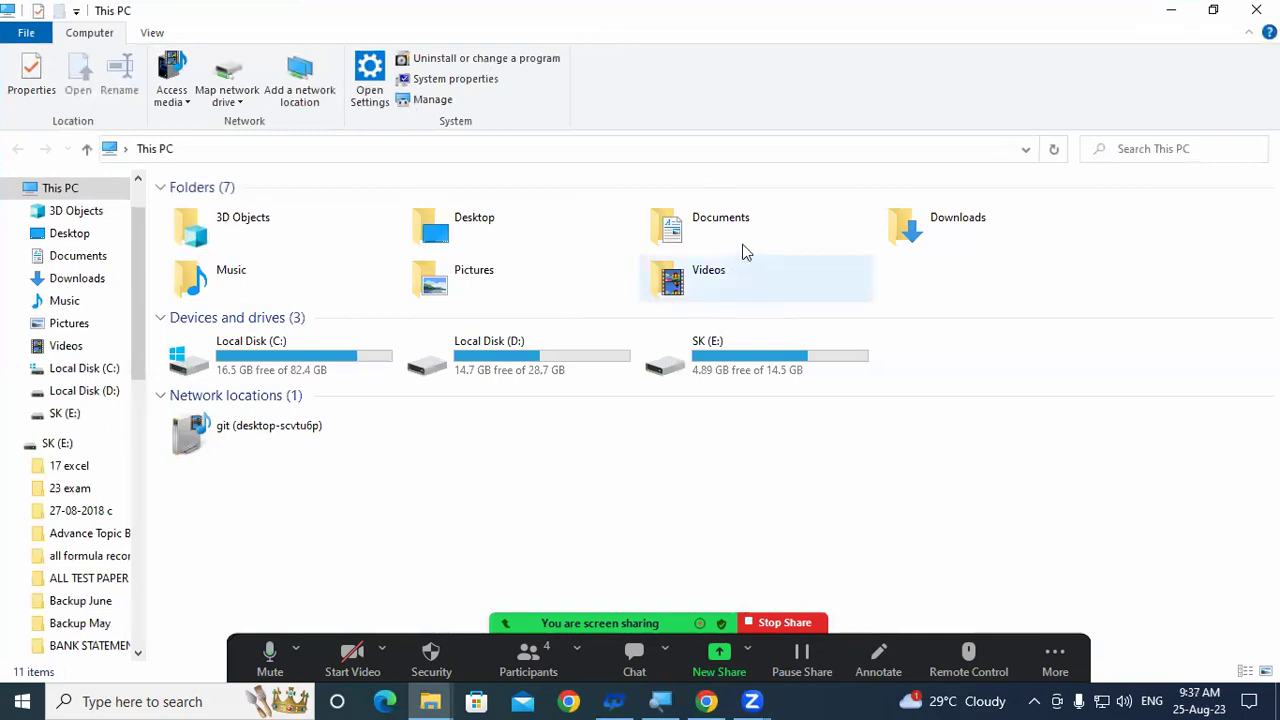
pyautogui.doubleClick(729, 229)
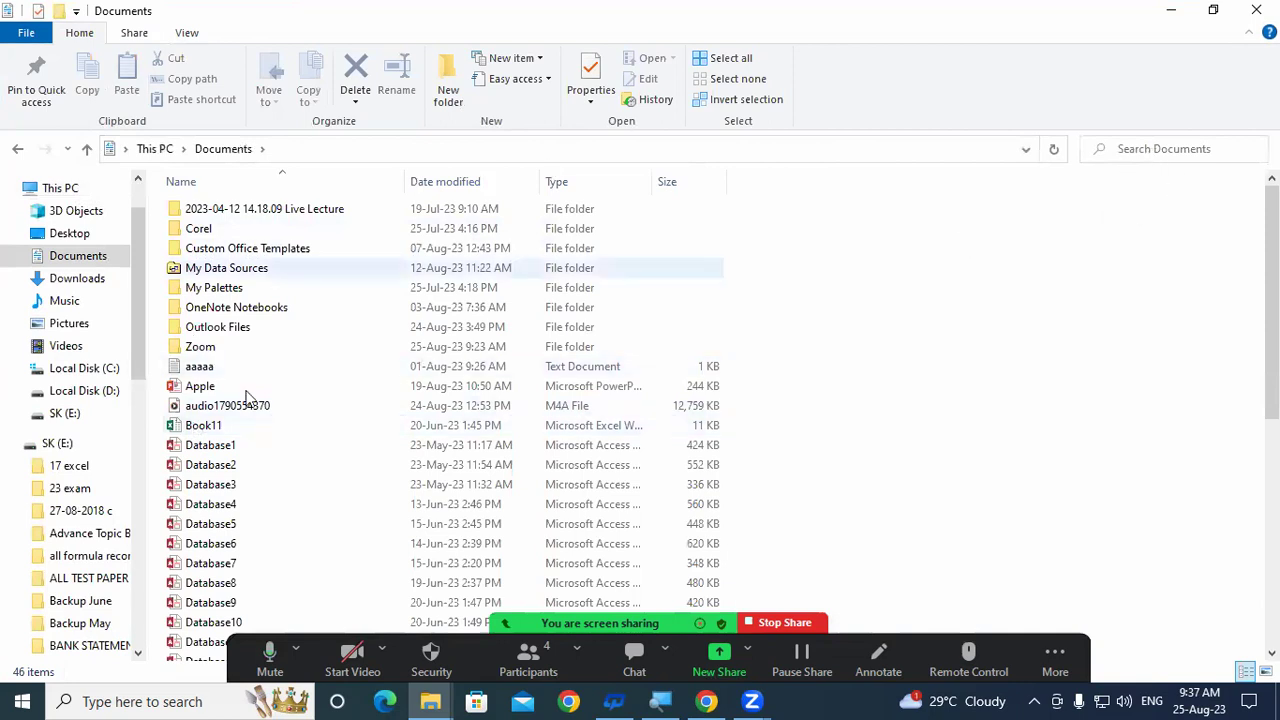
pyautogui.scroll(-7, 257, 460)
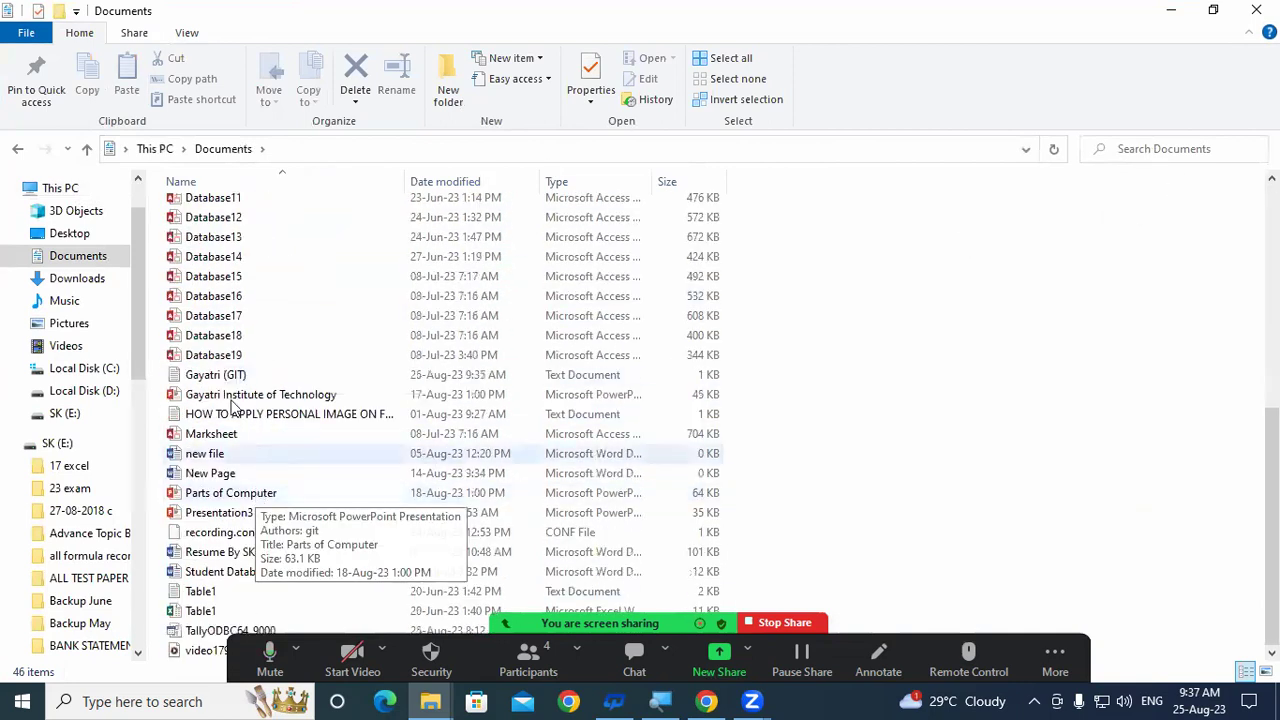
pyautogui.click(251, 376)
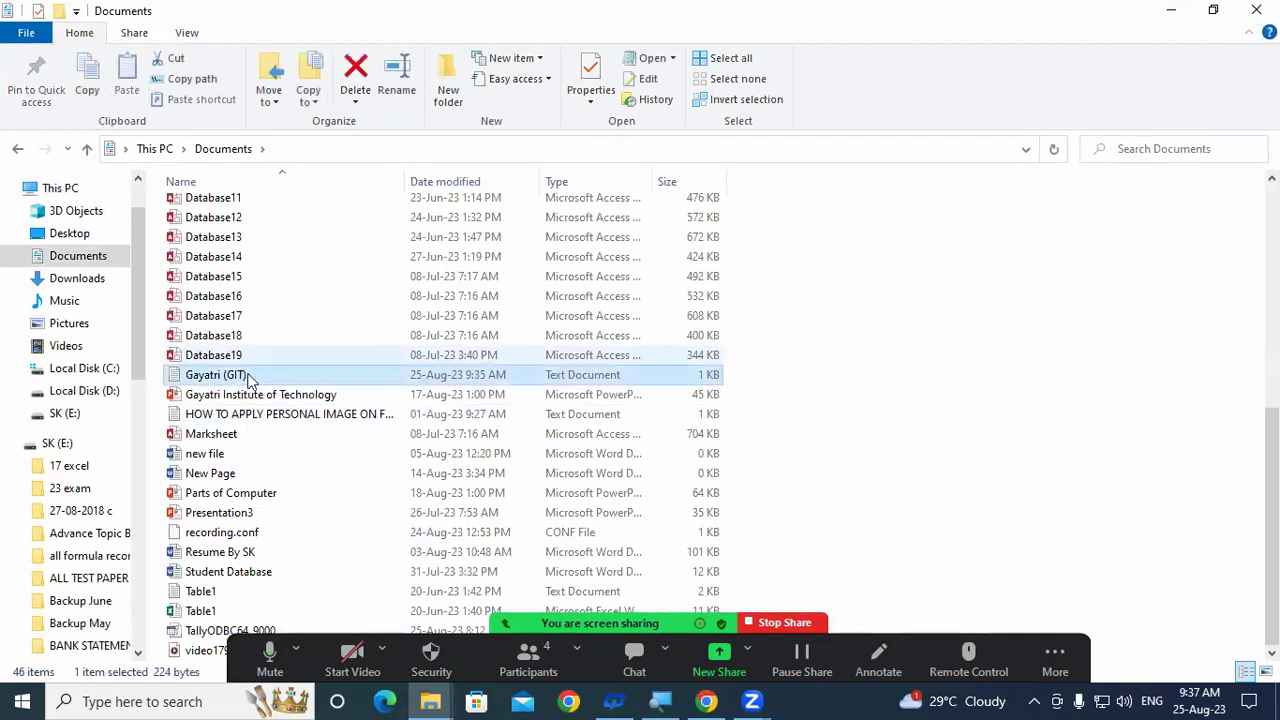
pyautogui.doubleClick(270, 377)
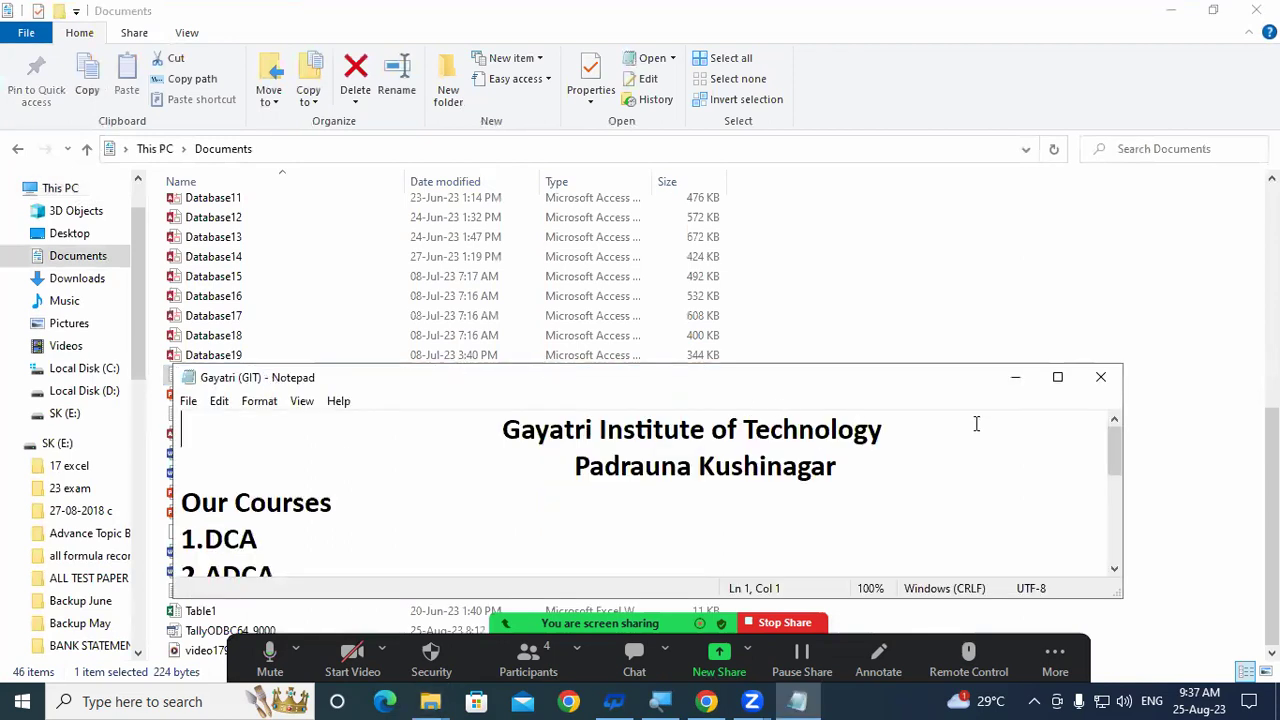
pyautogui.click(1057, 377)
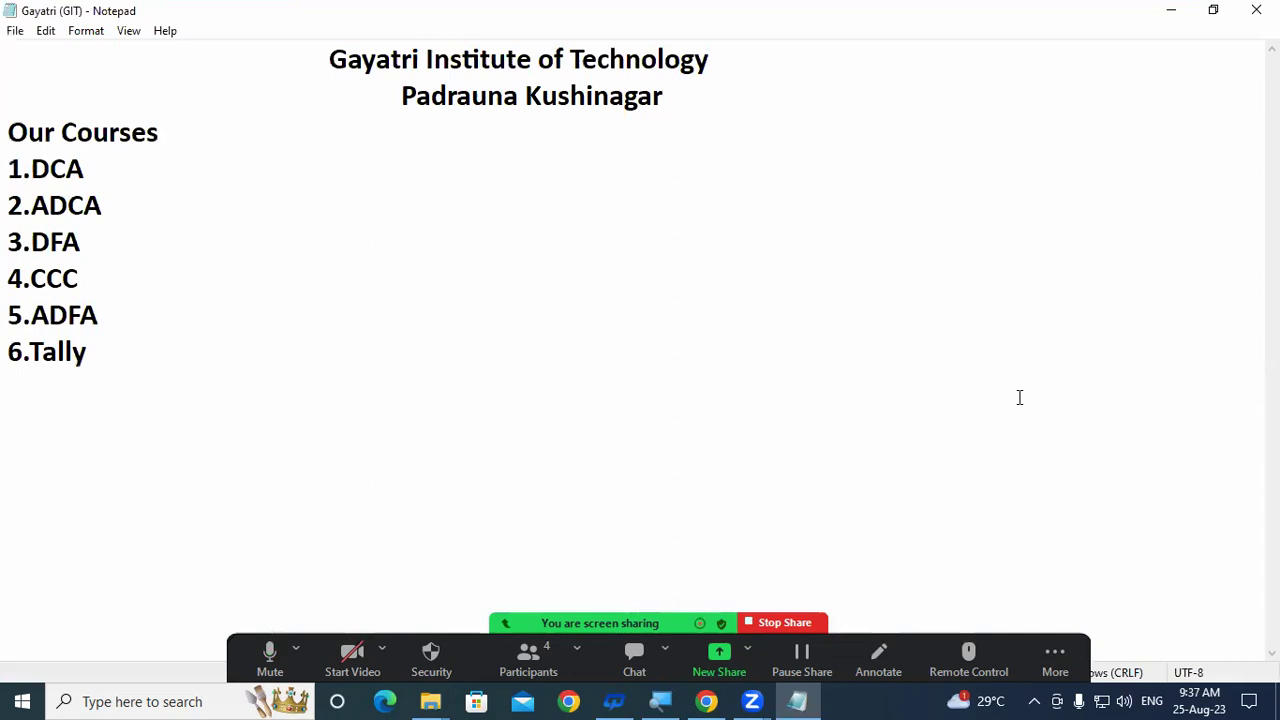
pyautogui.click(110, 375)
pyautogui.click(15, 31)
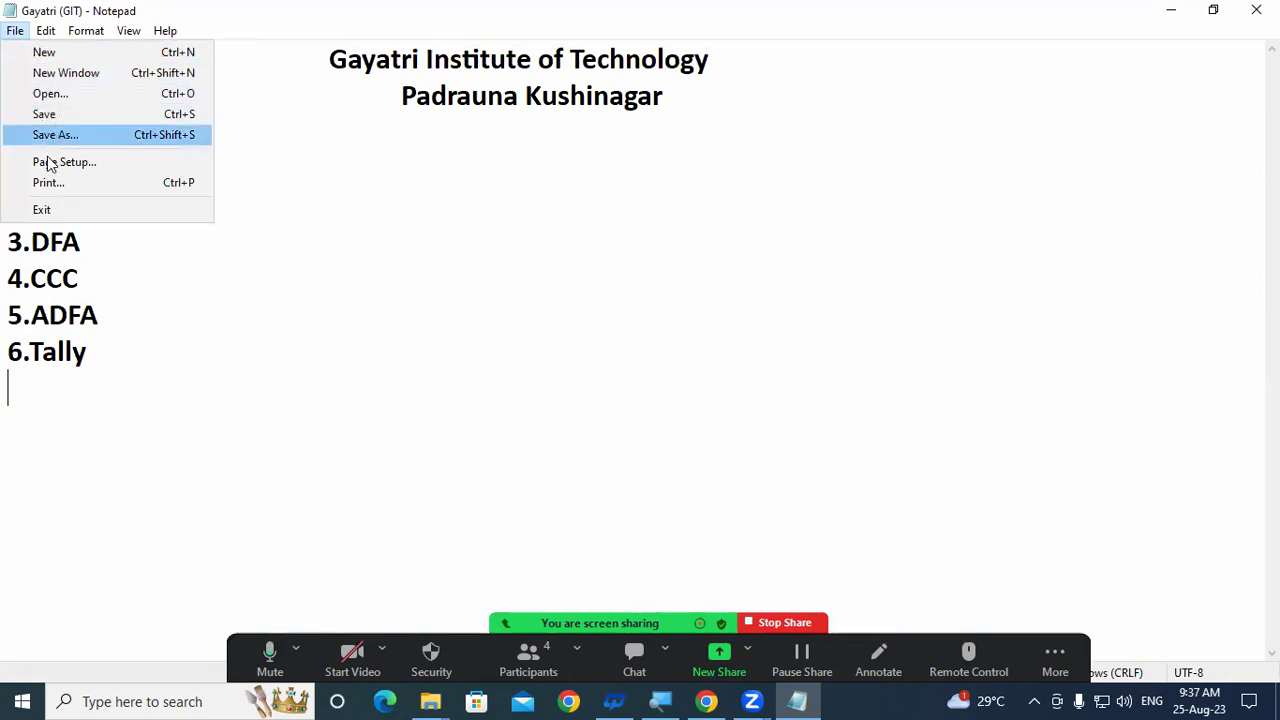
pyautogui.click(106, 346)
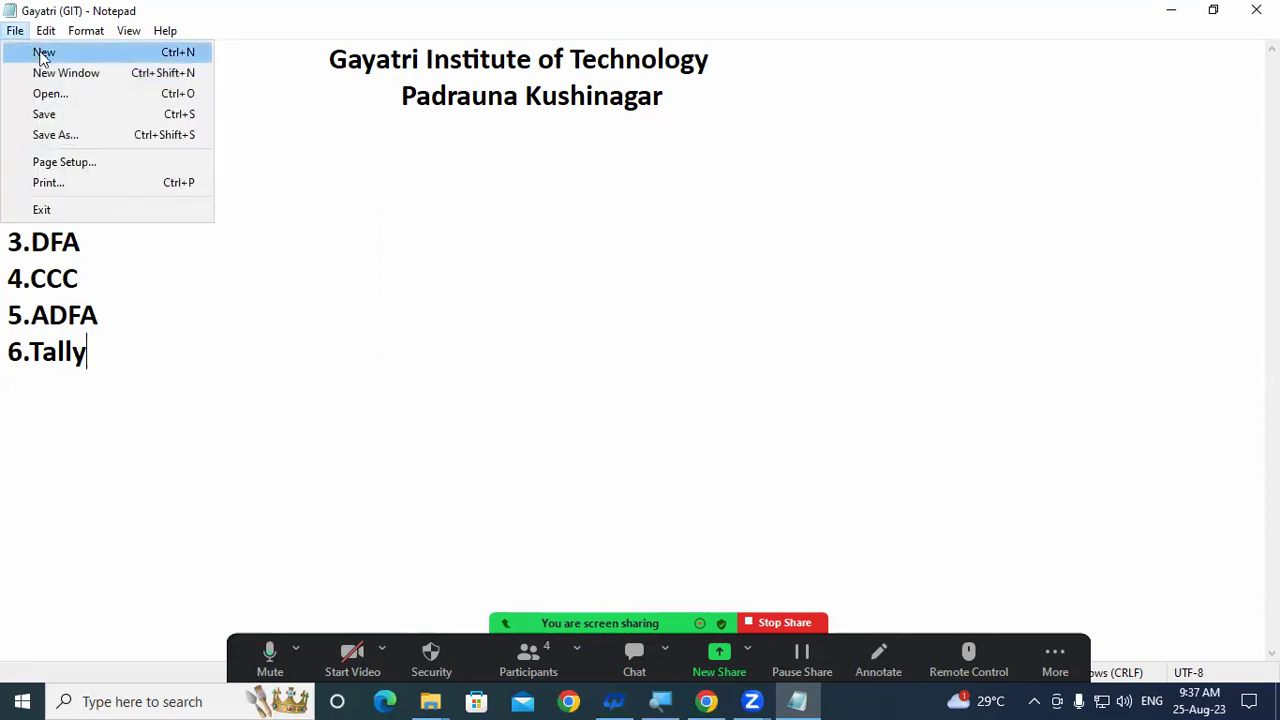
pyautogui.click(151, 372)
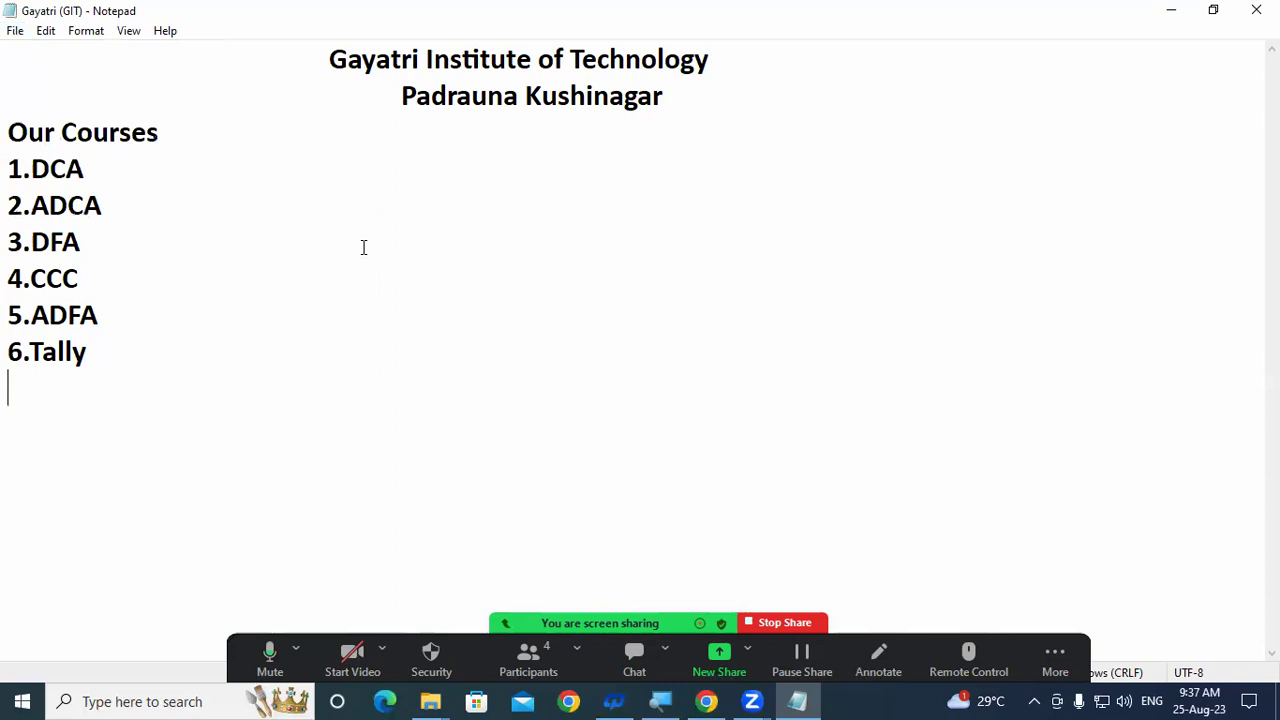
# - Replace the open course list with a new blank note and close that Notepad window
pyautogui.click(16, 32)
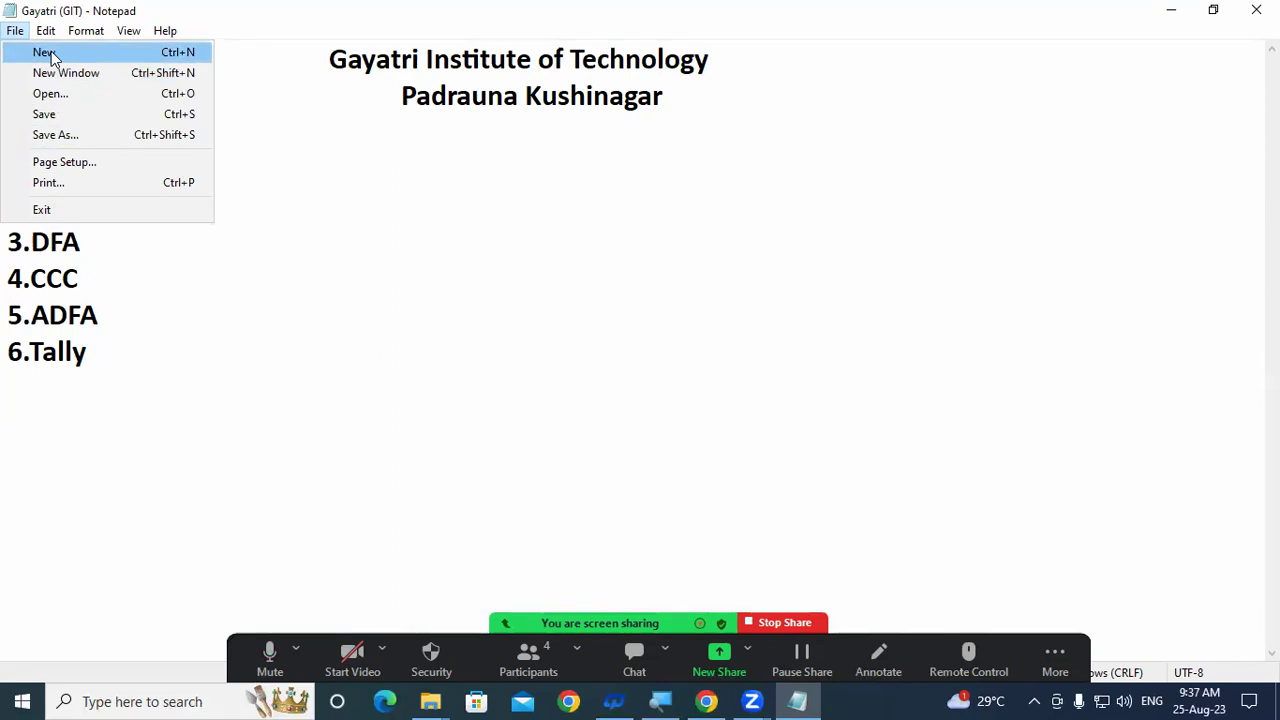
pyautogui.click(44, 52)
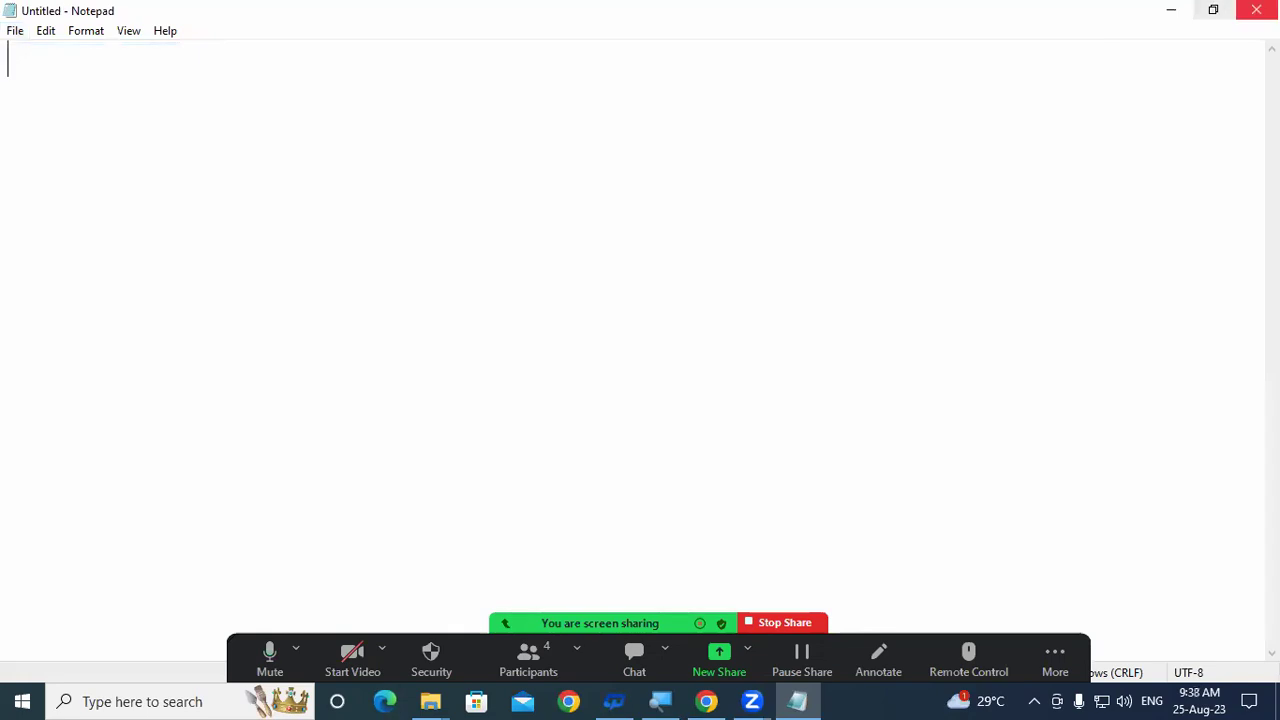
pyautogui.click(1256, 9)
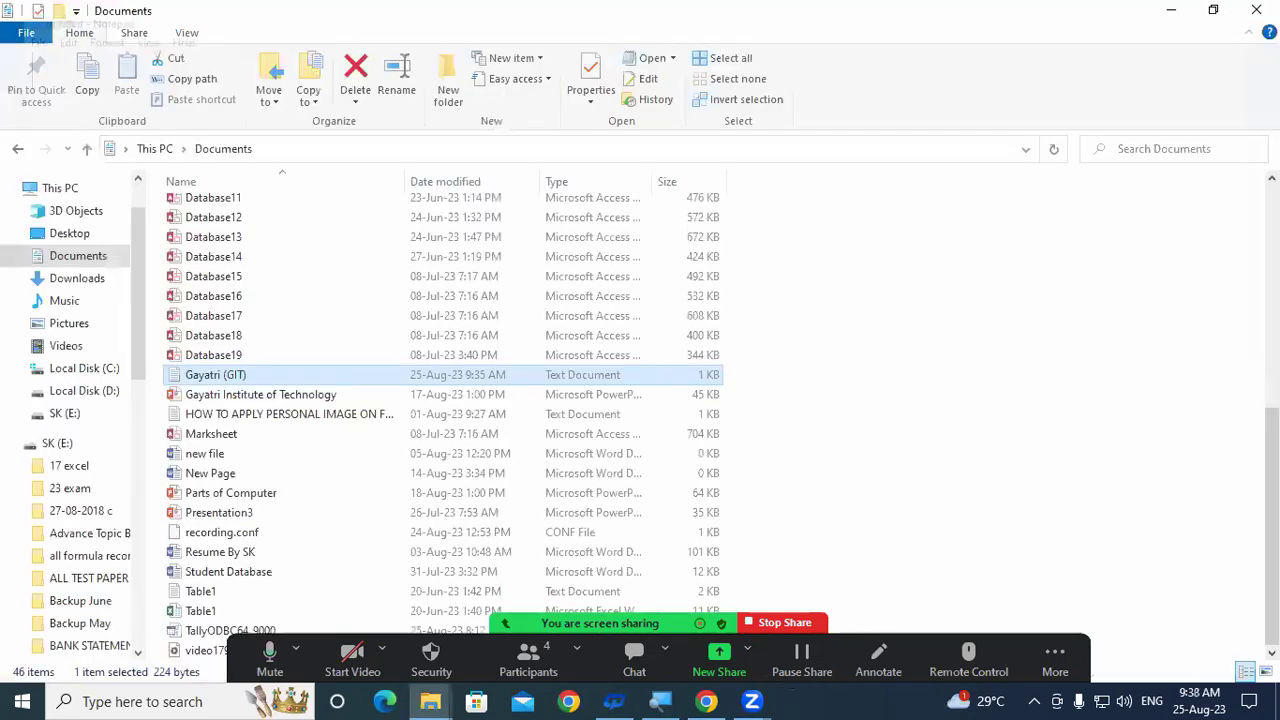
# - Reopen the "Gayatri (GIT)" file from Documents in a maximized window and save it with a "7.Busy" line added after "6.Tally"
pyautogui.doubleClick(303, 376)
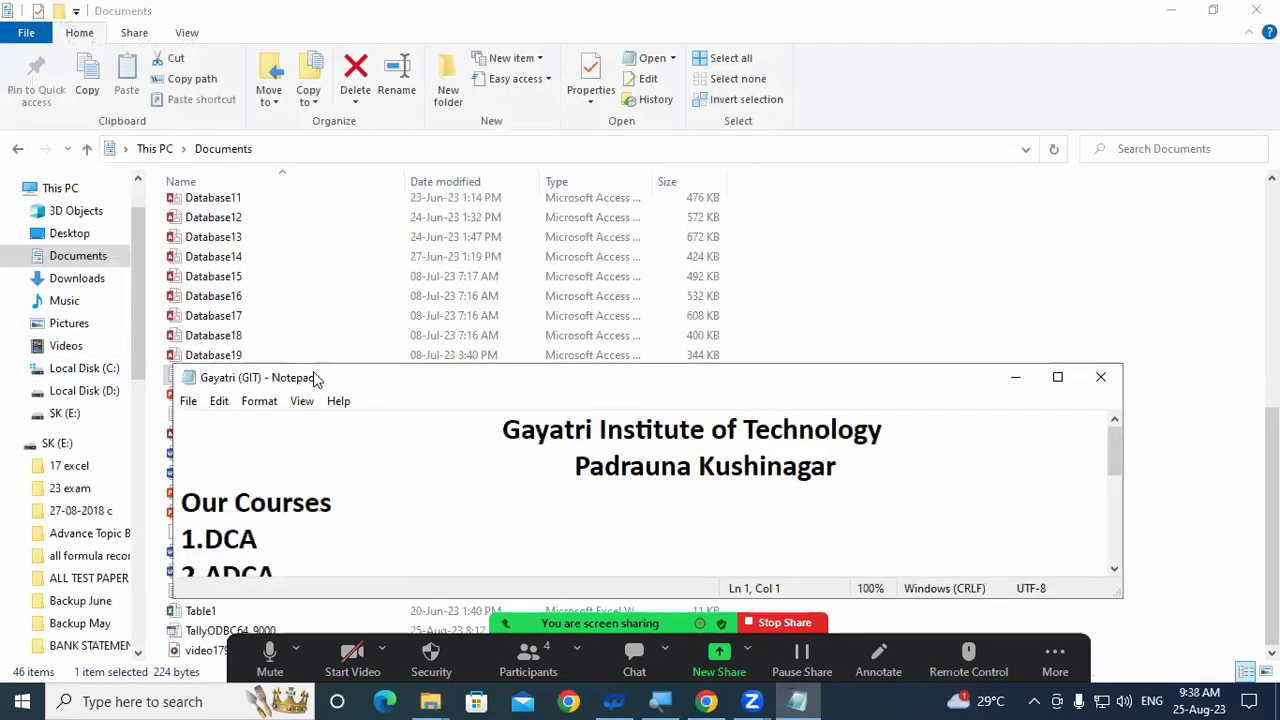
pyautogui.click(1055, 378)
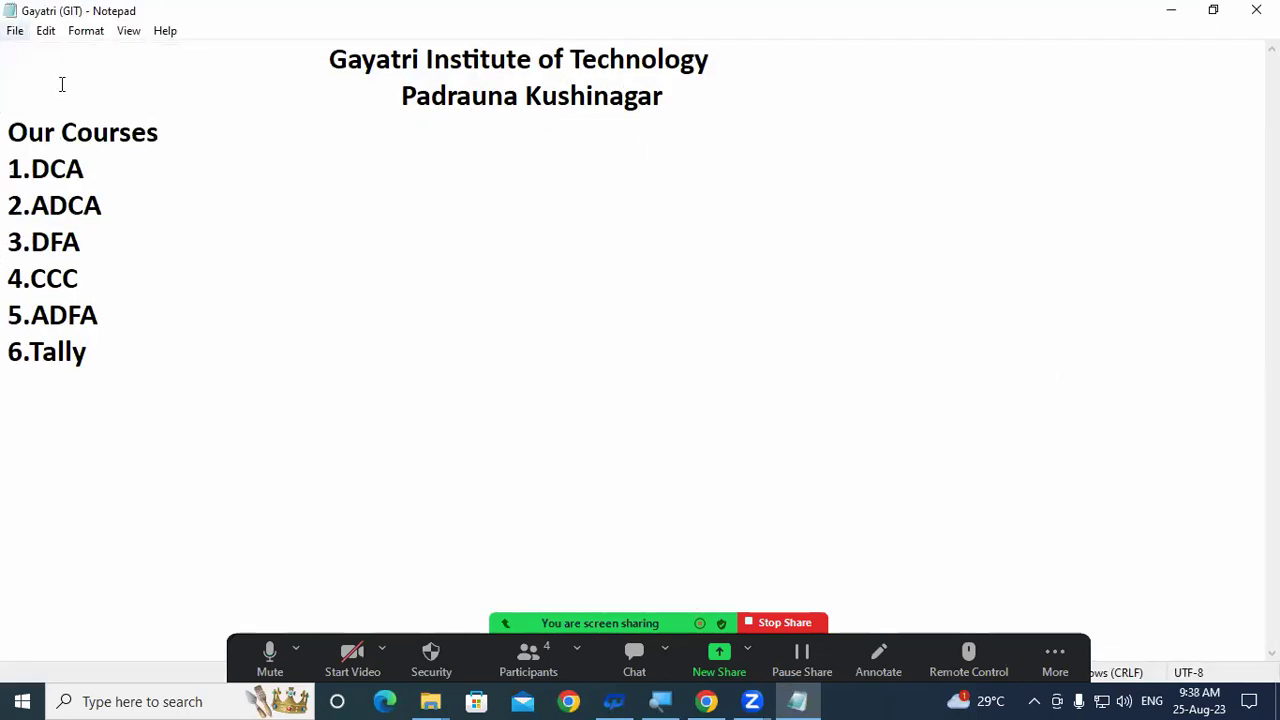
pyautogui.click(116, 359)
pyautogui.press('Return')
pyautogui.write('7.')
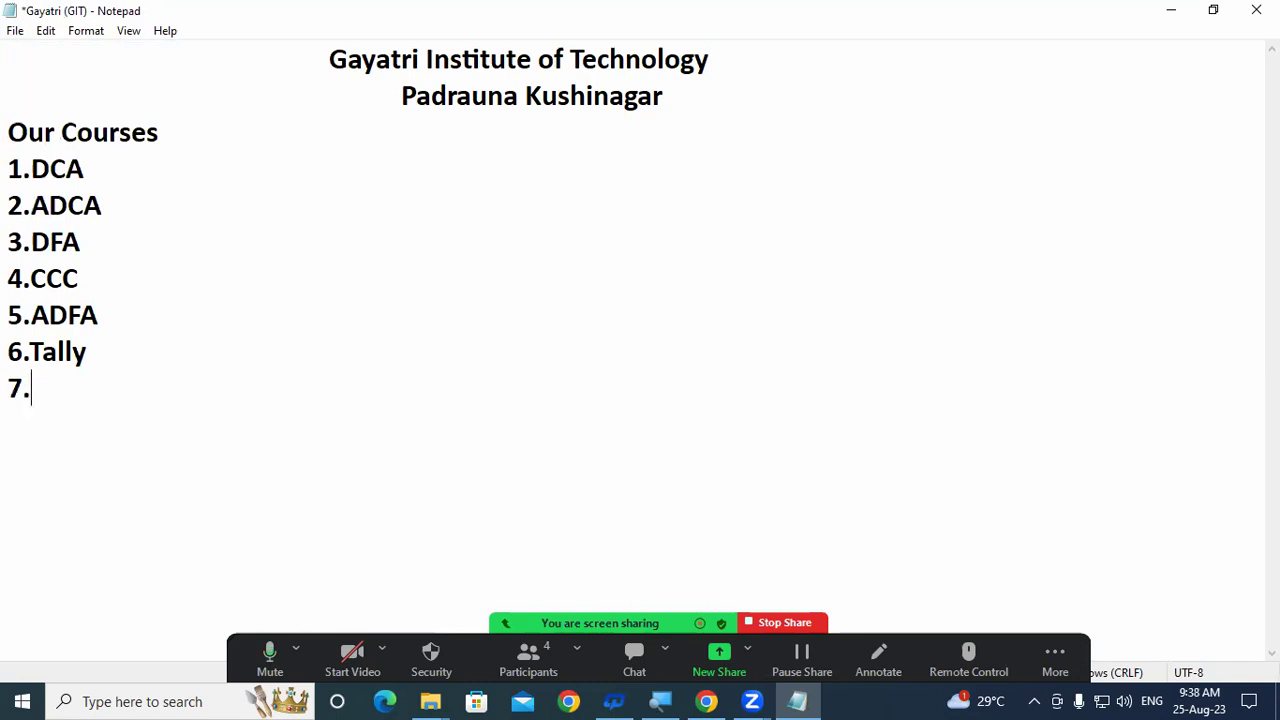
pyautogui.write('Busy')
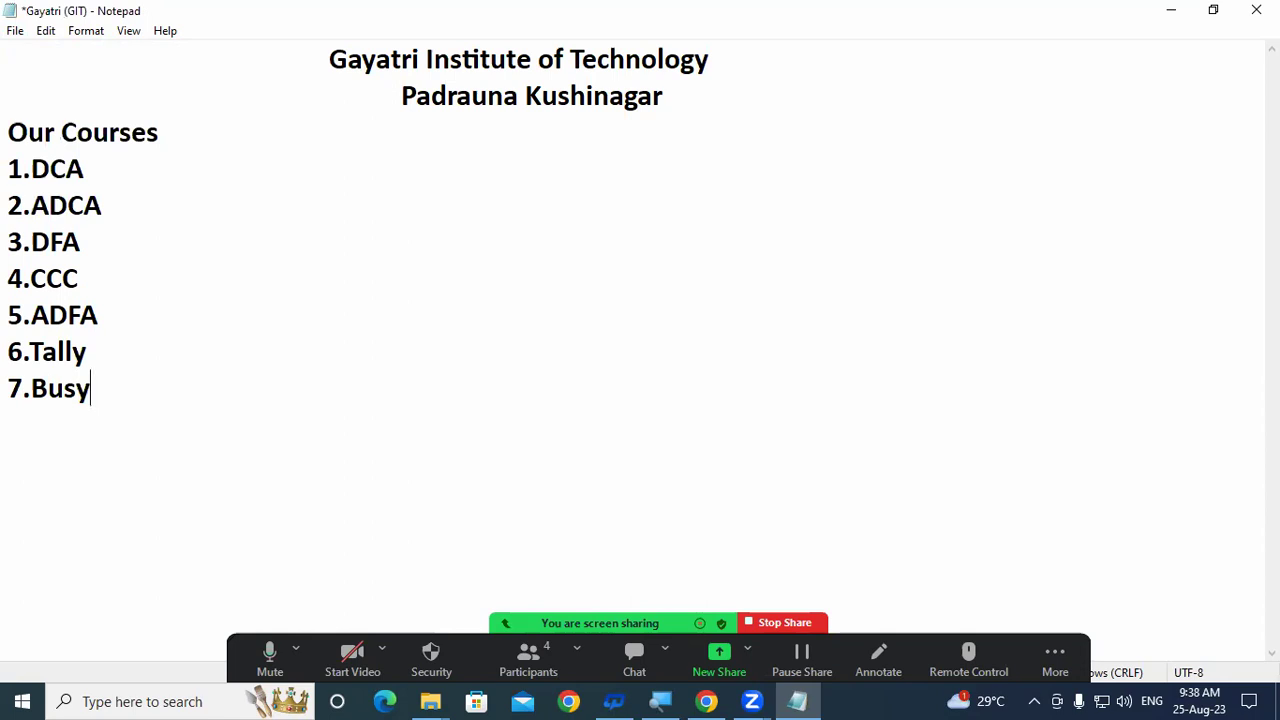
pyautogui.press('Return')
pyautogui.hotkey('ctrl', 's')
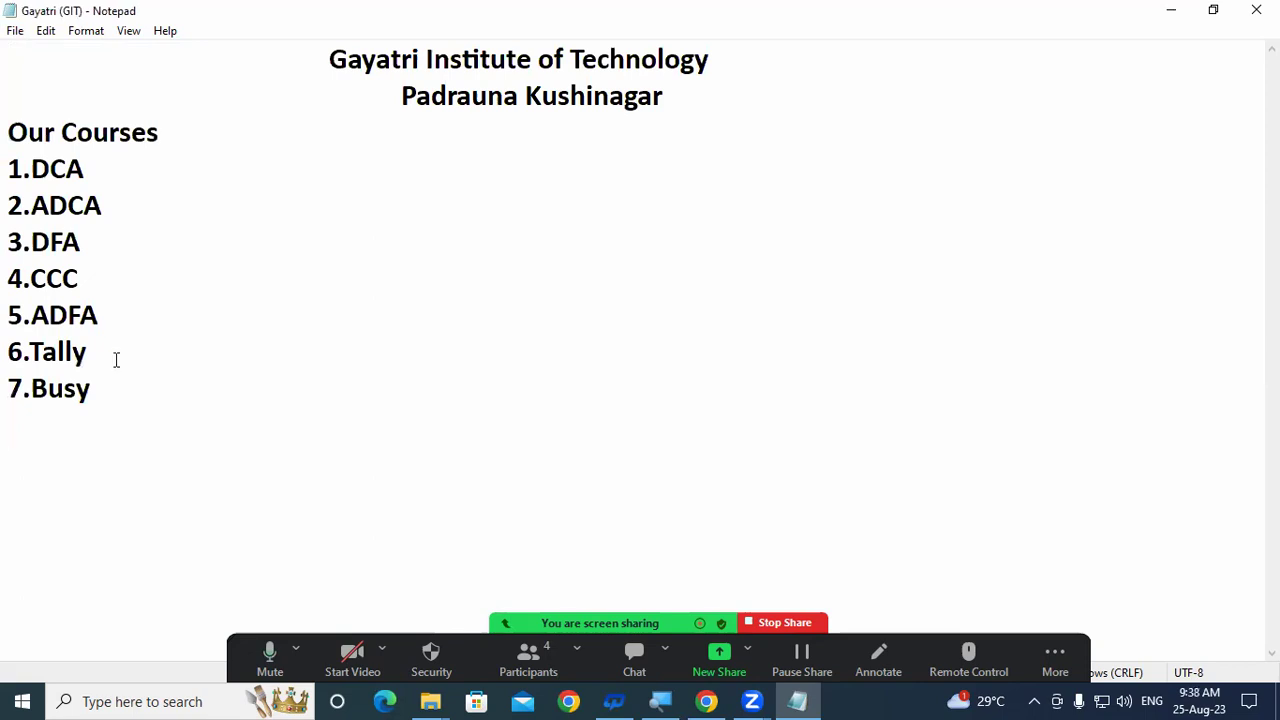
# - Start a new blank note in place of the saved seven-course list and close the window
pyautogui.click(22, 34)
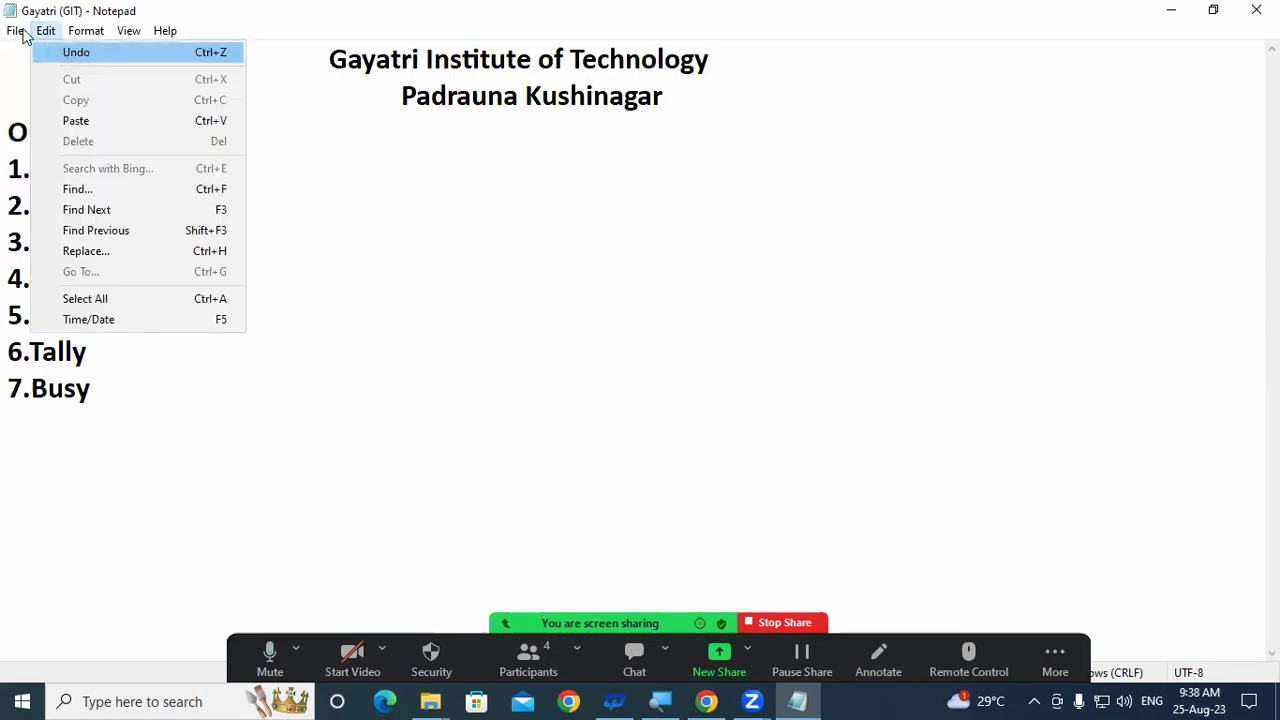
pyautogui.click(36, 52)
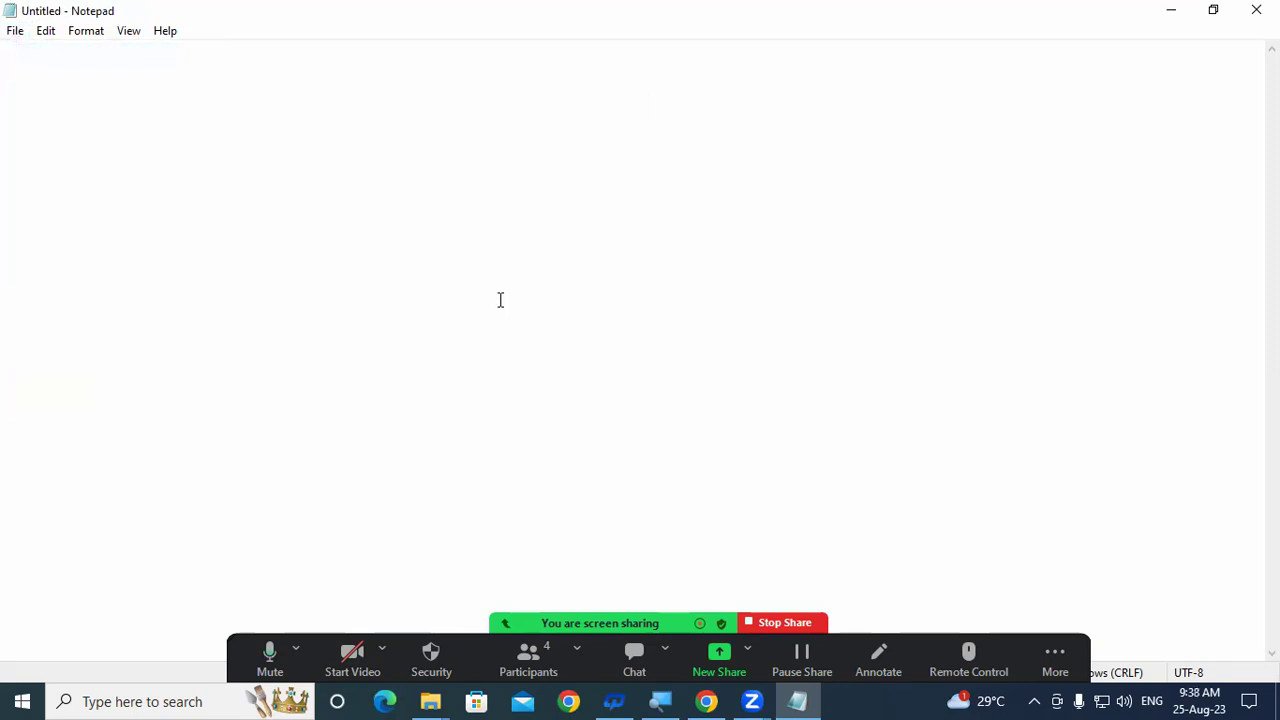
pyautogui.click(1256, 10)
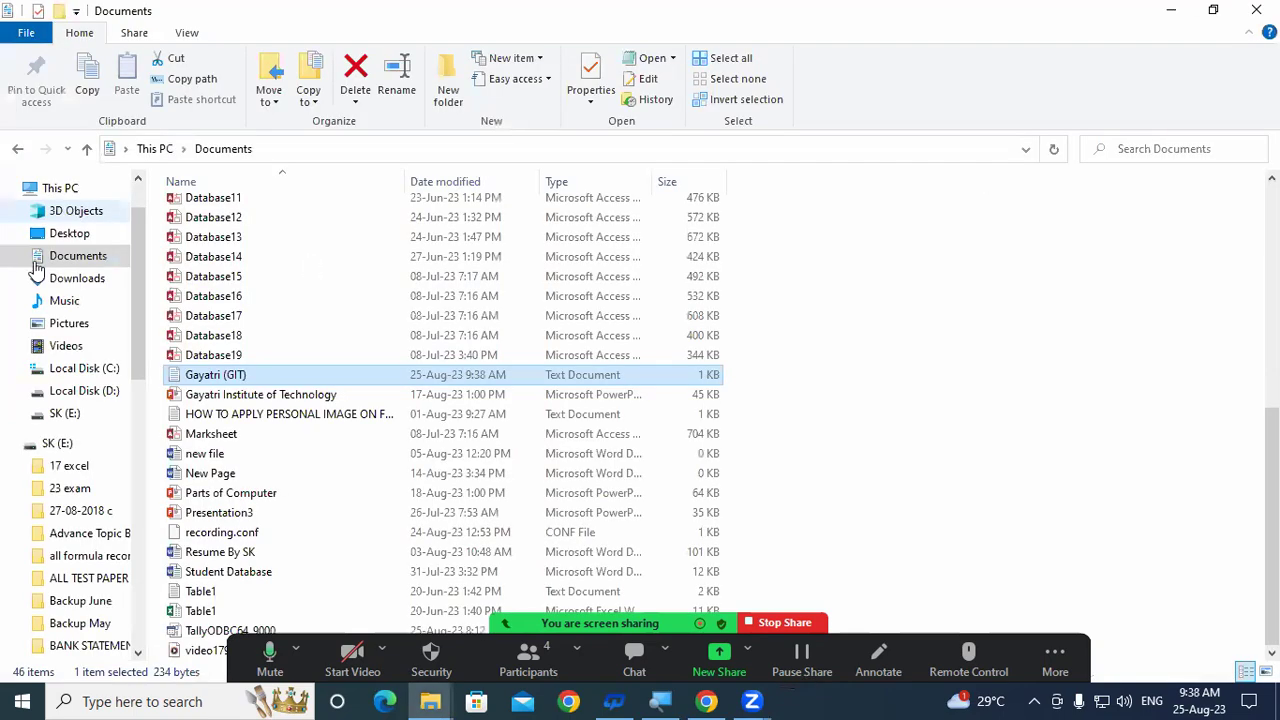
# - Reopen the "Gayatri (GIT)" file from Documents in a maximized window and add "8.DTP" on a new line after "7.Busy"
pyautogui.doubleClick(306, 368)
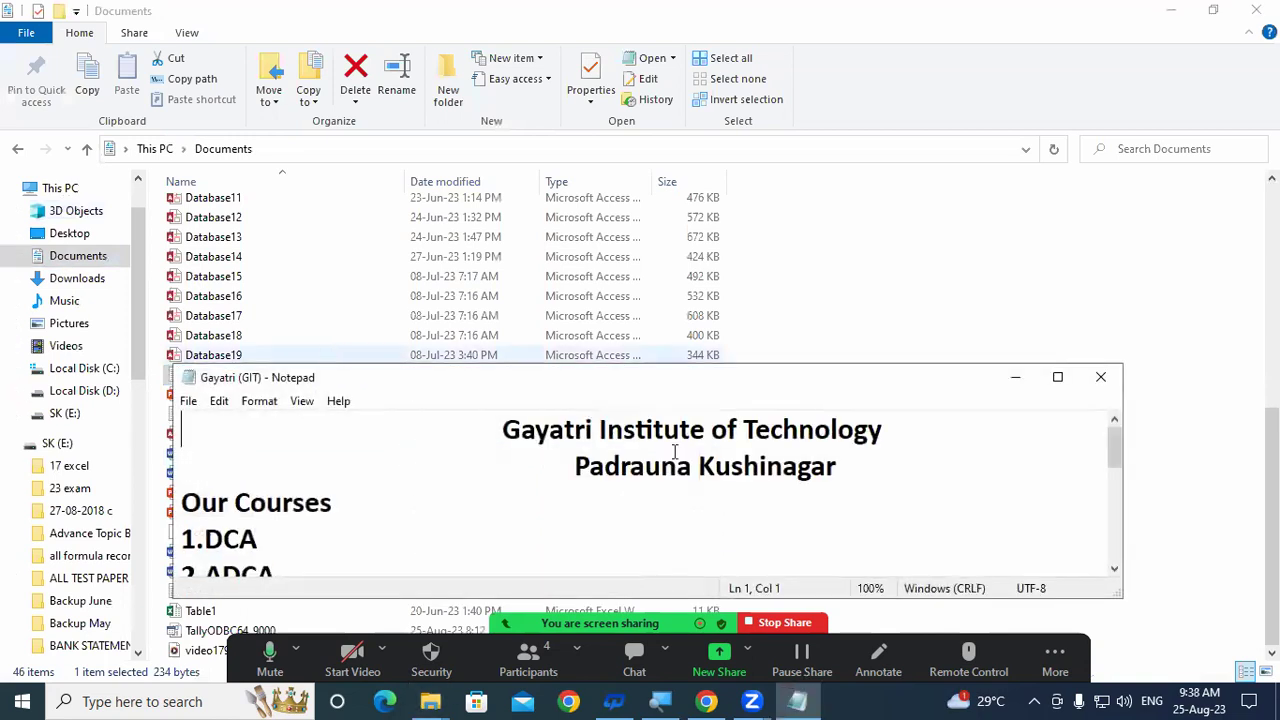
pyautogui.click(1056, 376)
pyautogui.click(106, 391)
pyautogui.press('Return')
pyautogui.write('8.')
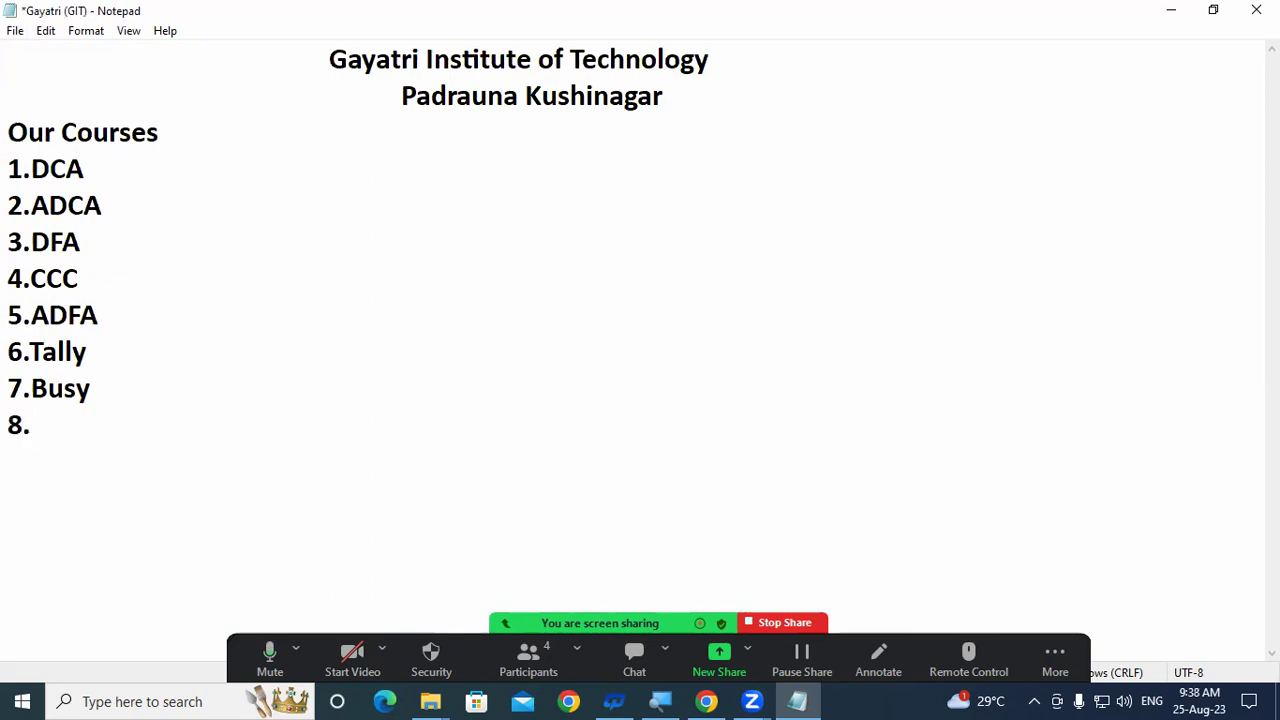
pyautogui.write('d')
pyautogui.press('BackSpace')
pyautogui.write('DTP')
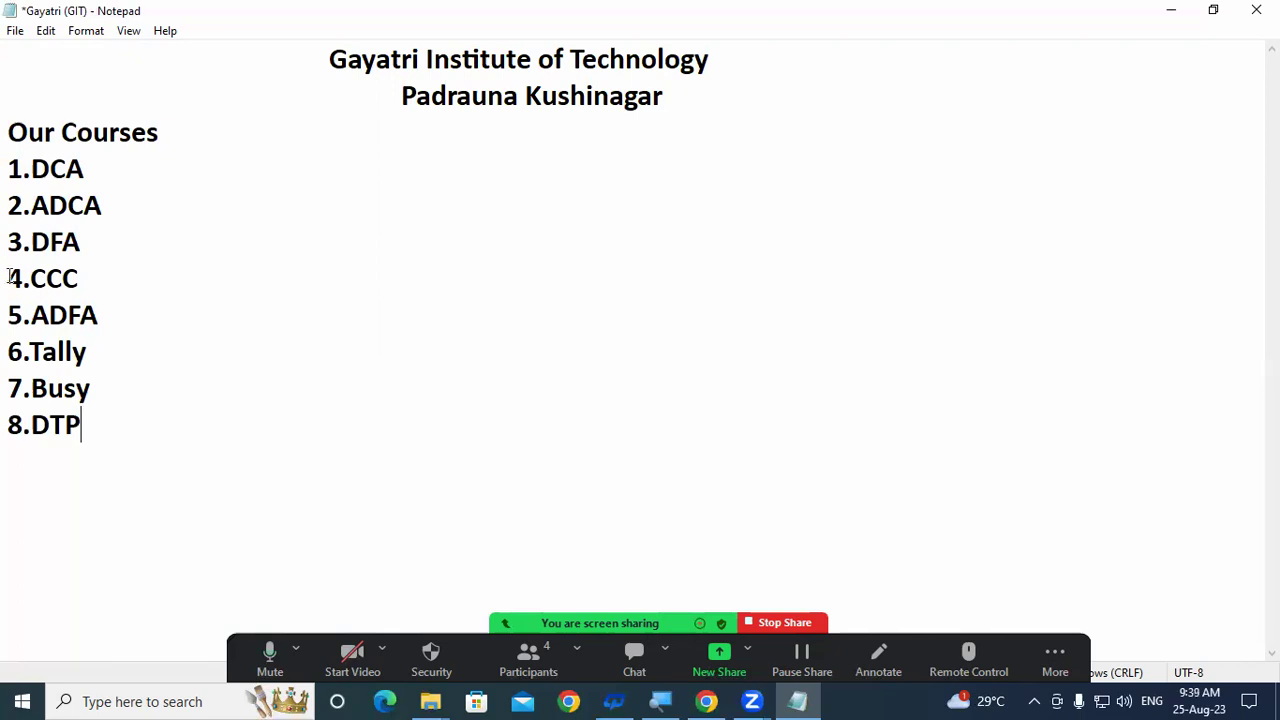
# - Start a new blank note without saving the "8.DTP" change to "Gayatri (GIT)", and close the window
pyautogui.click(15, 31)
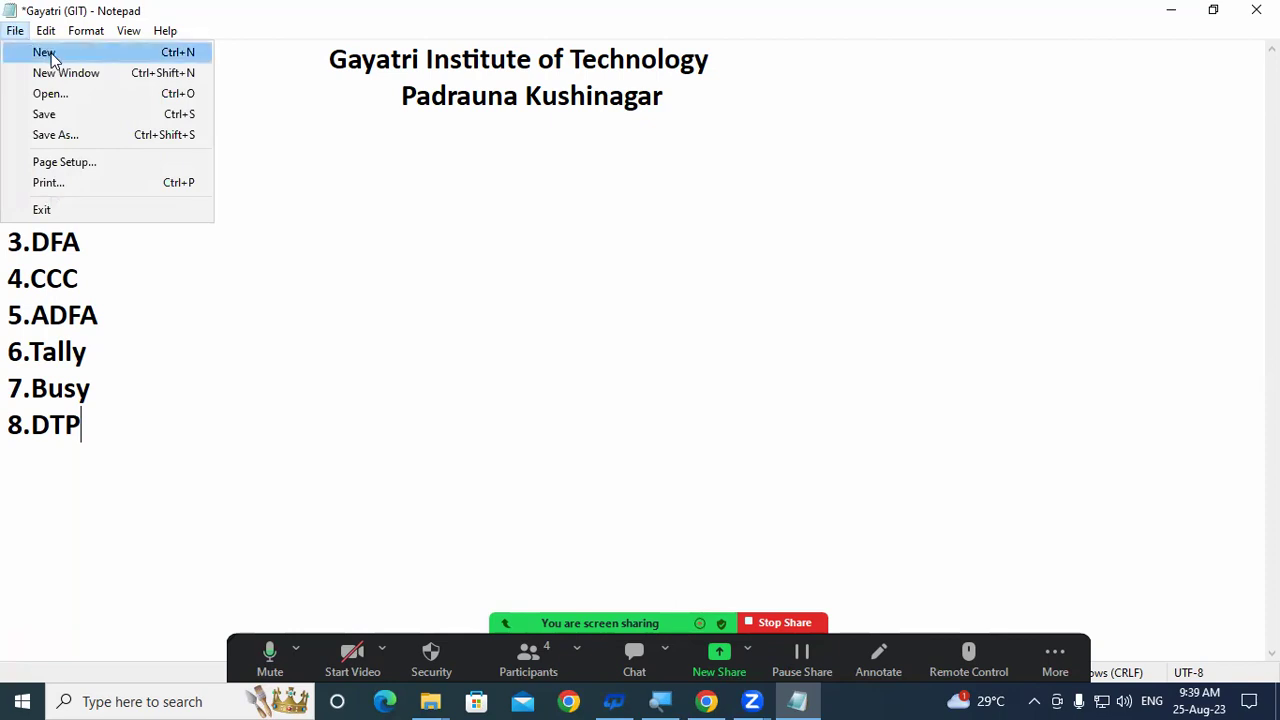
pyautogui.click(48, 55)
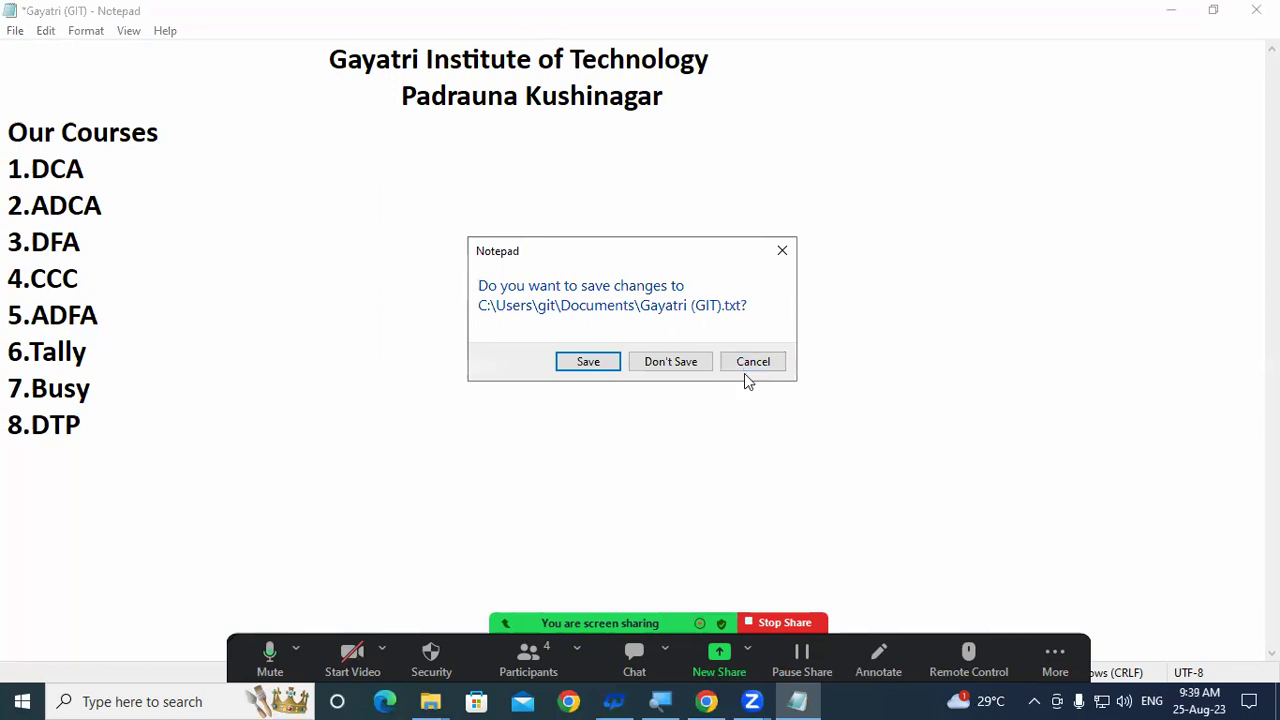
pyautogui.click(670, 362)
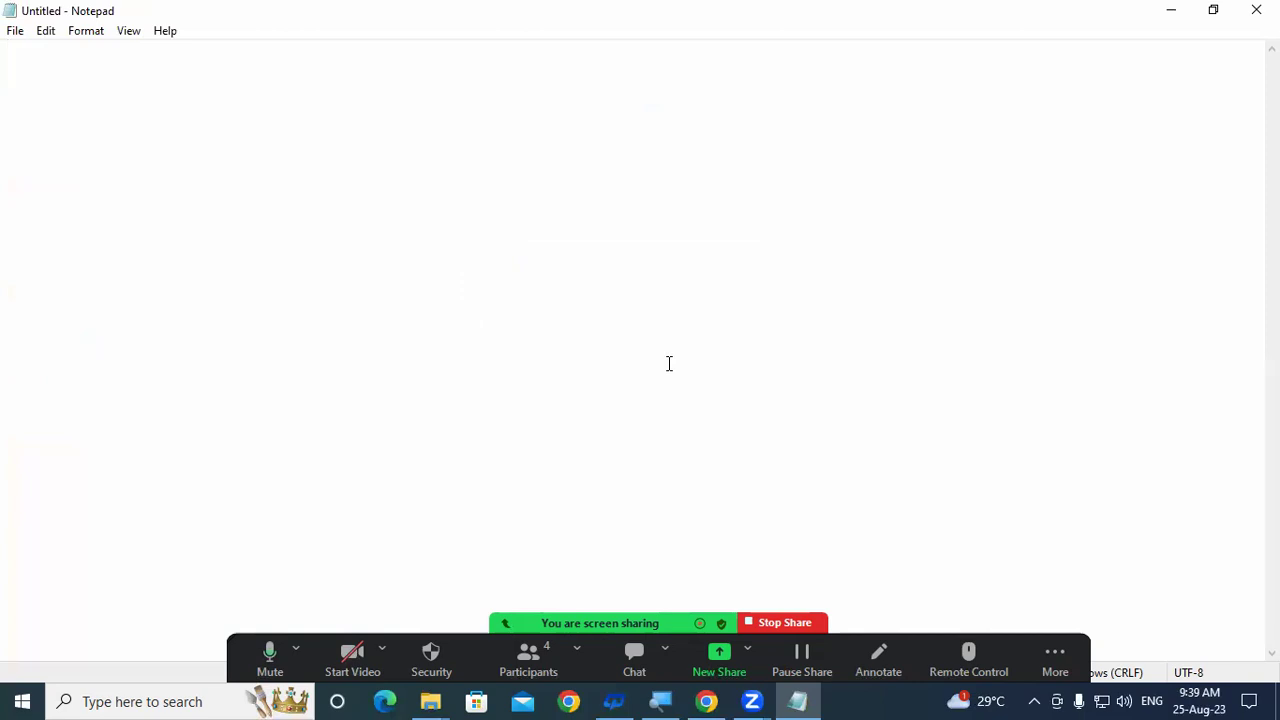
pyautogui.click(1256, 10)
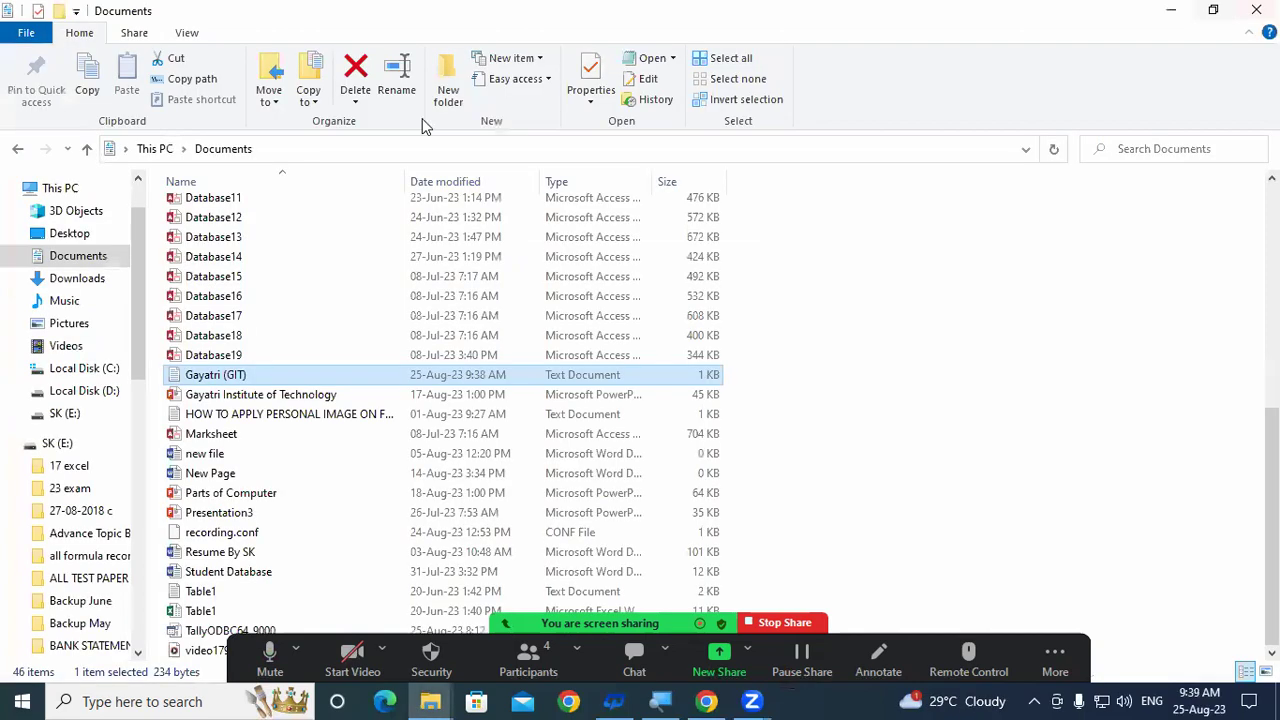
# - Reopen the "Gayatri (GIT)" file from Documents in a maximized window and add an empty line after "7.Busy"
pyautogui.doubleClick(241, 374)
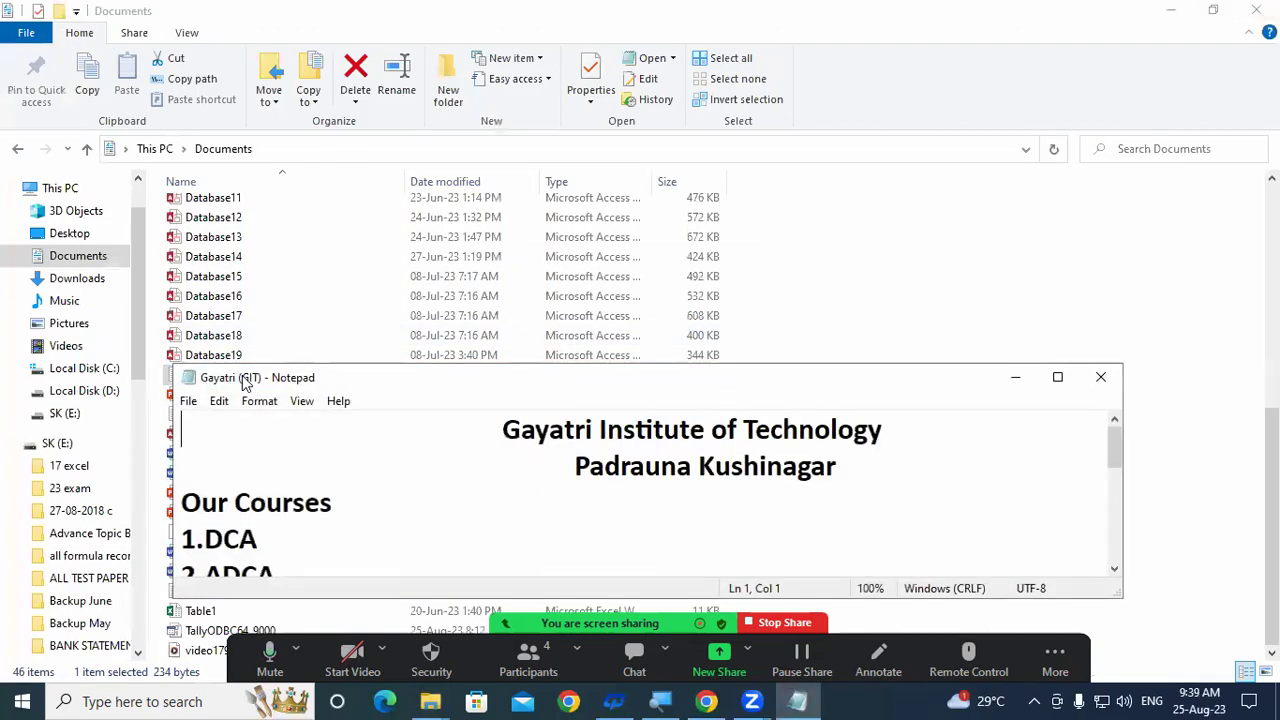
pyautogui.click(1058, 379)
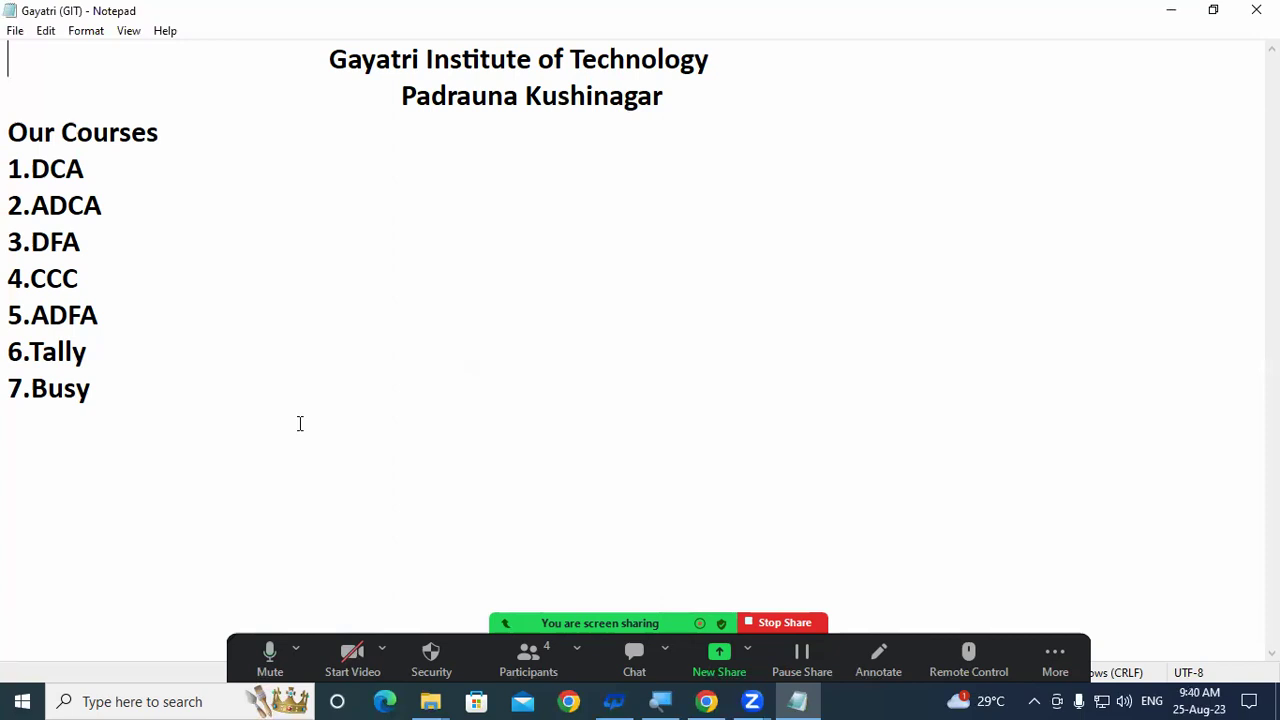
pyautogui.click(139, 384)
pyautogui.press('Return')
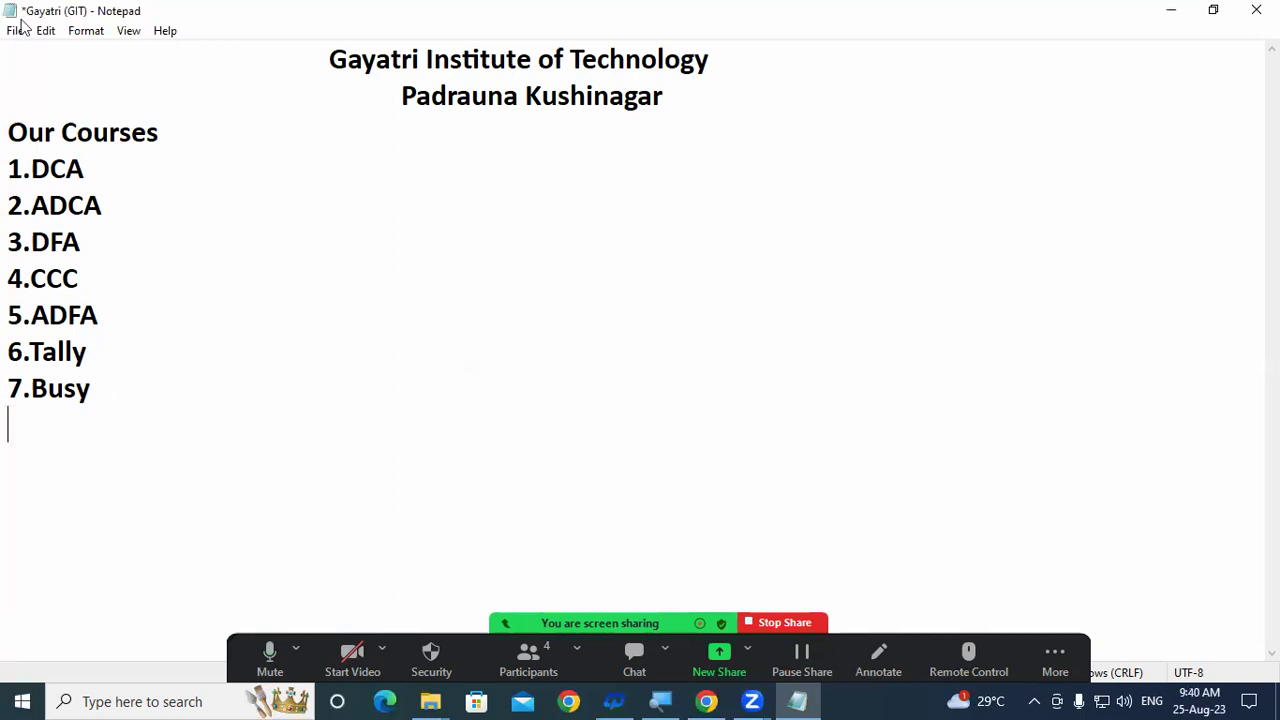
pyautogui.click(16, 28)
pyautogui.press('Right')
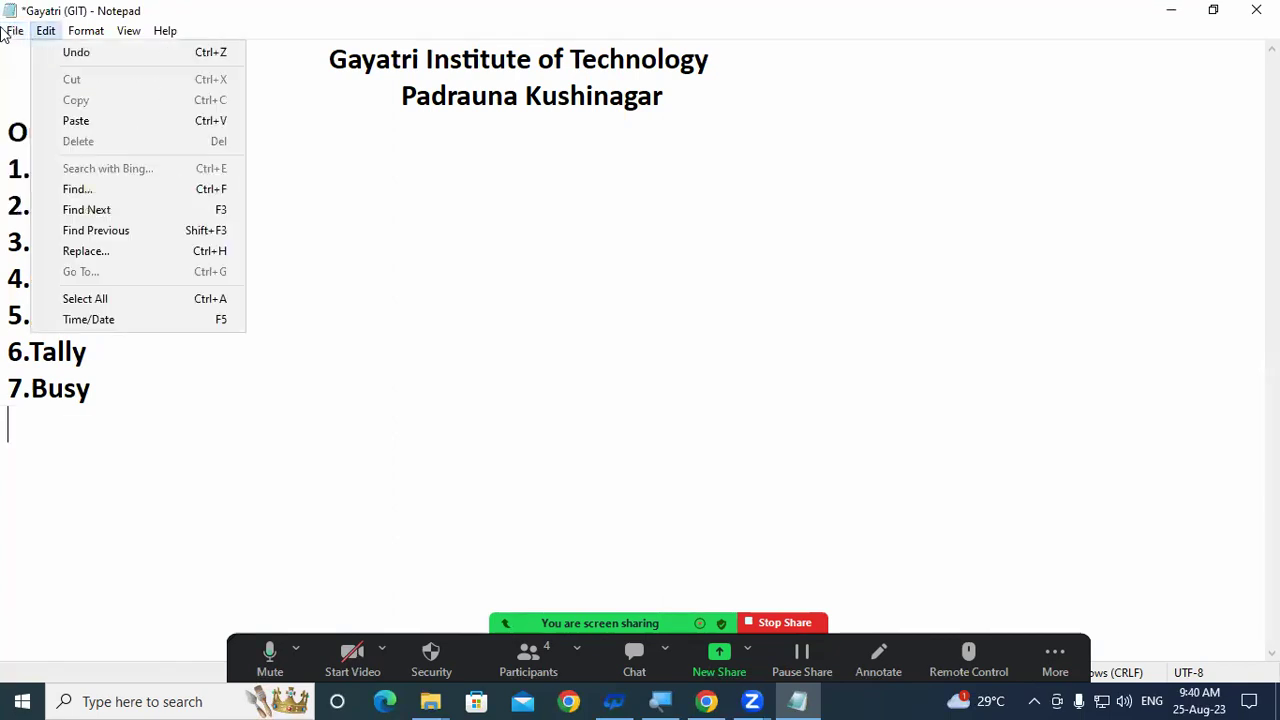
pyautogui.click(10, 32)
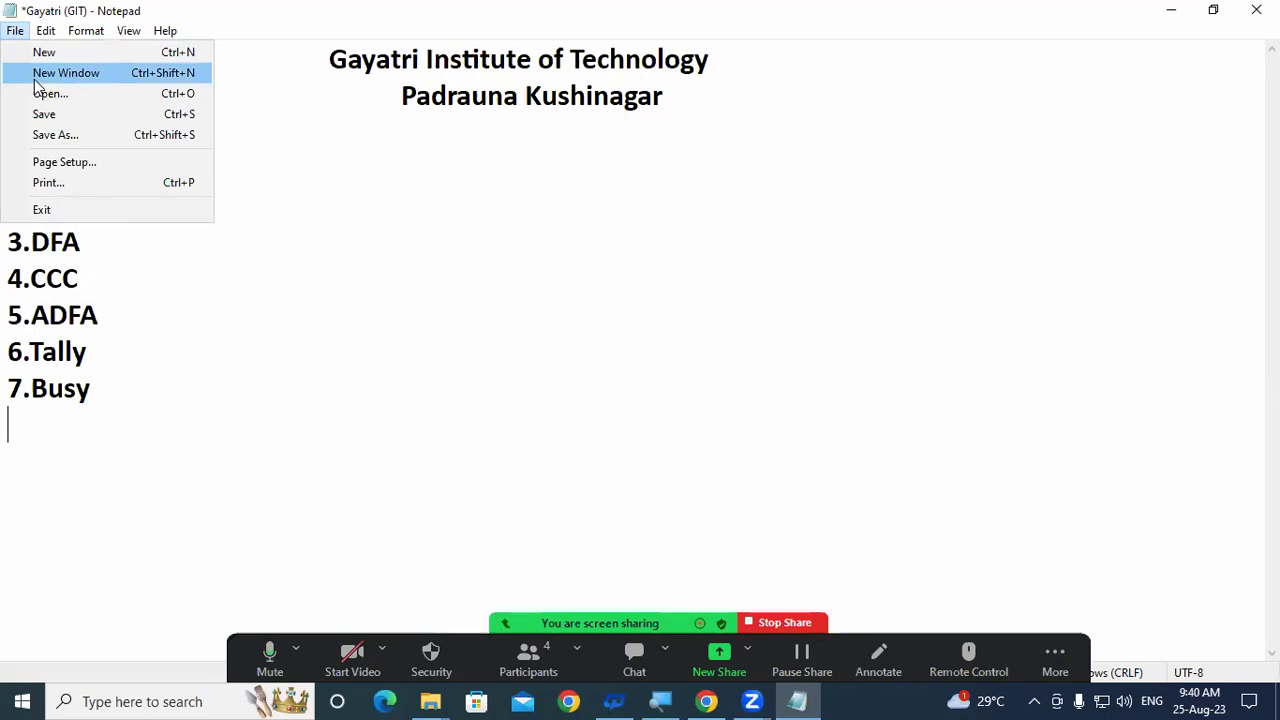
pyautogui.click(150, 386)
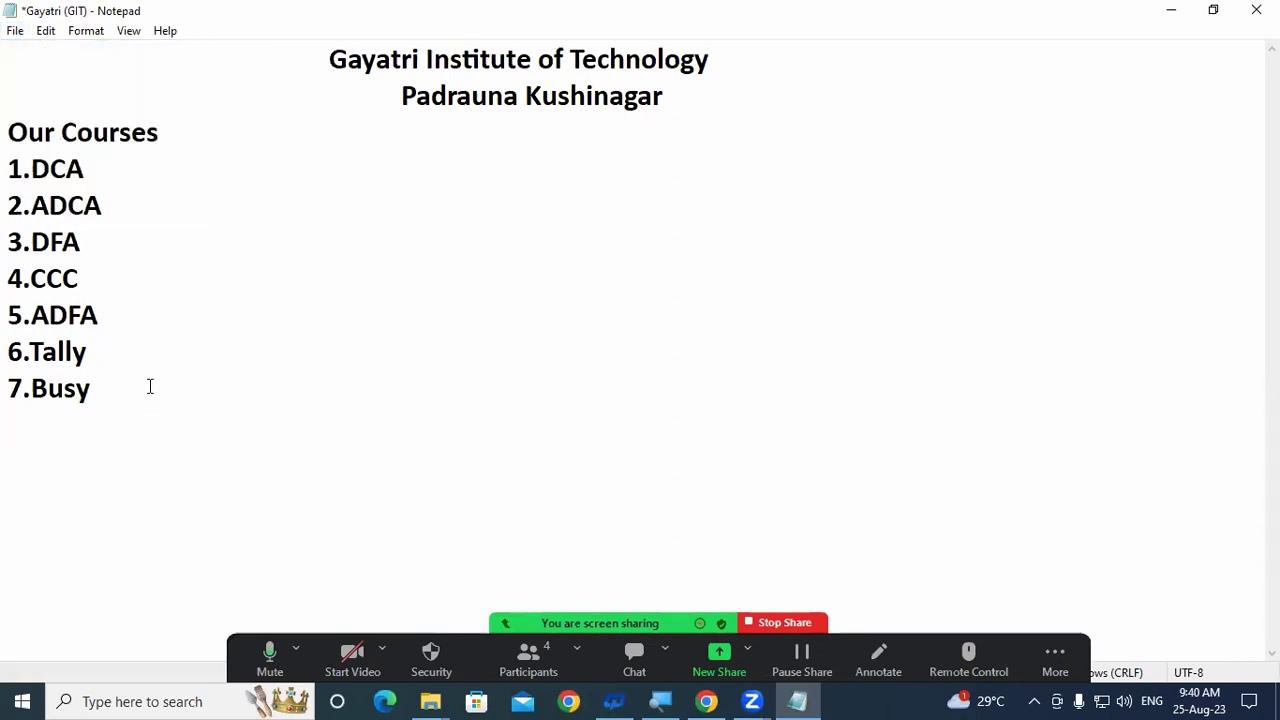
pyautogui.hotkey('alt', 'F4')
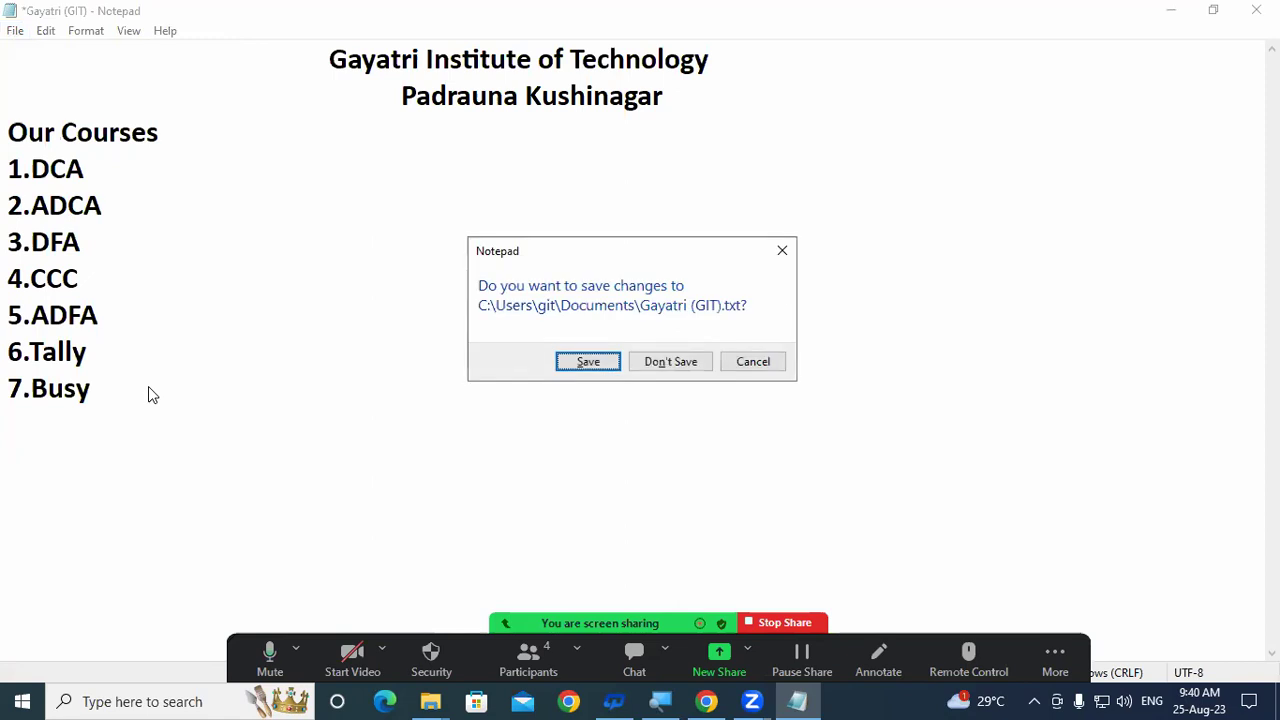
pyautogui.click(780, 251)
# - Place the cursor below the course list and open a blank note in a separate Notepad window
pyautogui.click(114, 458)
pyautogui.click(15, 31)
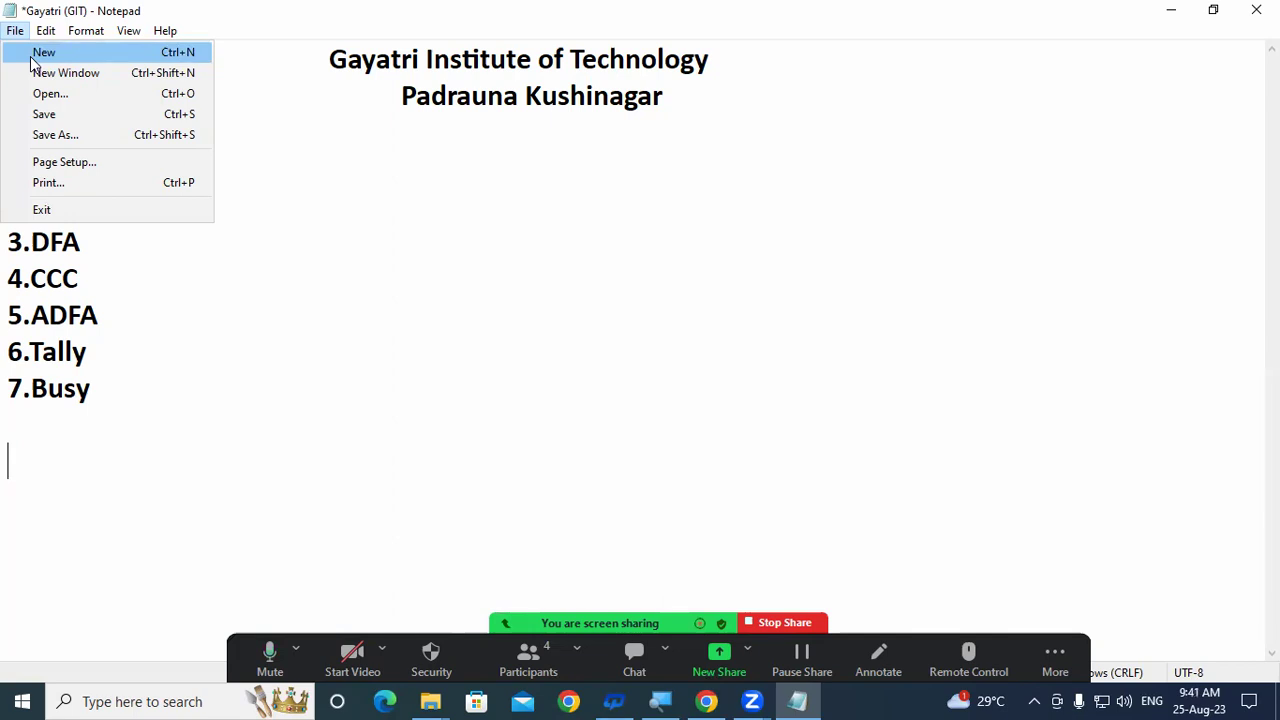
pyautogui.click(103, 74)
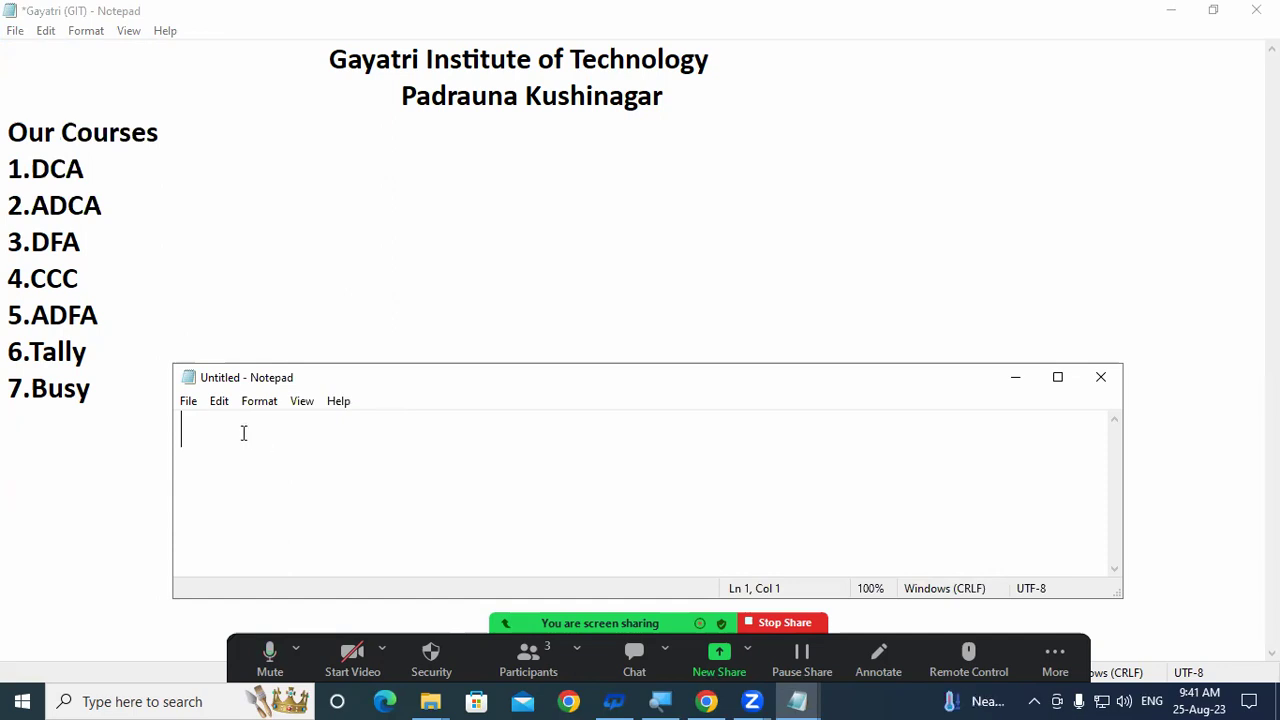
# - Bring the course list window to the front, and switch back to the untitled Notepad window
pyautogui.click(140, 217)
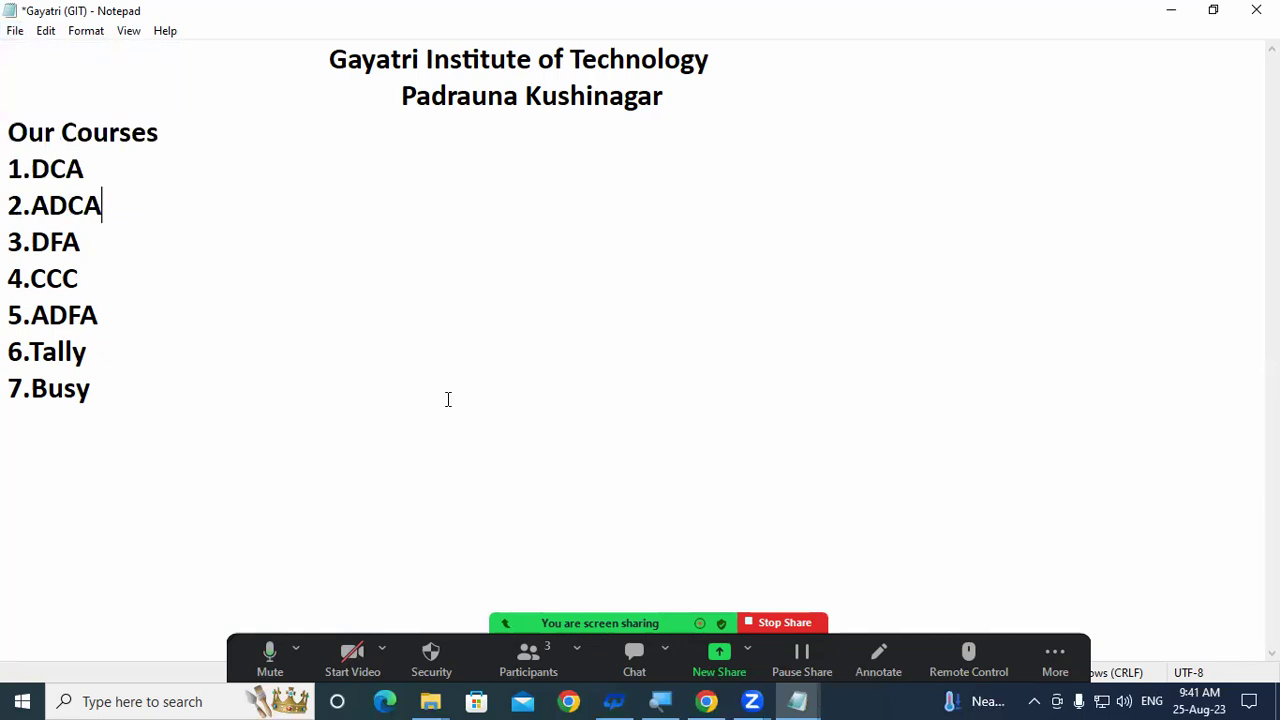
pyautogui.click(800, 700)
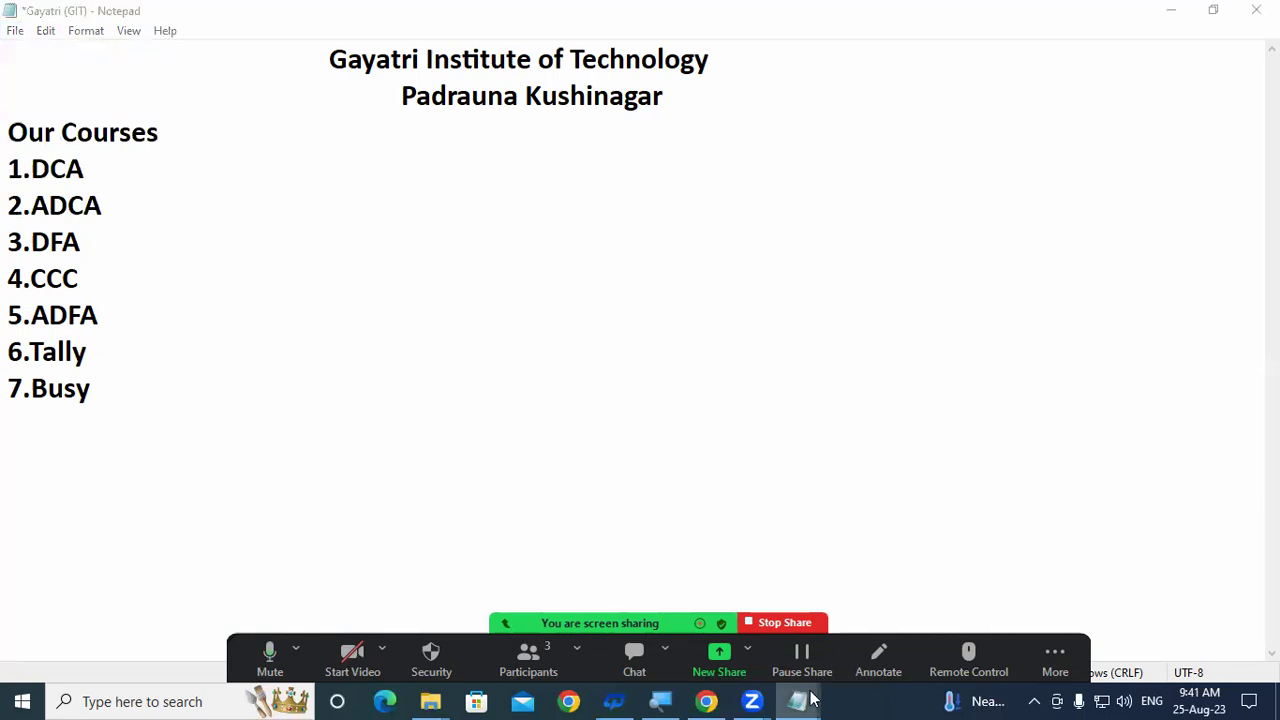
pyautogui.click(886, 623)
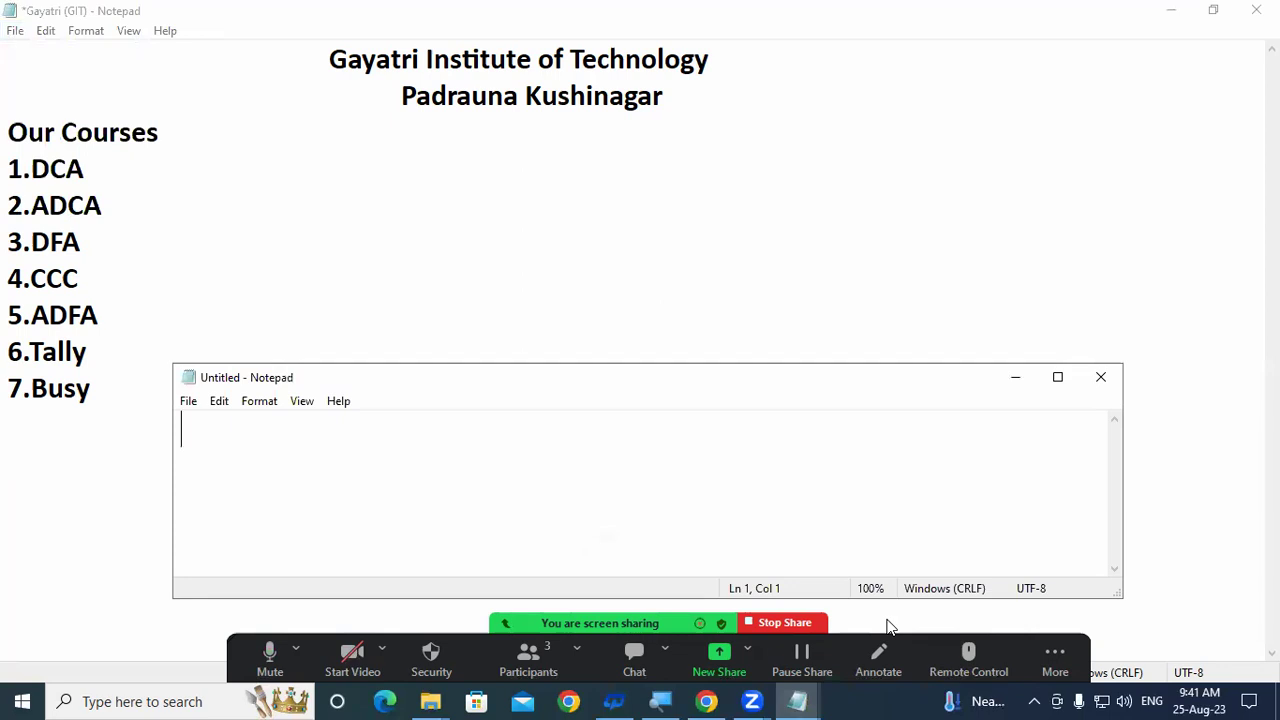
pyautogui.click(188, 401)
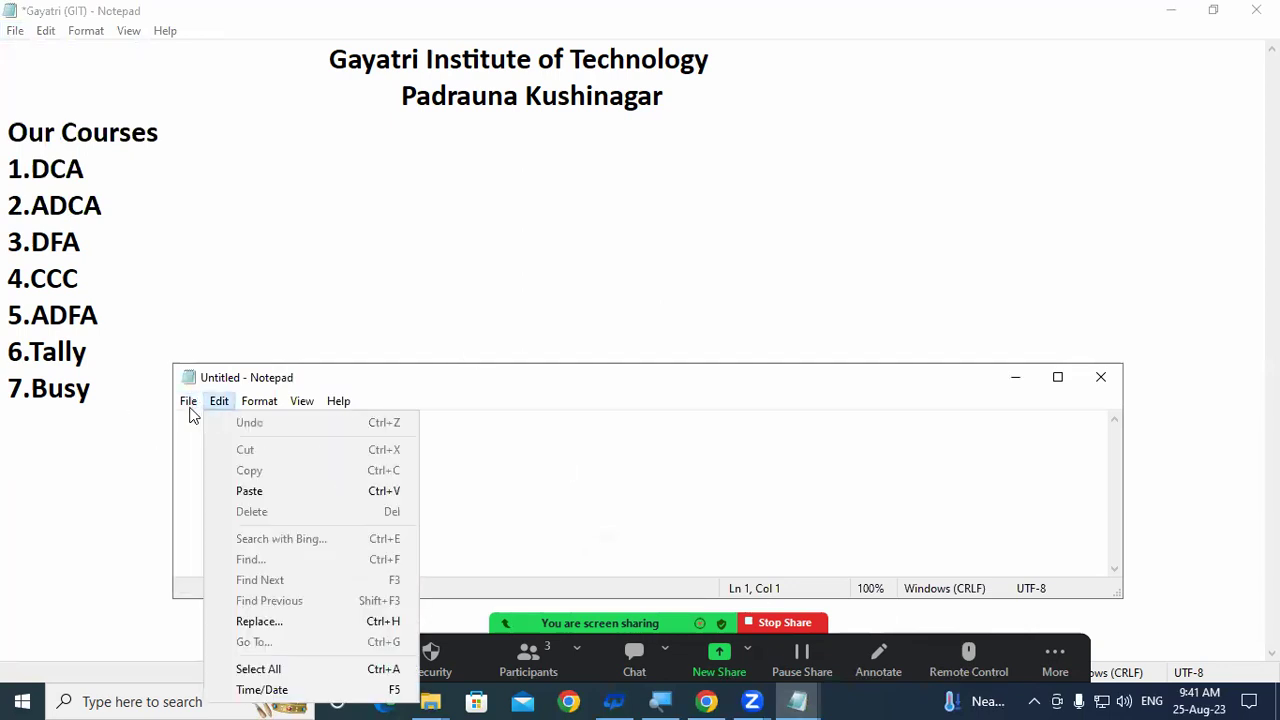
pyautogui.click(223, 443)
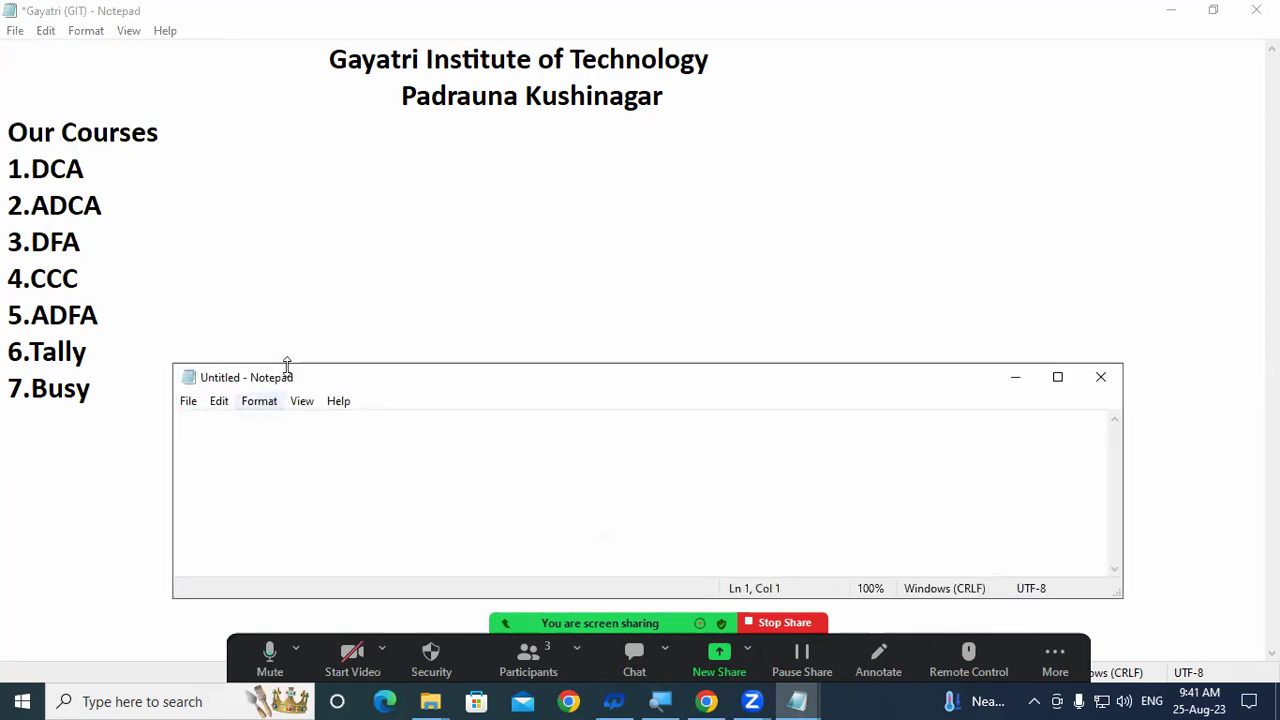
# - Move the two overlapping untitled Notepad windows apart, and close both
pyautogui.moveTo(326, 383); pyautogui.dragTo(711, 174)
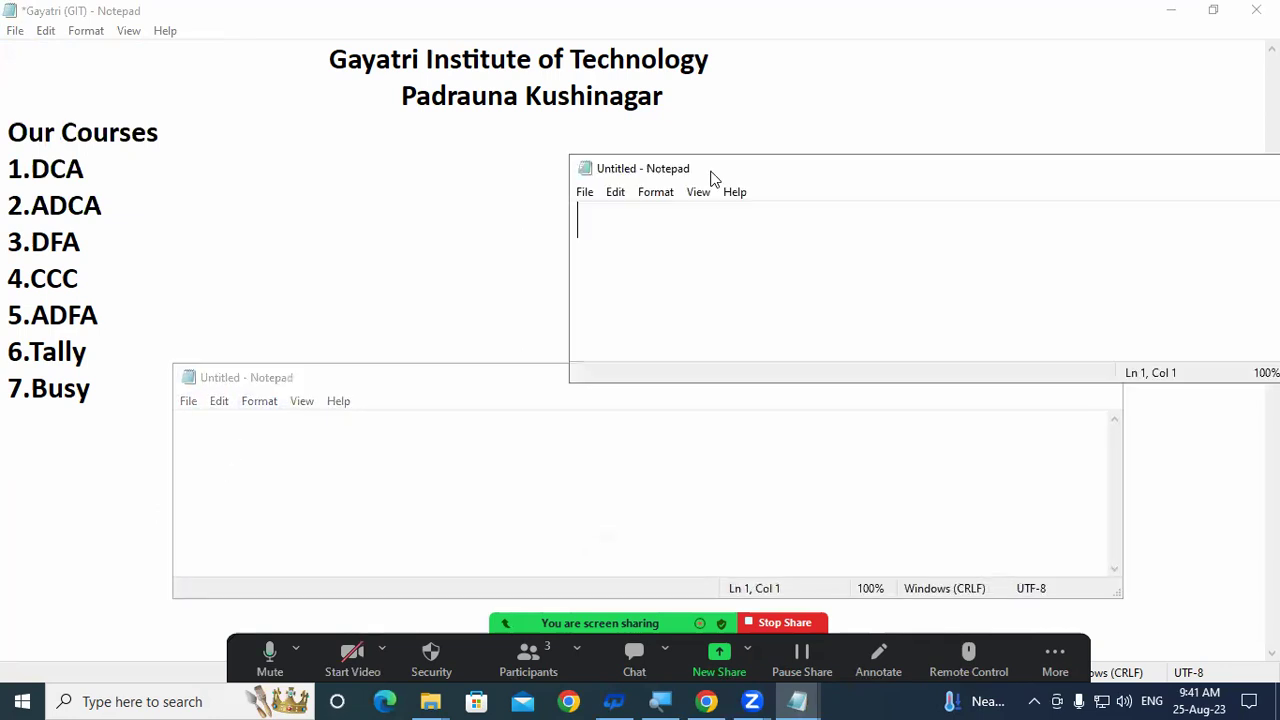
pyautogui.click(368, 512)
pyautogui.click(740, 249)
pyautogui.click(412, 510)
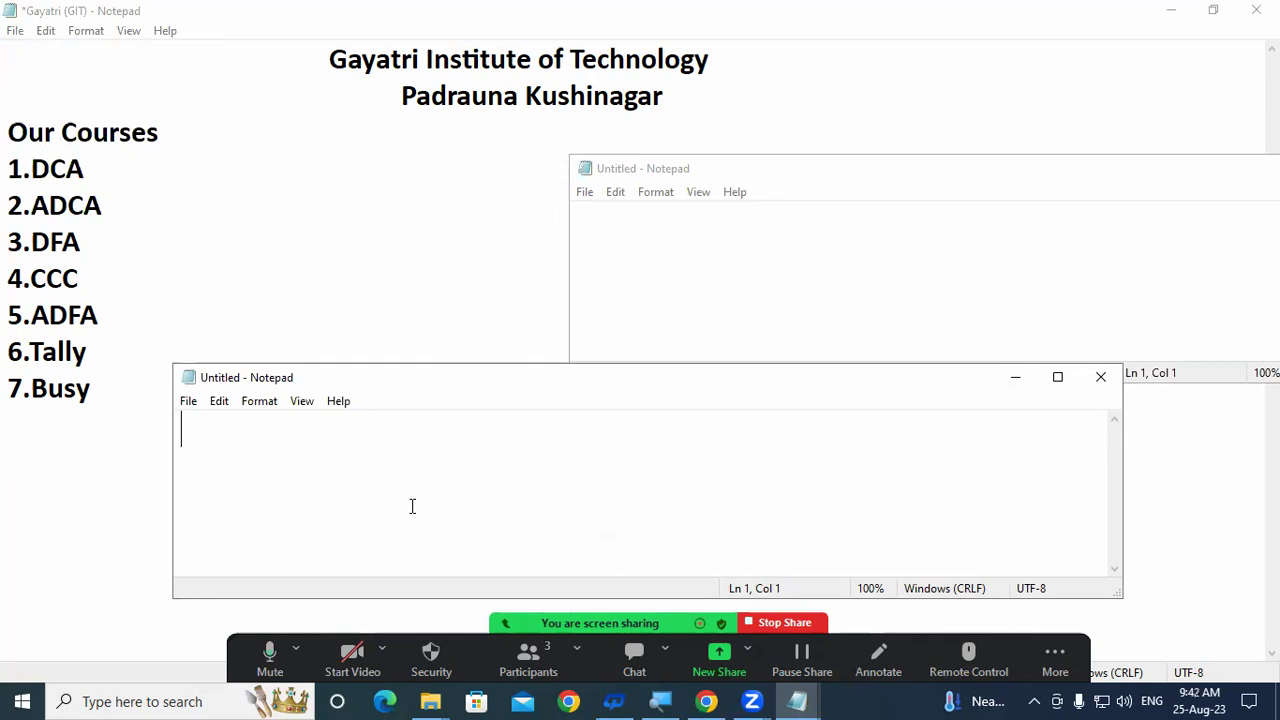
pyautogui.click(1099, 379)
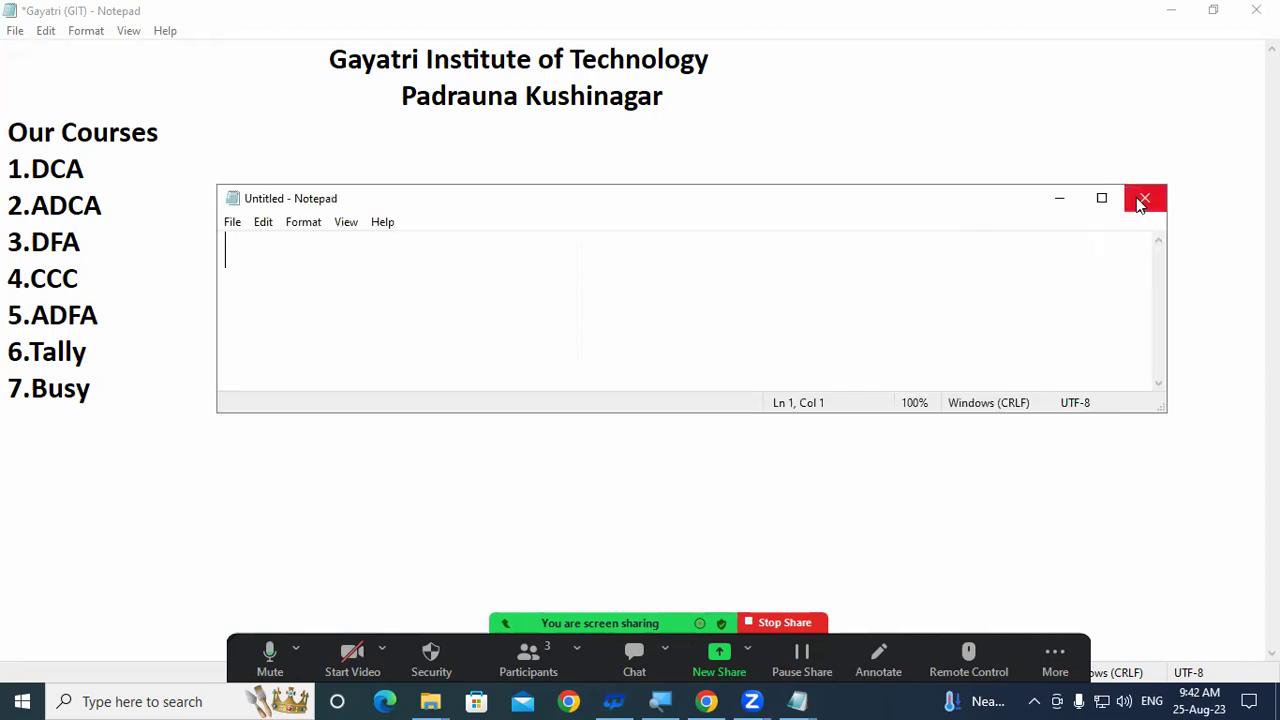
pyautogui.click(1141, 199)
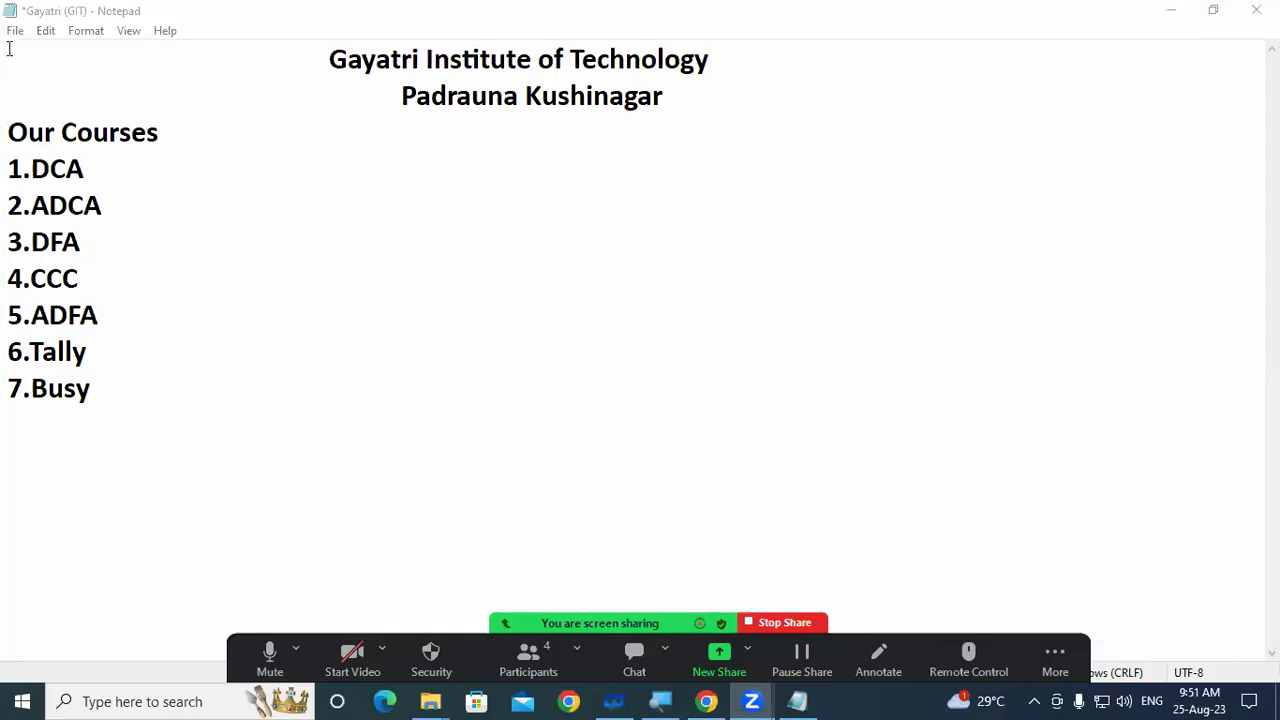
pyautogui.click(14, 31)
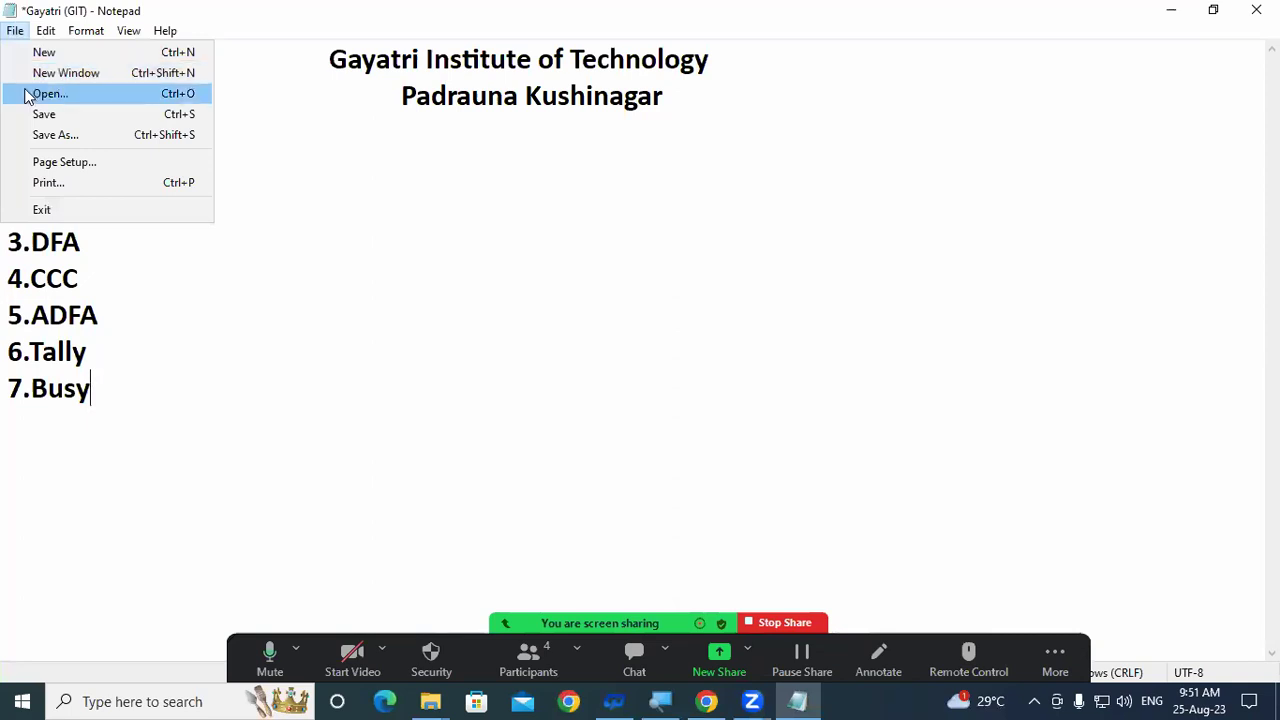
pyautogui.click(558, 395)
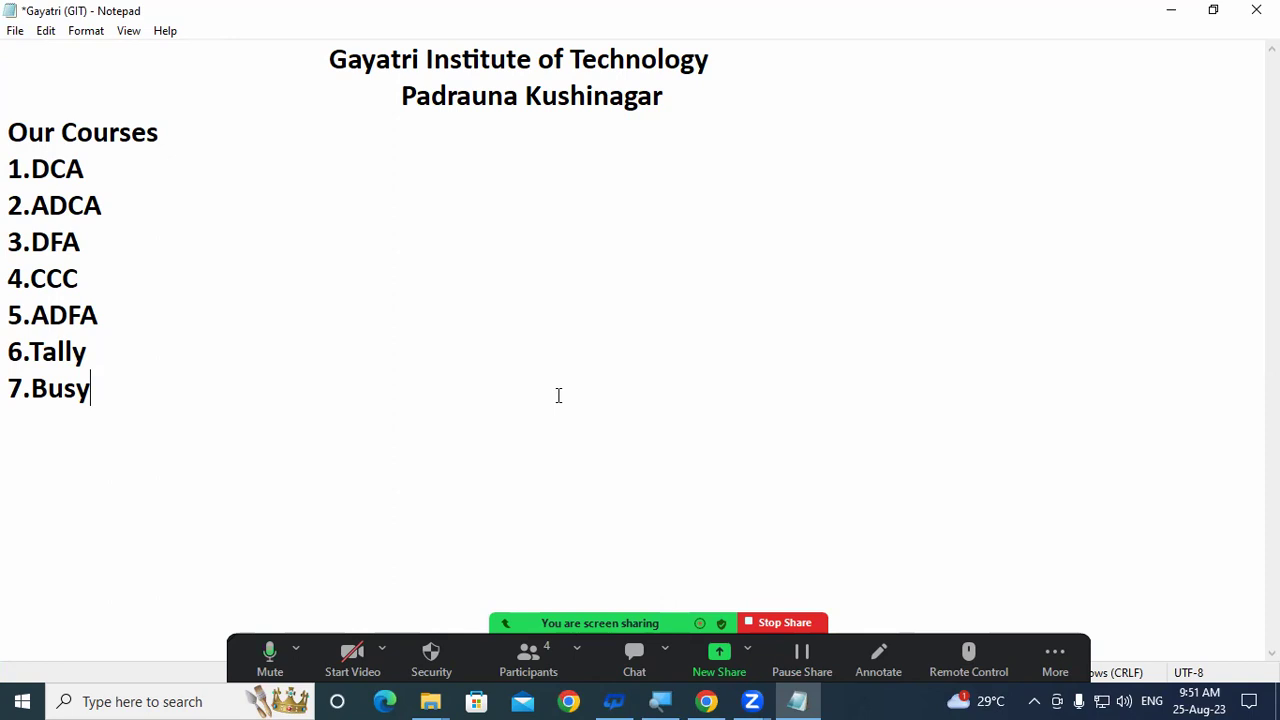
pyautogui.click(14, 31)
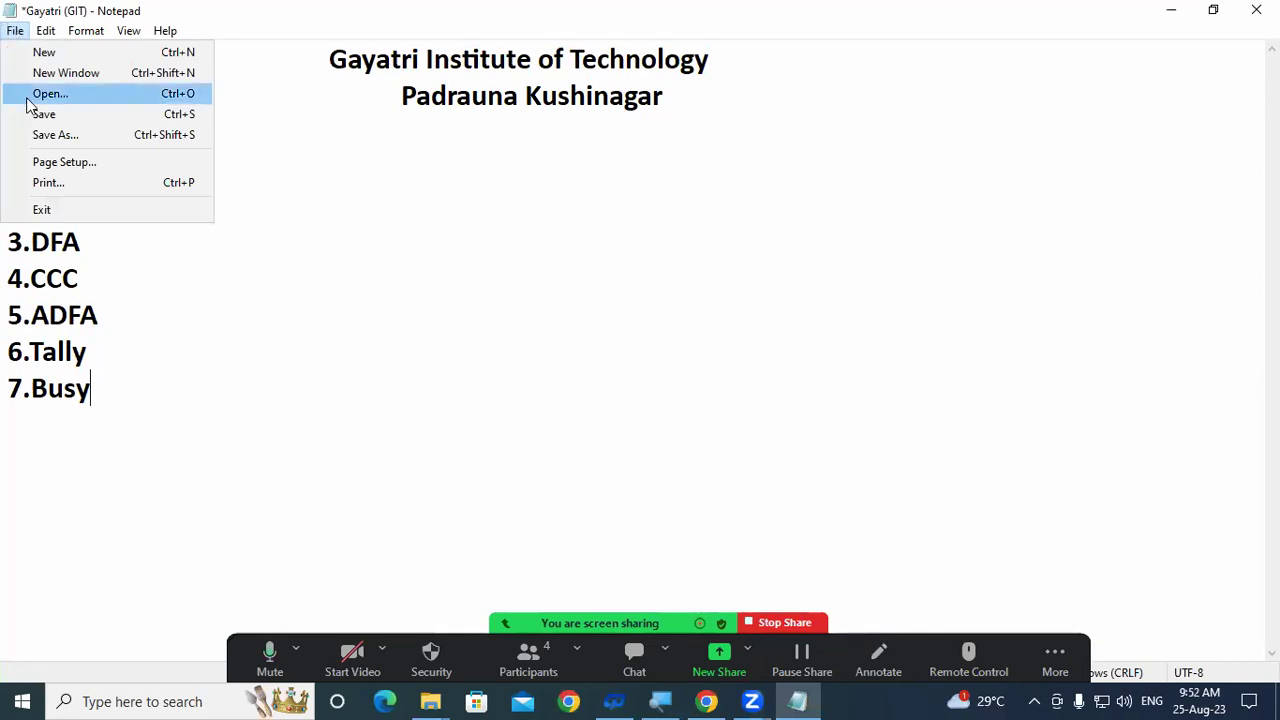
pyautogui.click(401, 420)
# - Close the course list, saving the changes to "Gayatri (GIT)", and launch a blank Notepad in a maximized window
pyautogui.click(1256, 9)
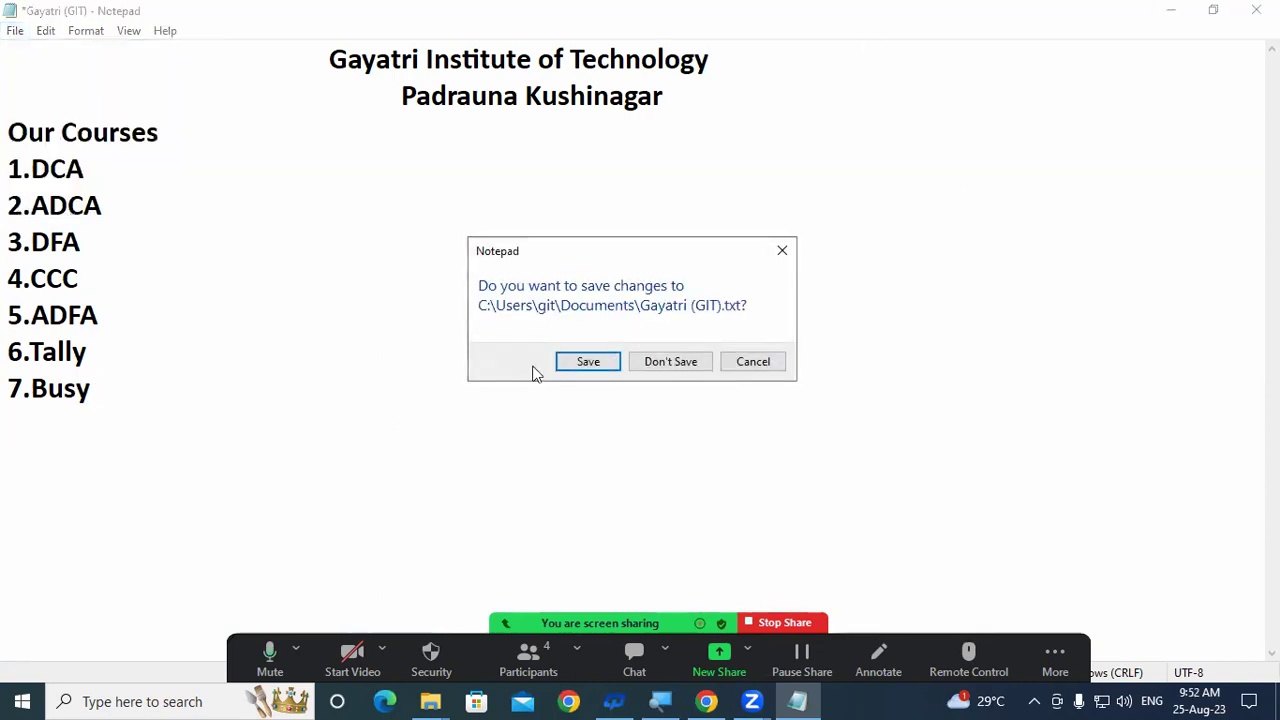
pyautogui.click(603, 370)
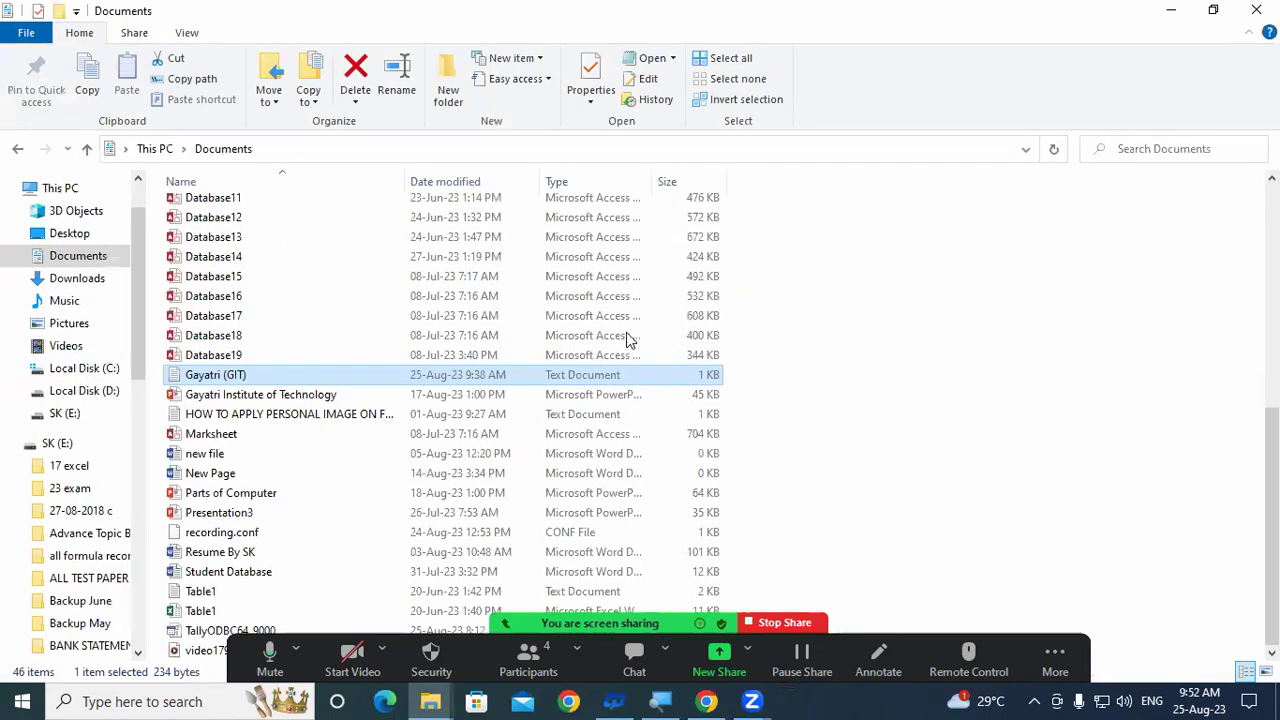
pyautogui.press('super+r')
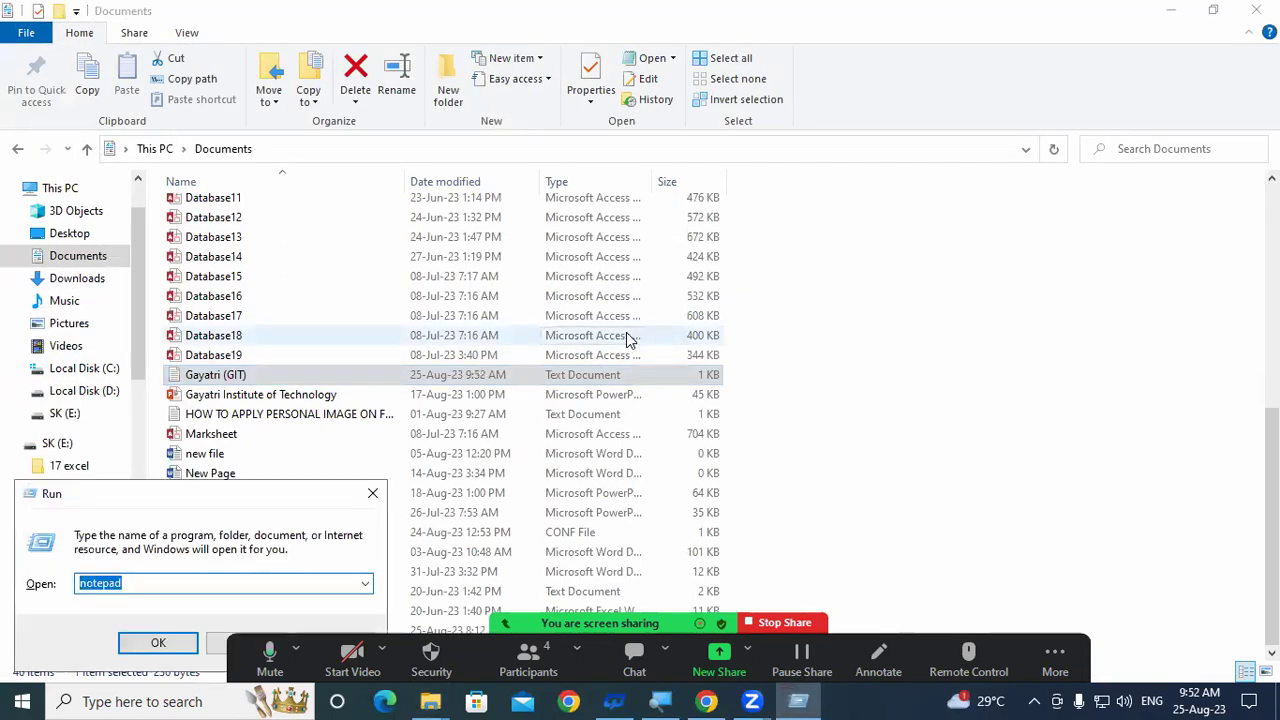
pyautogui.press('Return')
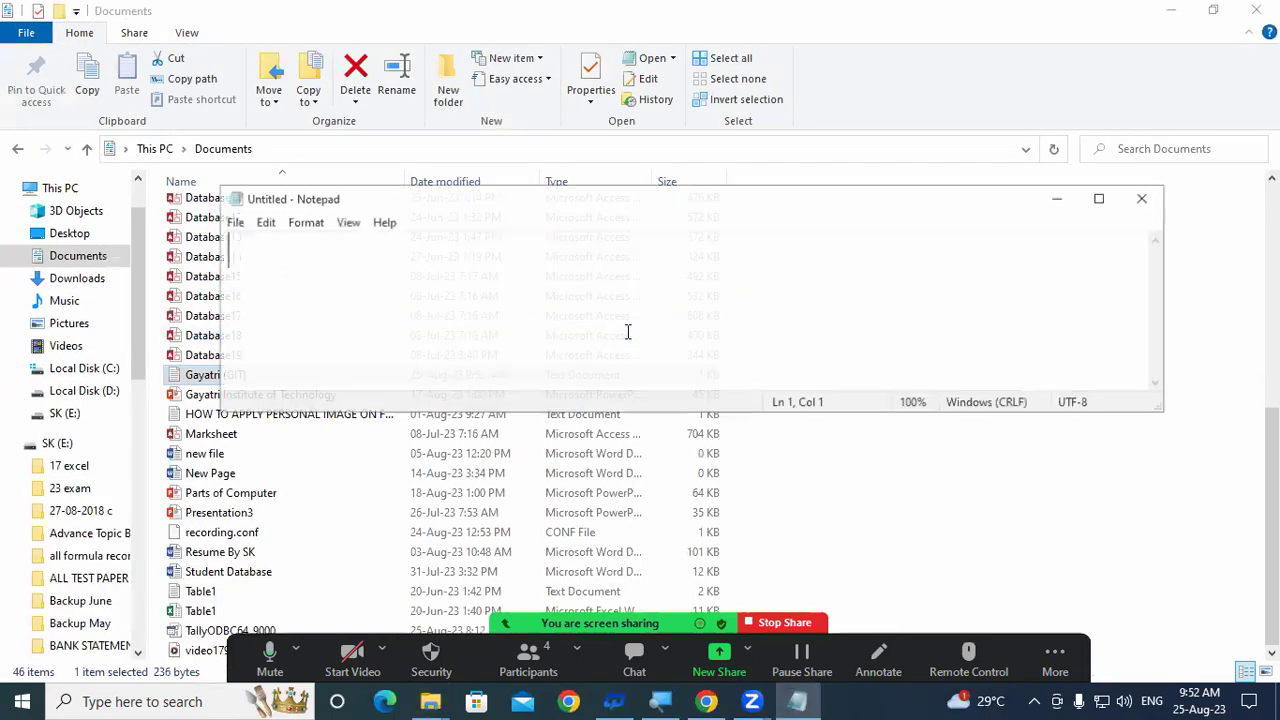
pyautogui.click(1101, 198)
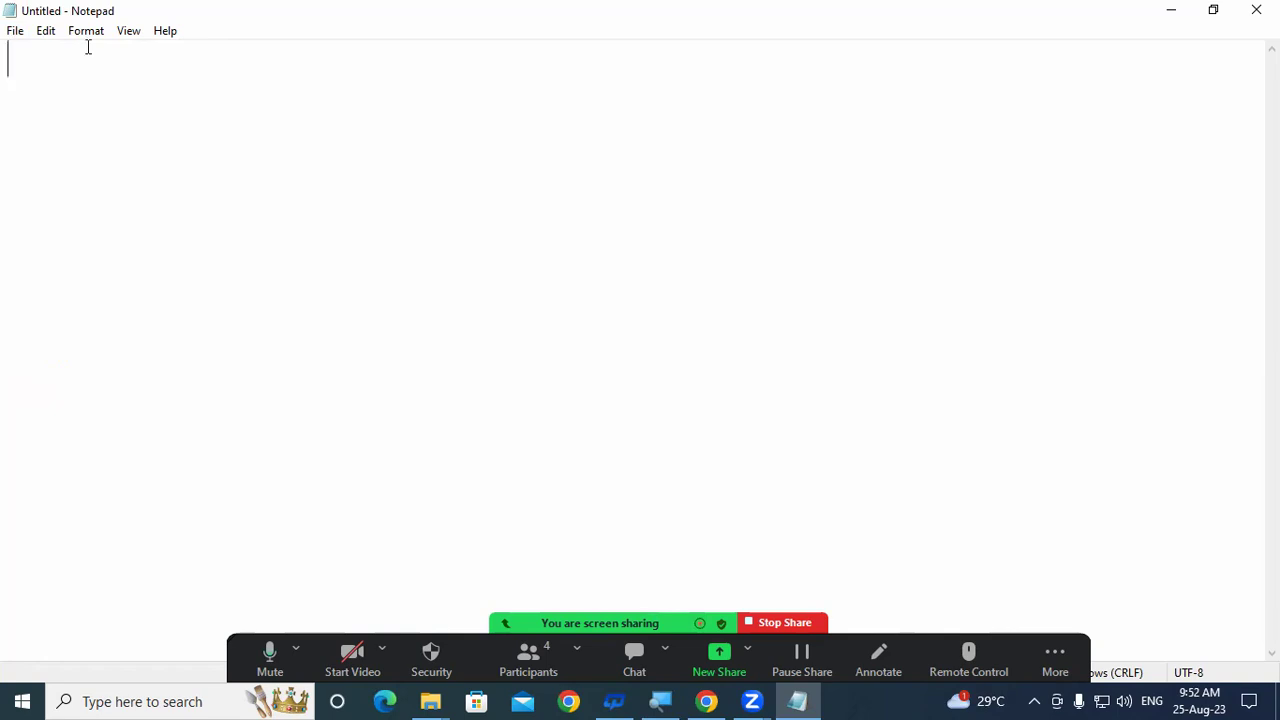
# - Open the "Gayatri (GIT)" text file from Documents in the blank Notepad window
pyautogui.click(12, 31)
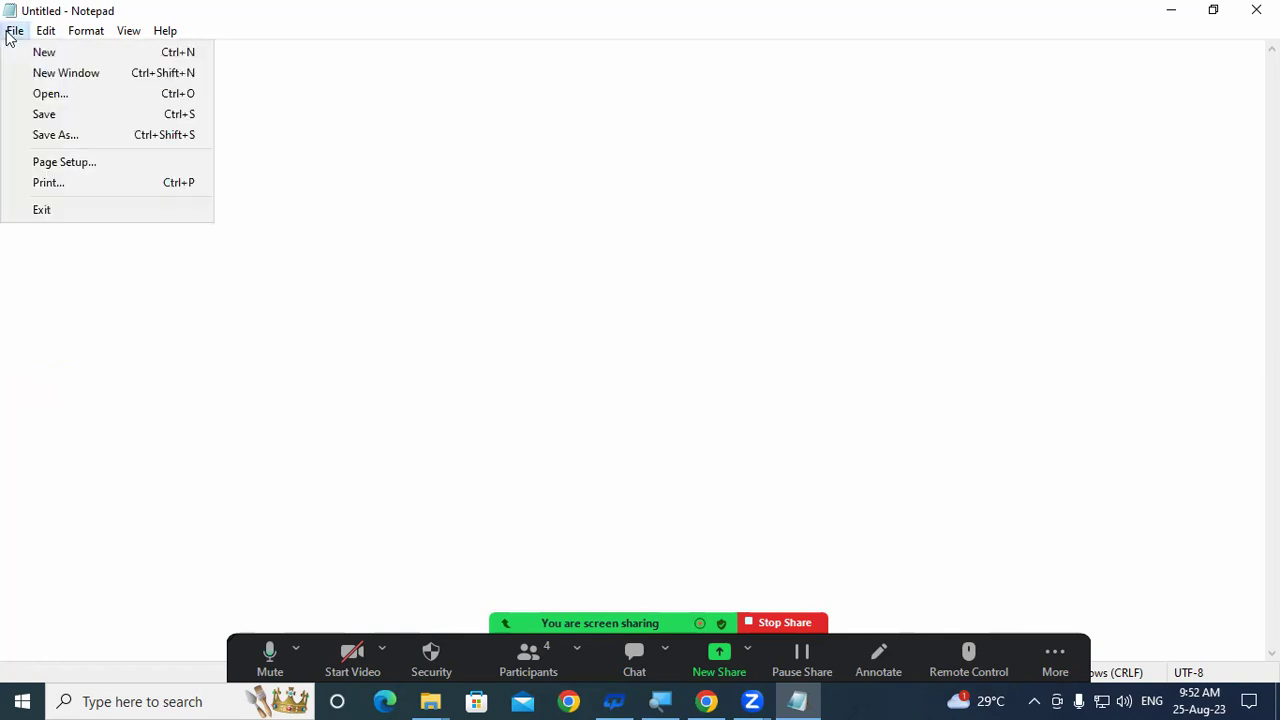
pyautogui.click(71, 100)
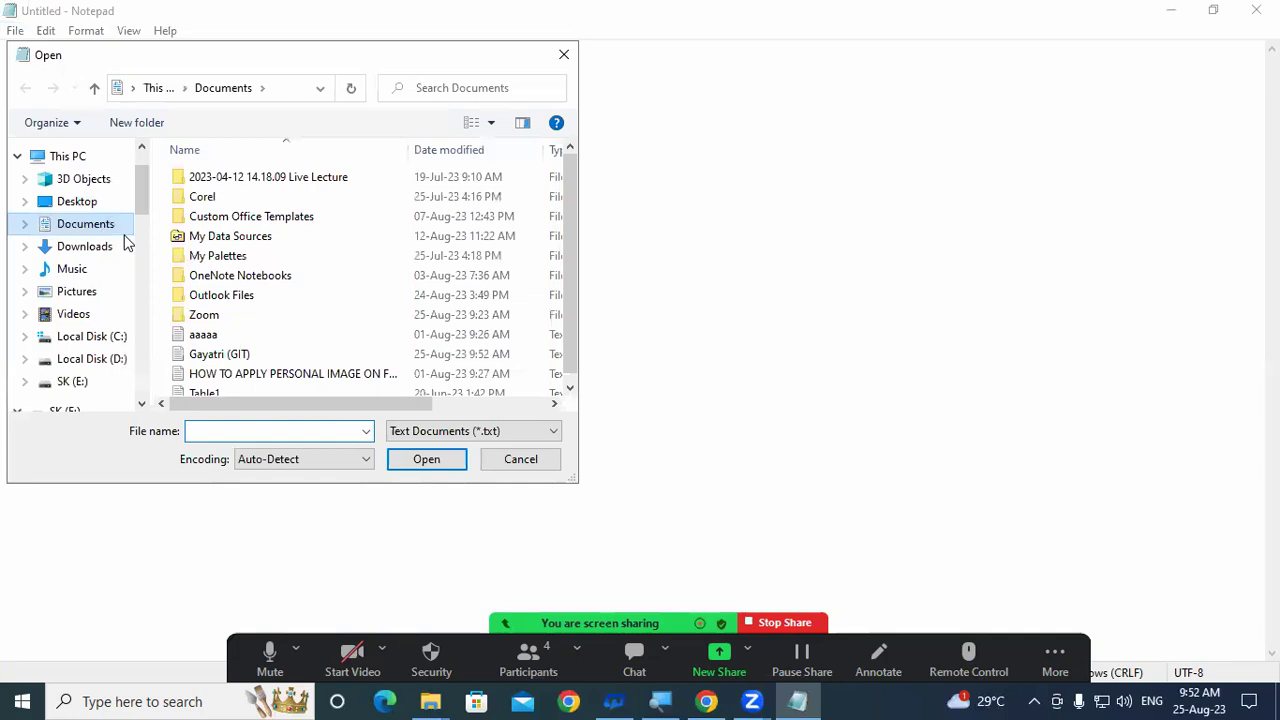
pyautogui.click(238, 354)
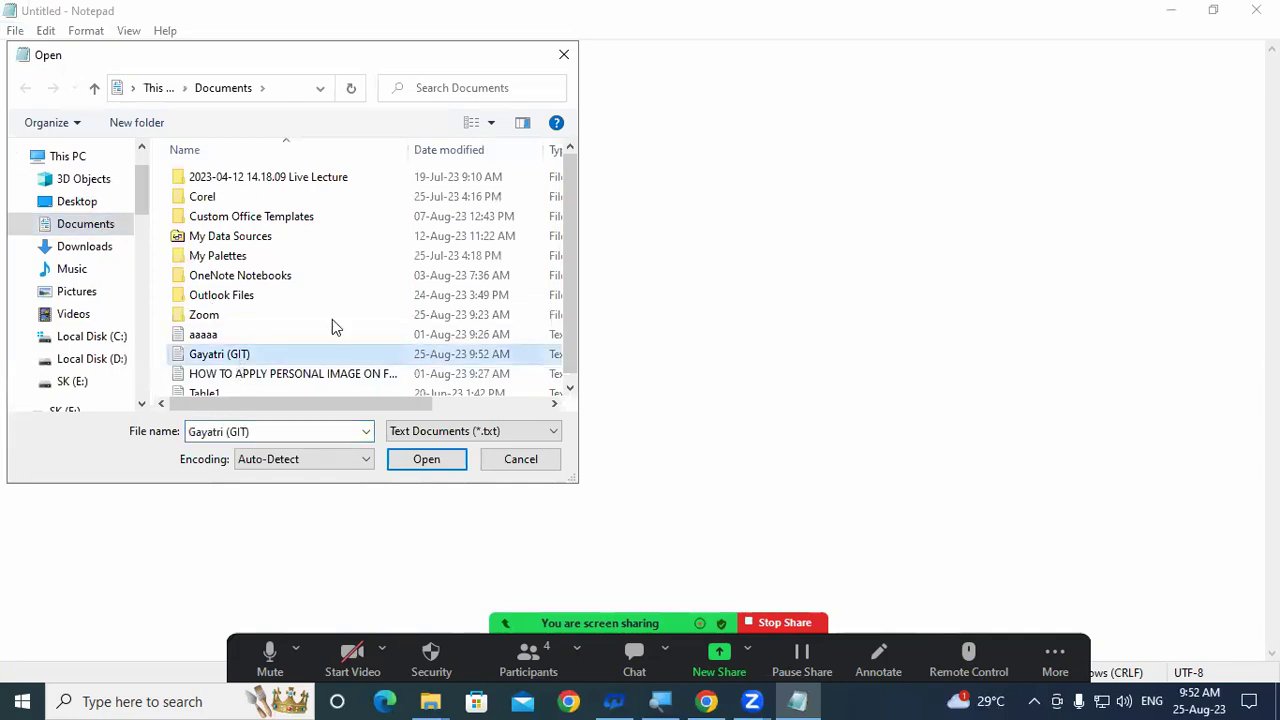
pyautogui.click(437, 460)
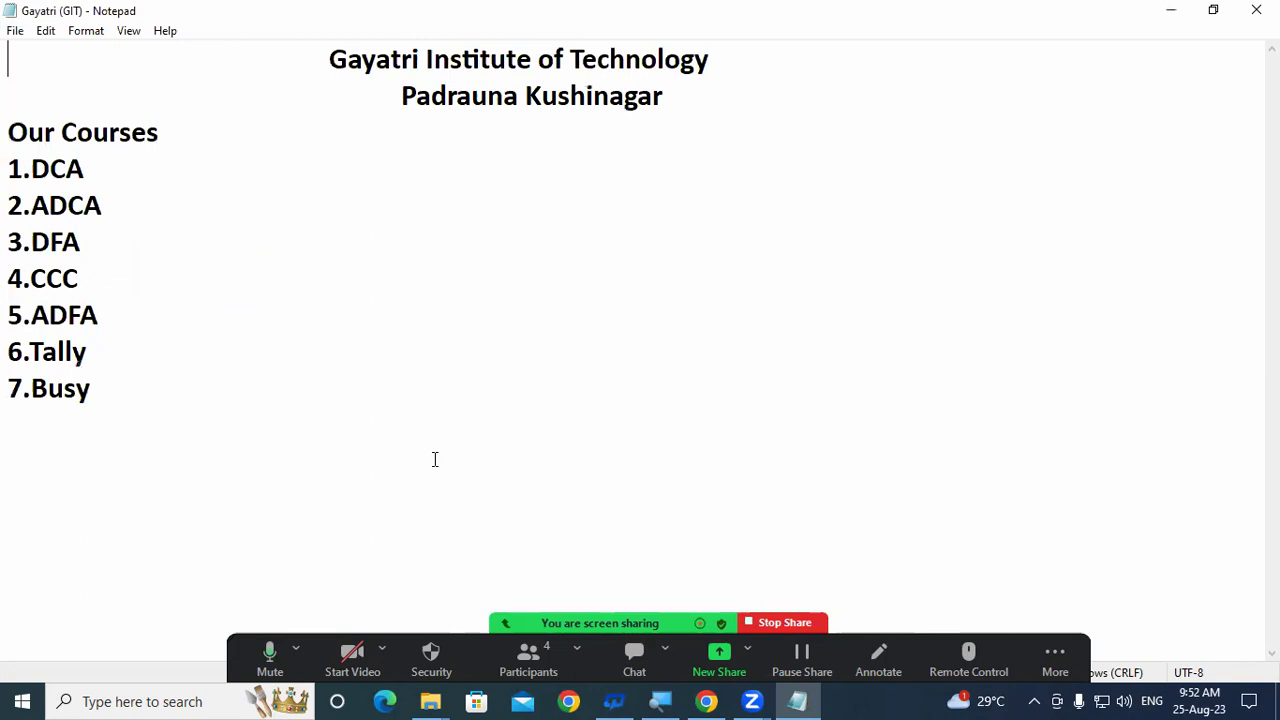
# - Launch another Notepad in a maximized window and enter the sample text "etetrtrtrt" followed by a new line
pyautogui.press('super+r')
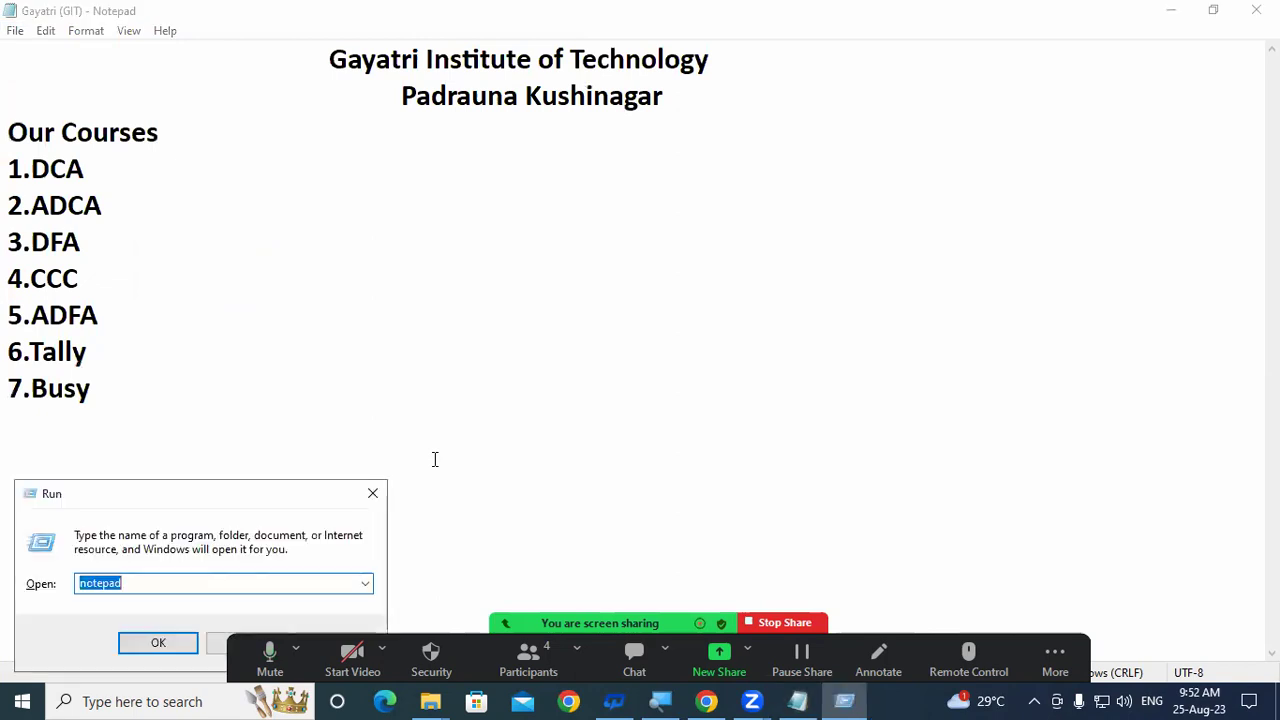
pyautogui.press('Return')
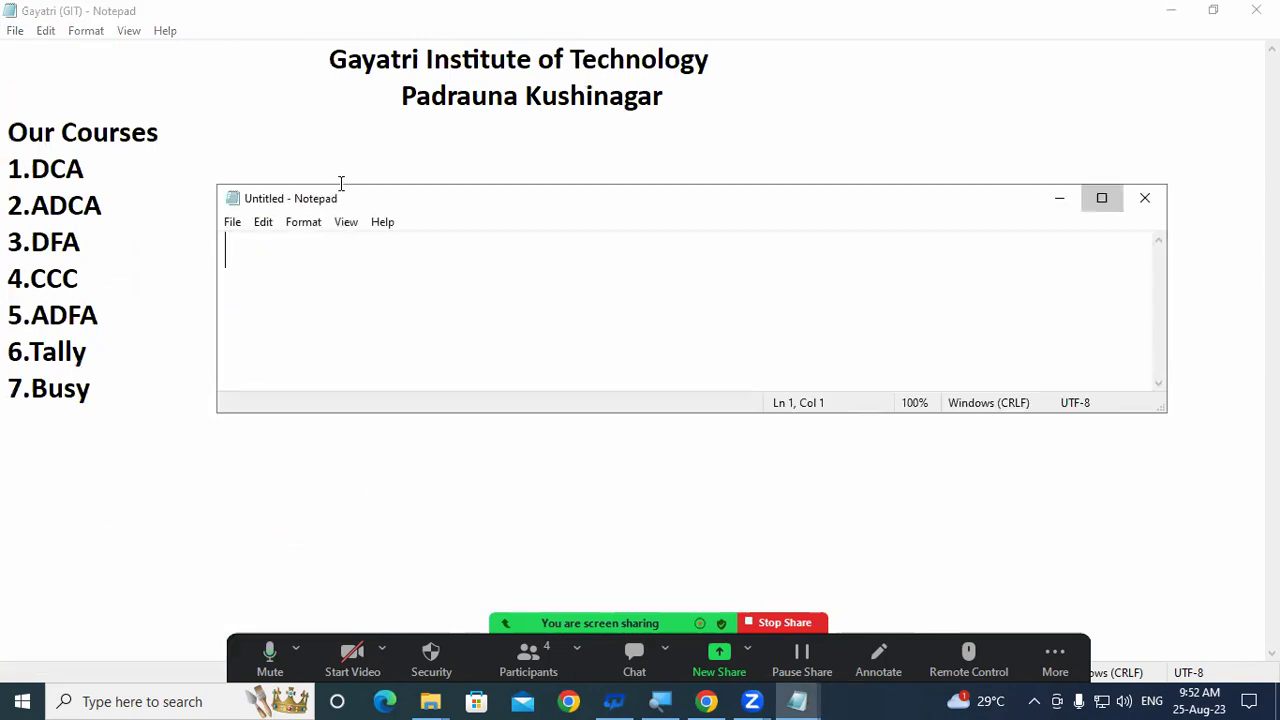
pyautogui.doubleClick(340, 186)
pyautogui.write('etetrtrtrt')
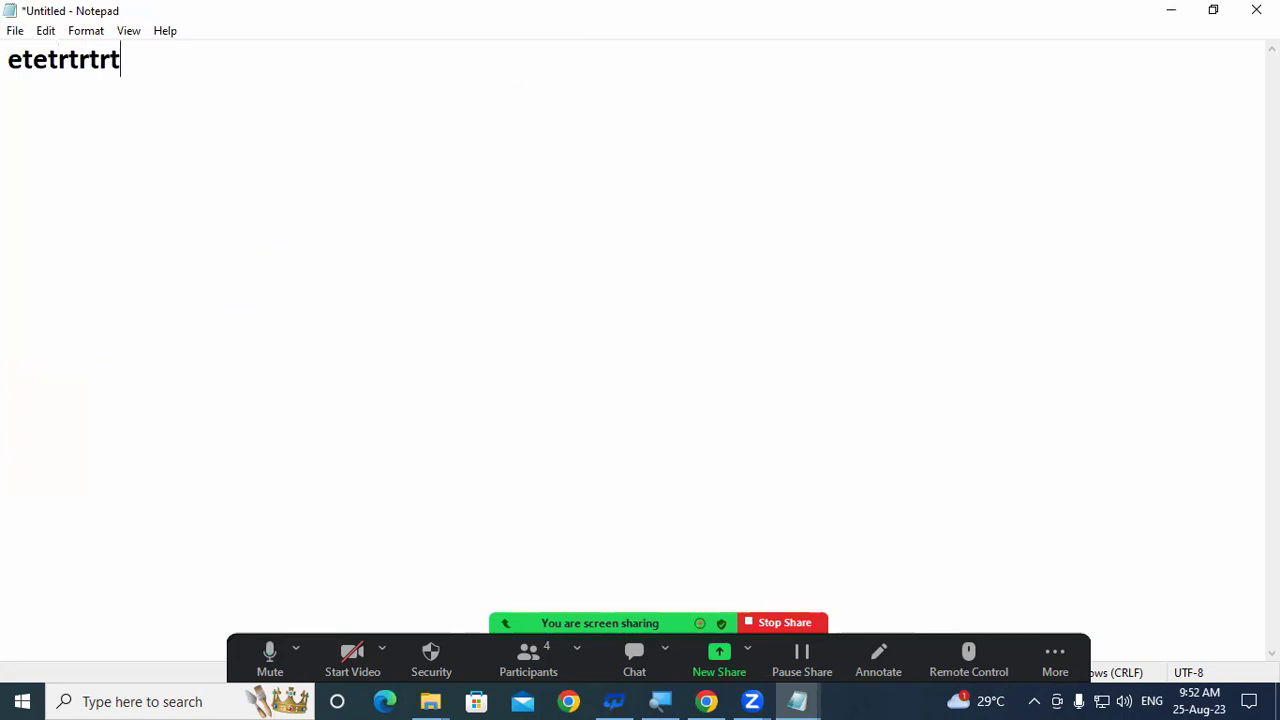
pyautogui.press('Return')
# - Open "Gayatri (GIT)" from Documents in this window, discarding the untitled sample note
pyautogui.click(14, 31)
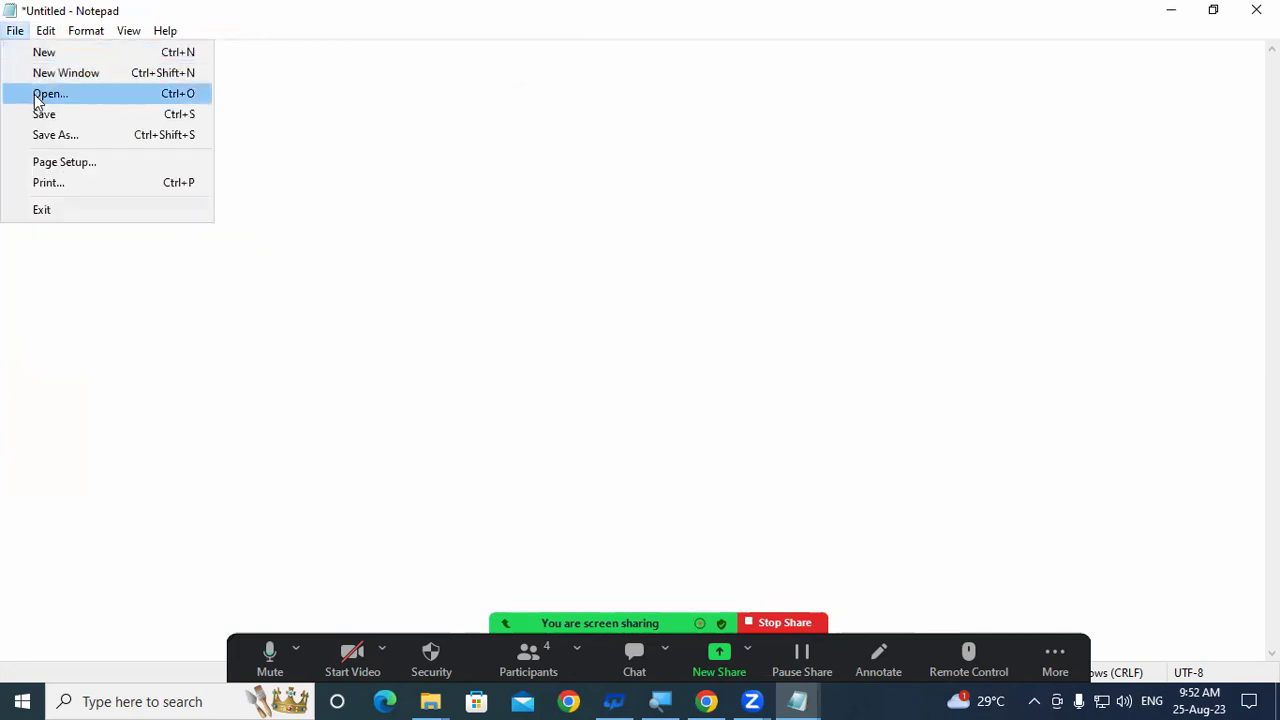
pyautogui.click(38, 95)
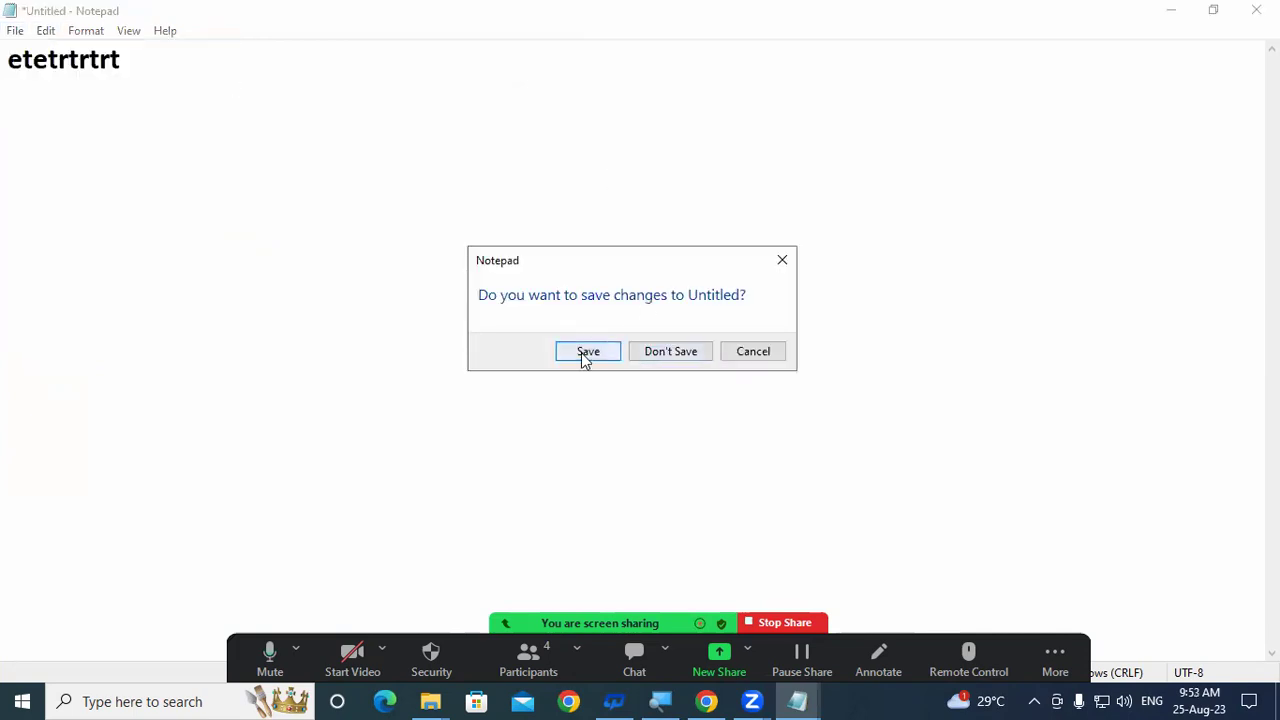
pyautogui.click(651, 353)
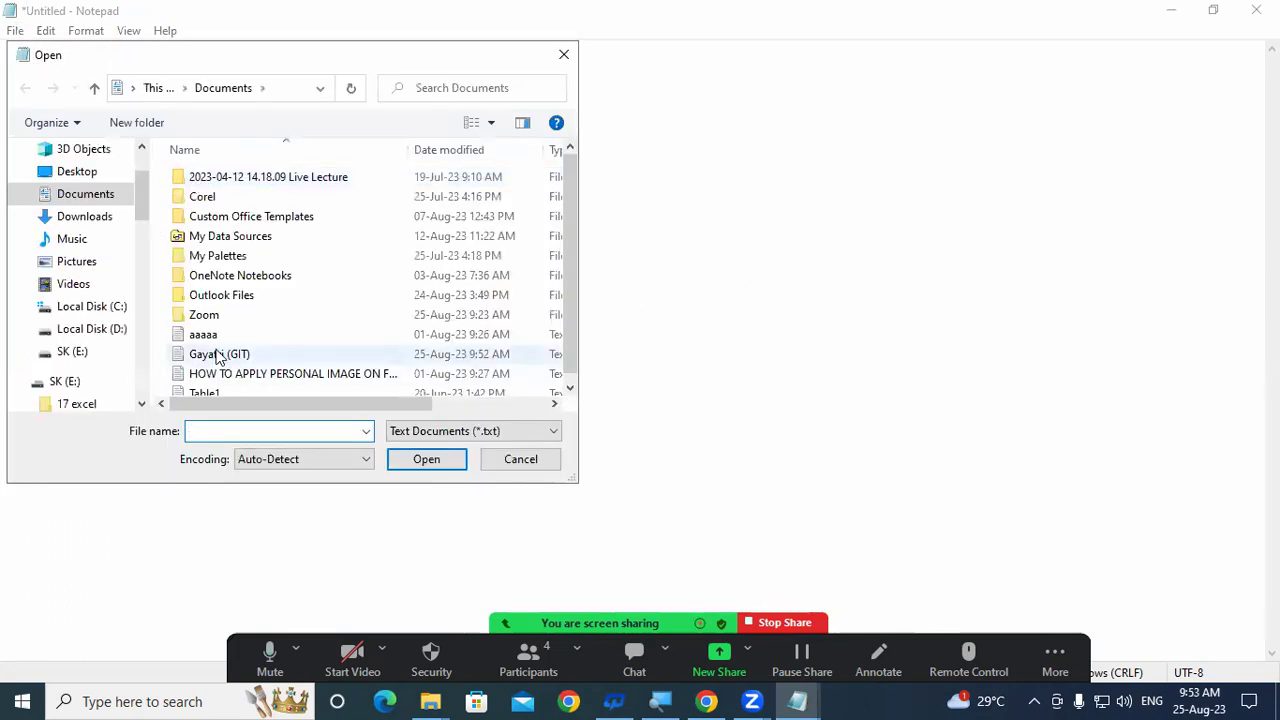
pyautogui.click(219, 355)
pyautogui.click(422, 456)
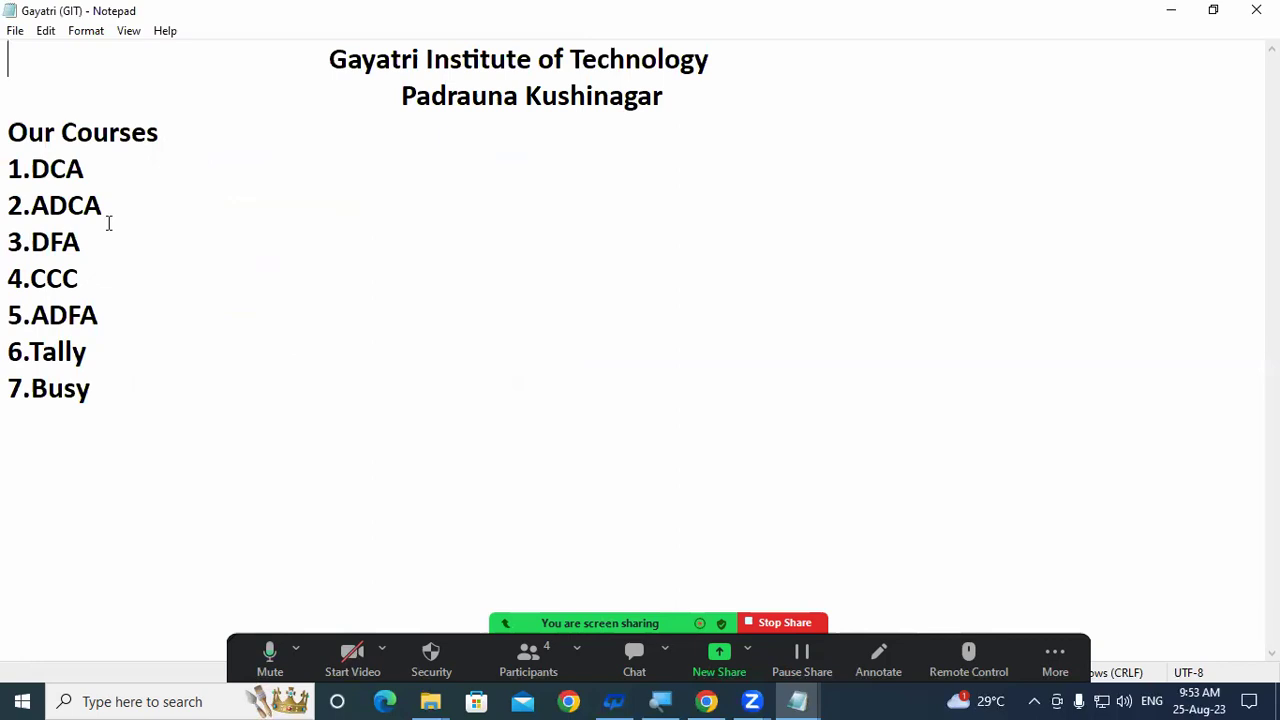
# - Place the cursor after "7.Busy" and save the course list under its existing name
pyautogui.click(17, 32)
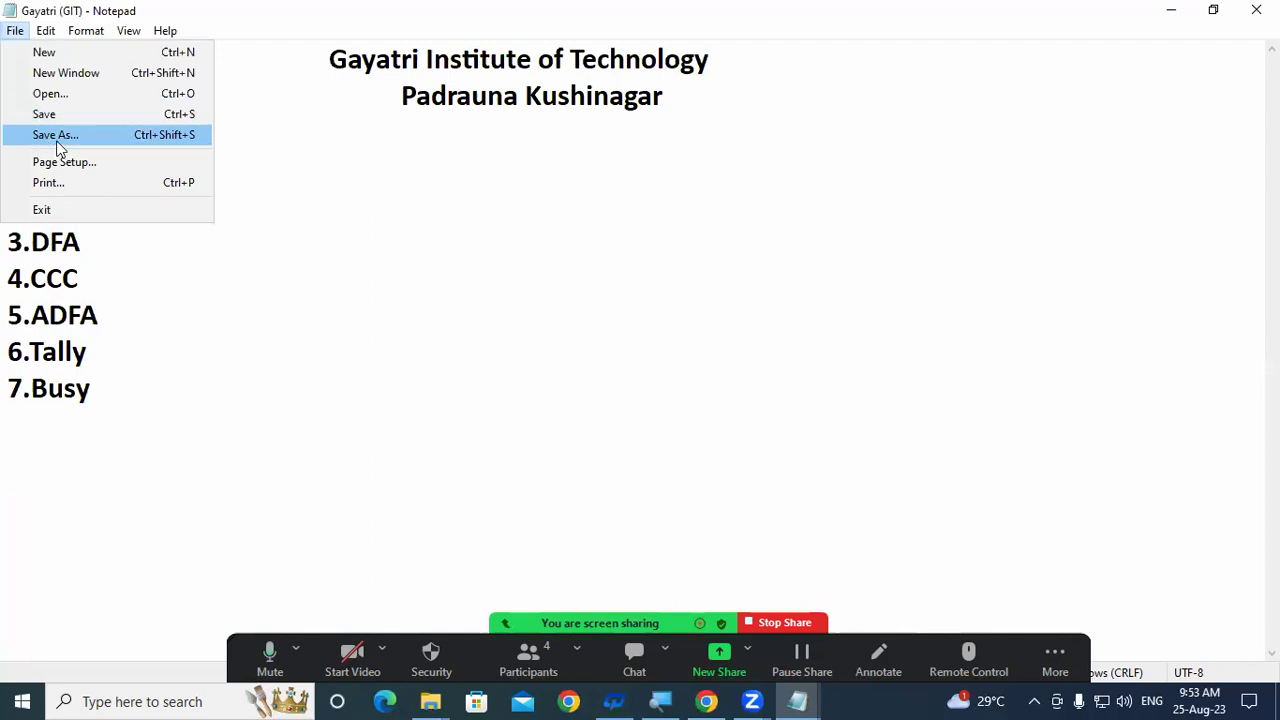
pyautogui.click(159, 401)
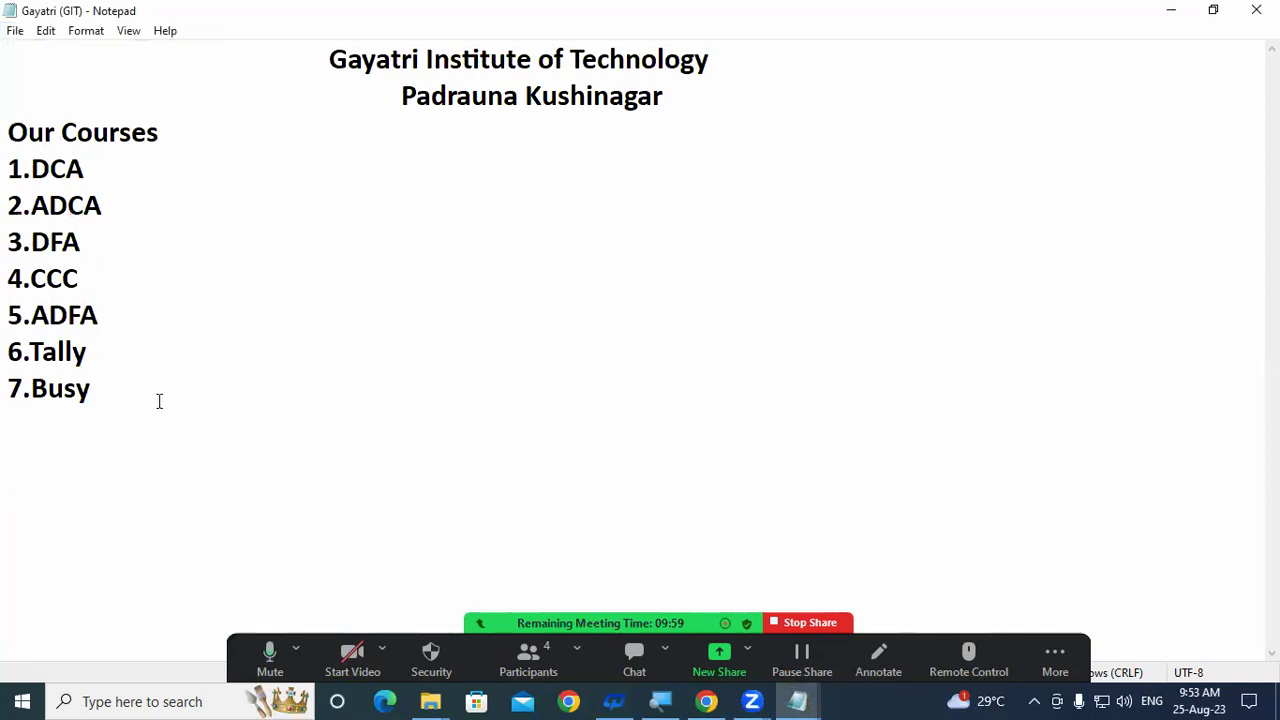
pyautogui.click(16, 34)
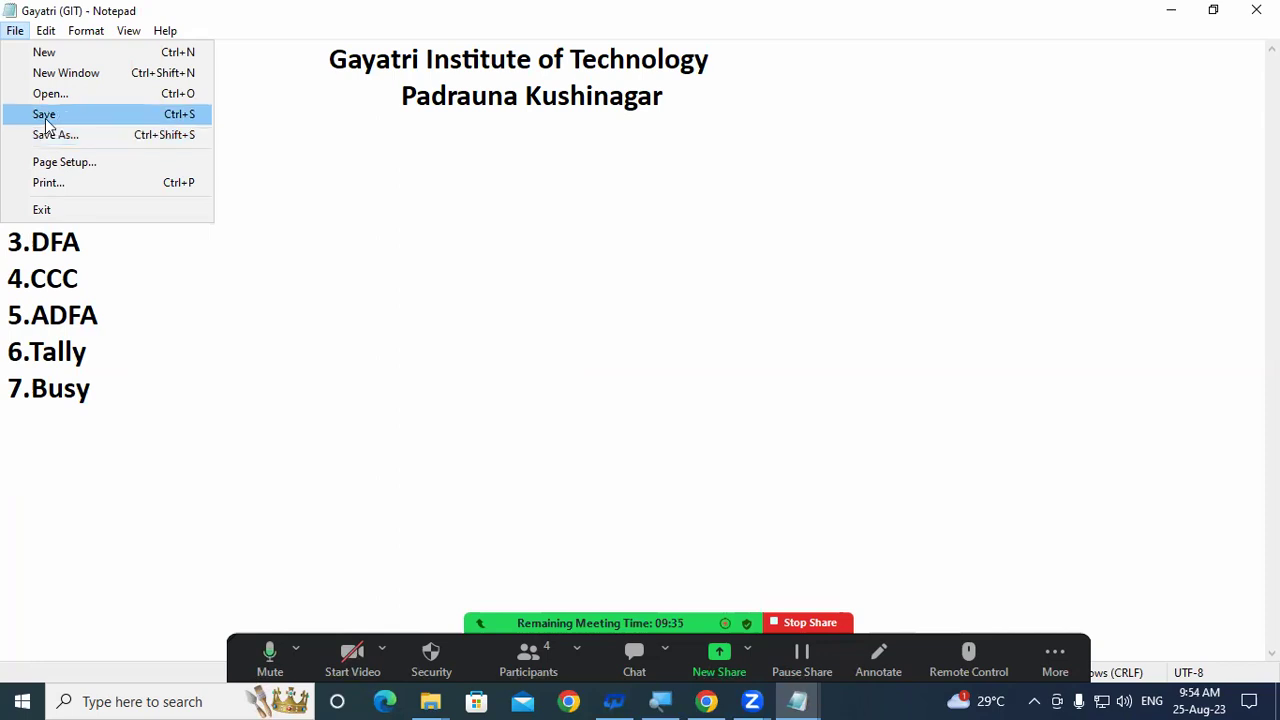
pyautogui.click(48, 116)
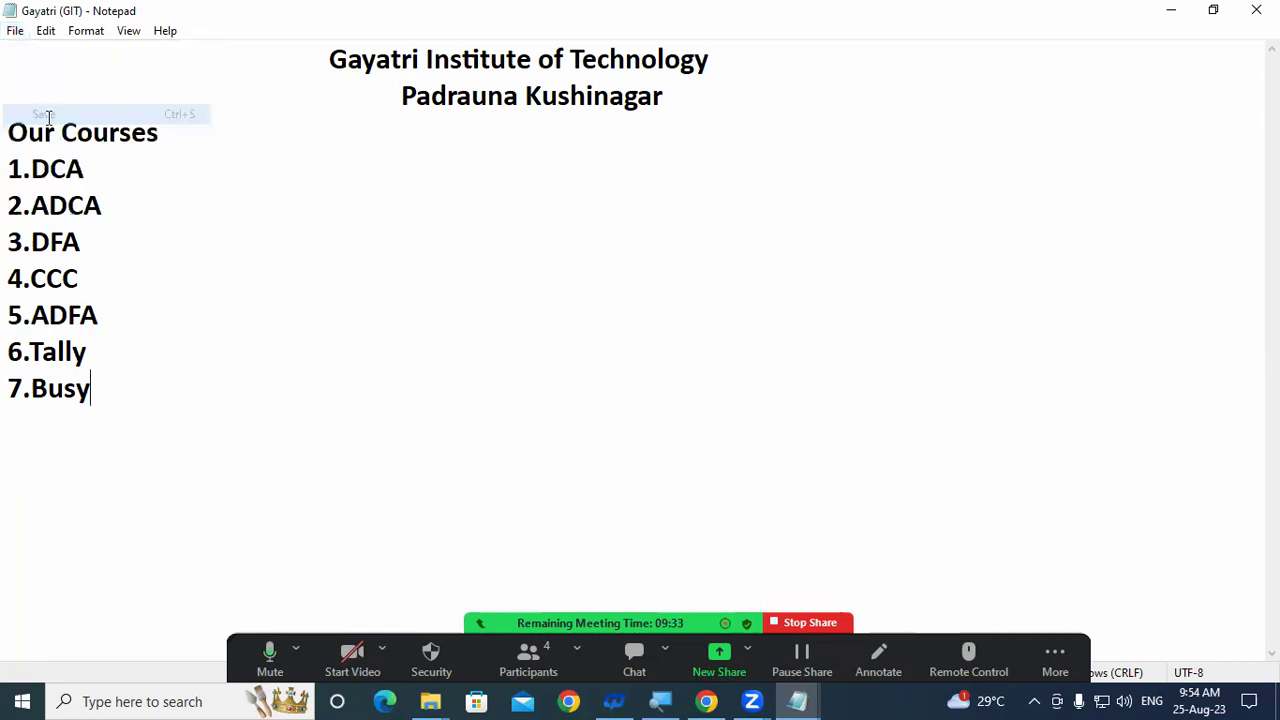
pyautogui.click(14, 30)
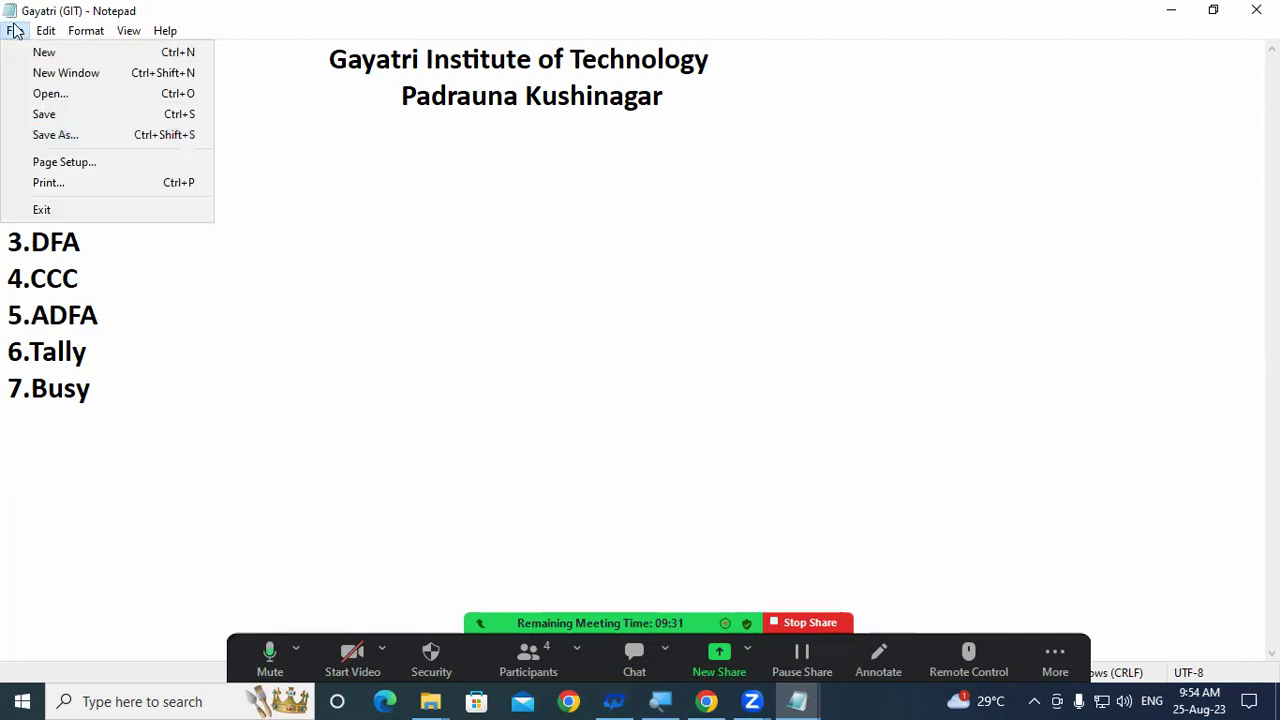
pyautogui.click(85, 140)
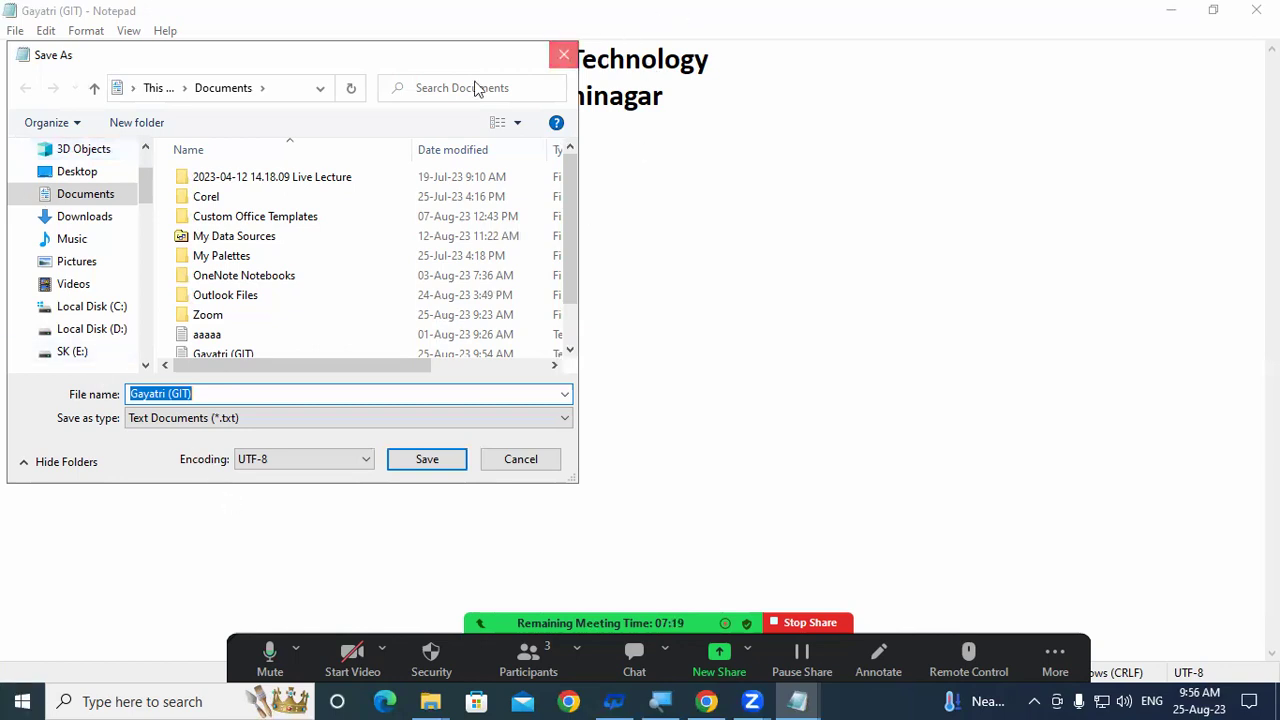
pyautogui.press('Escape')
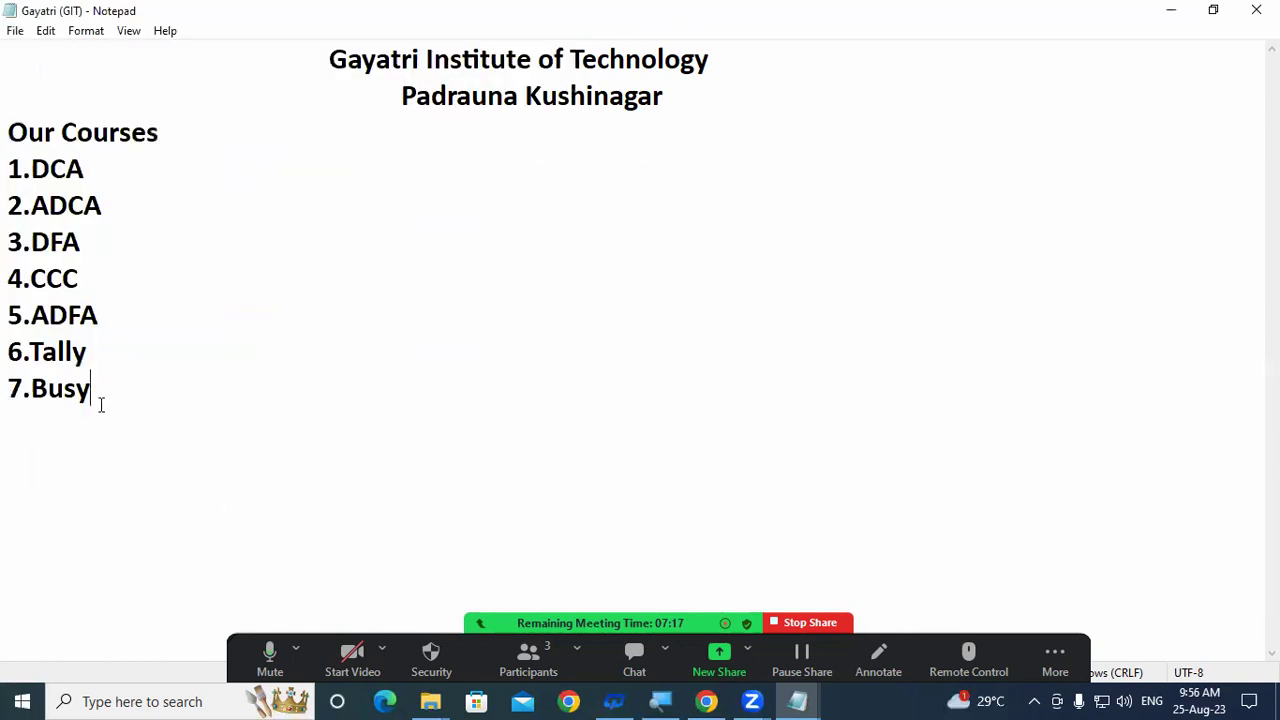
# - Add "8.OM" on a new line after "7.Busy" and save the list as "Gayatri (GIT)1" in Documents
pyautogui.press('Return')
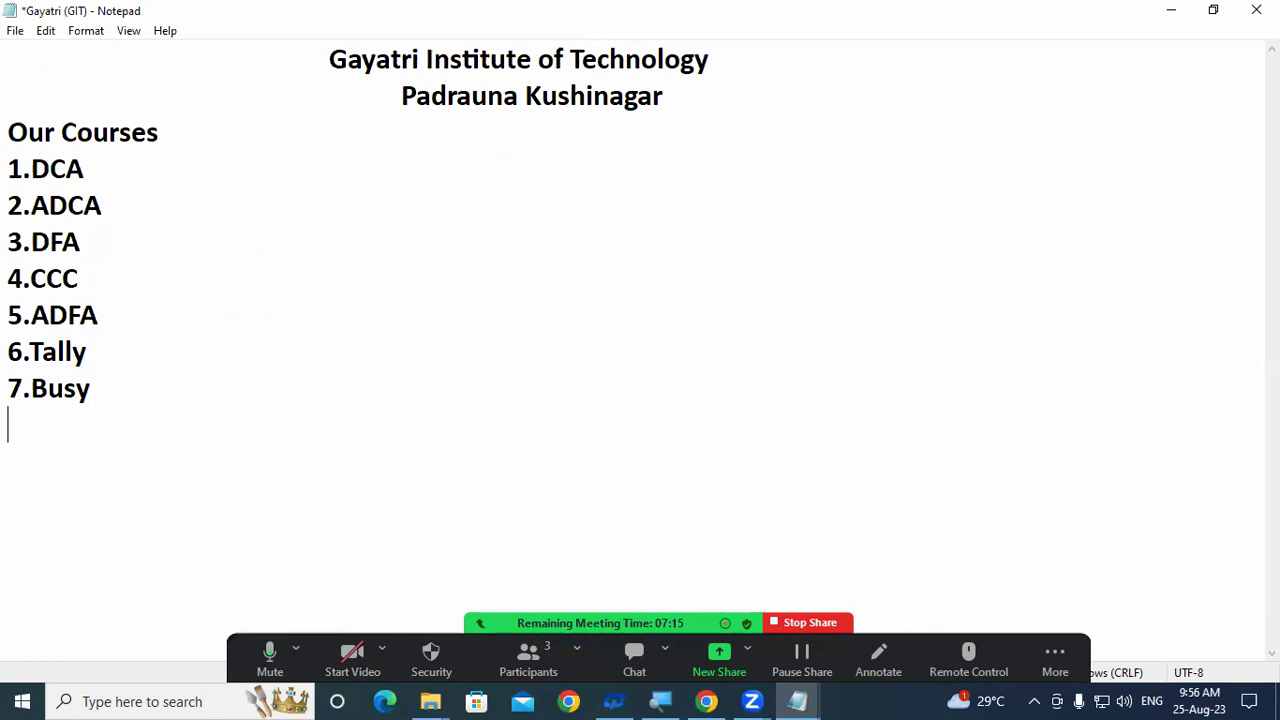
pyautogui.write('8.OM')
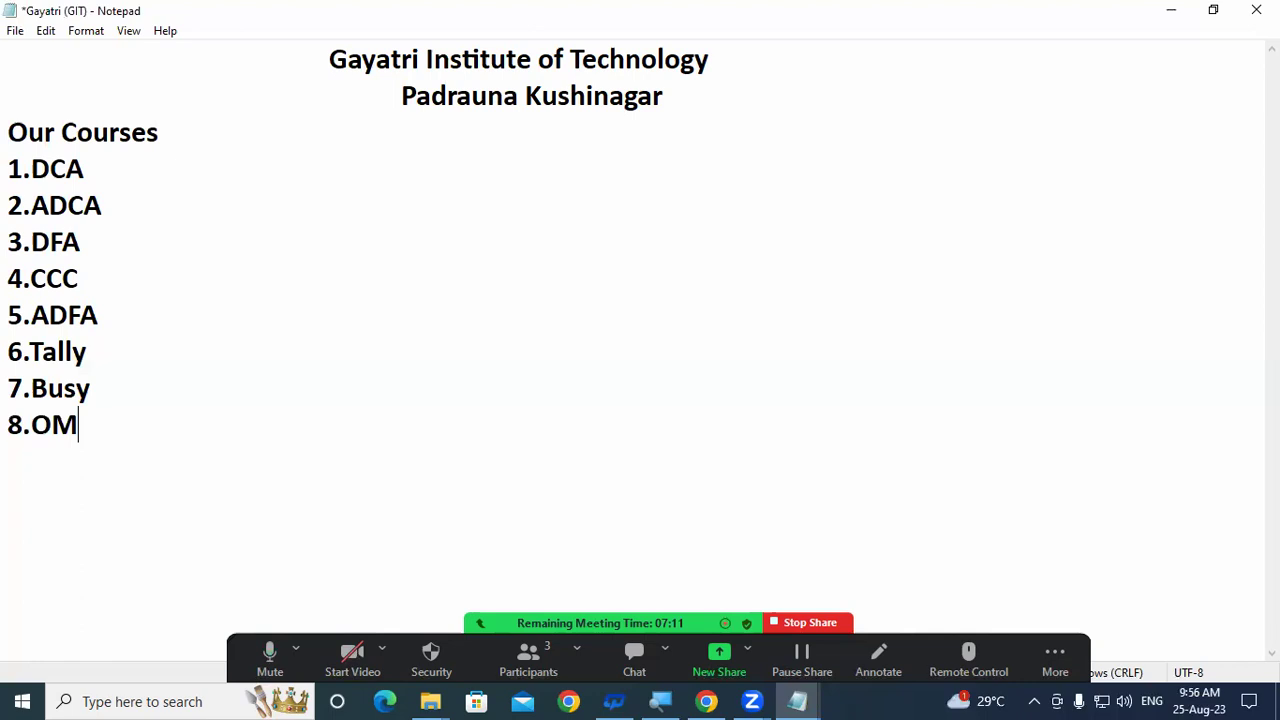
pyautogui.click(15, 31)
pyautogui.click(63, 136)
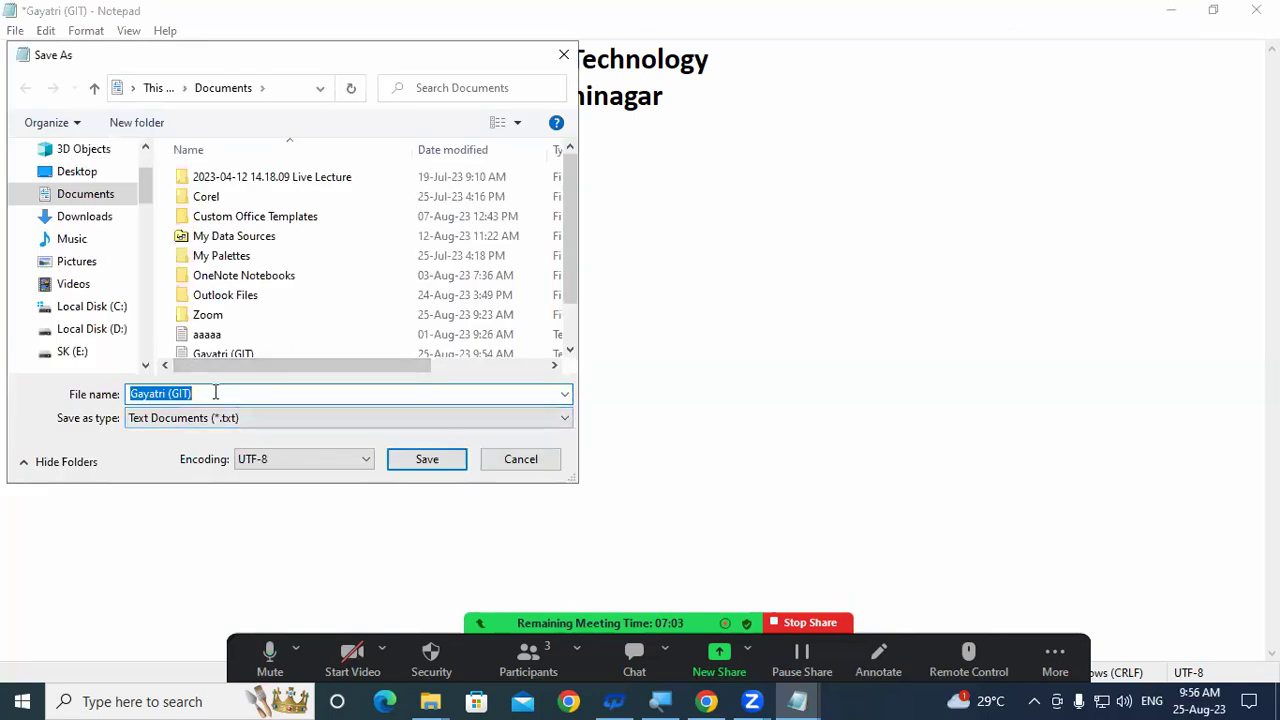
pyautogui.click(215, 393)
pyautogui.press('BackSpace')
pyautogui.press('BackSpace')
pyautogui.press('BackSpace')
pyautogui.press('BackSpace')
pyautogui.press('BackSpace')
pyautogui.press('BackSpace')
pyautogui.press('BackSpace')
pyautogui.press('BackSpace')
pyautogui.press('BackSpace')
pyautogui.press('BackSpace')
pyautogui.press('BackSpace')
pyautogui.press('BackSpace')
pyautogui.press('BackSpace')
pyautogui.hotkey('ctrl', 'z')
pyautogui.click(104, 197)
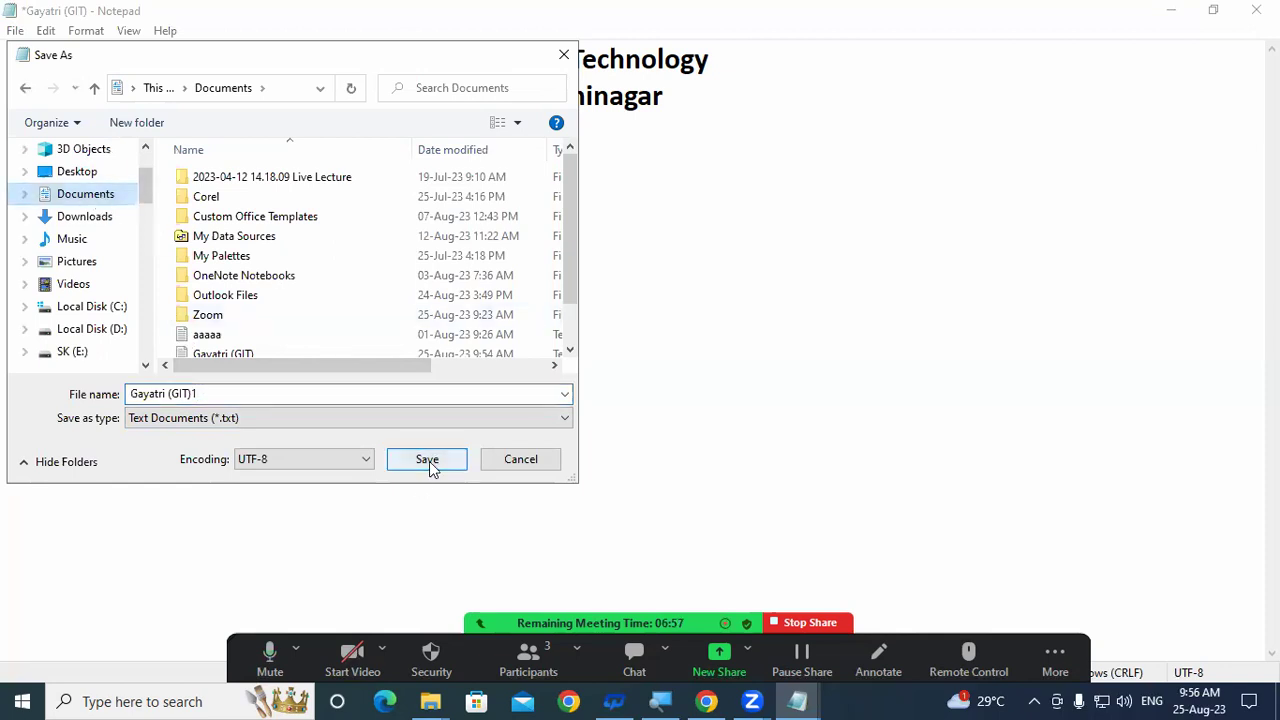
pyautogui.click(429, 461)
# - Close both course list windows and reopen the original "Gayatri (GIT)" file from Documents in a maximized window
pyautogui.click(316, 476)
pyautogui.click(1256, 9)
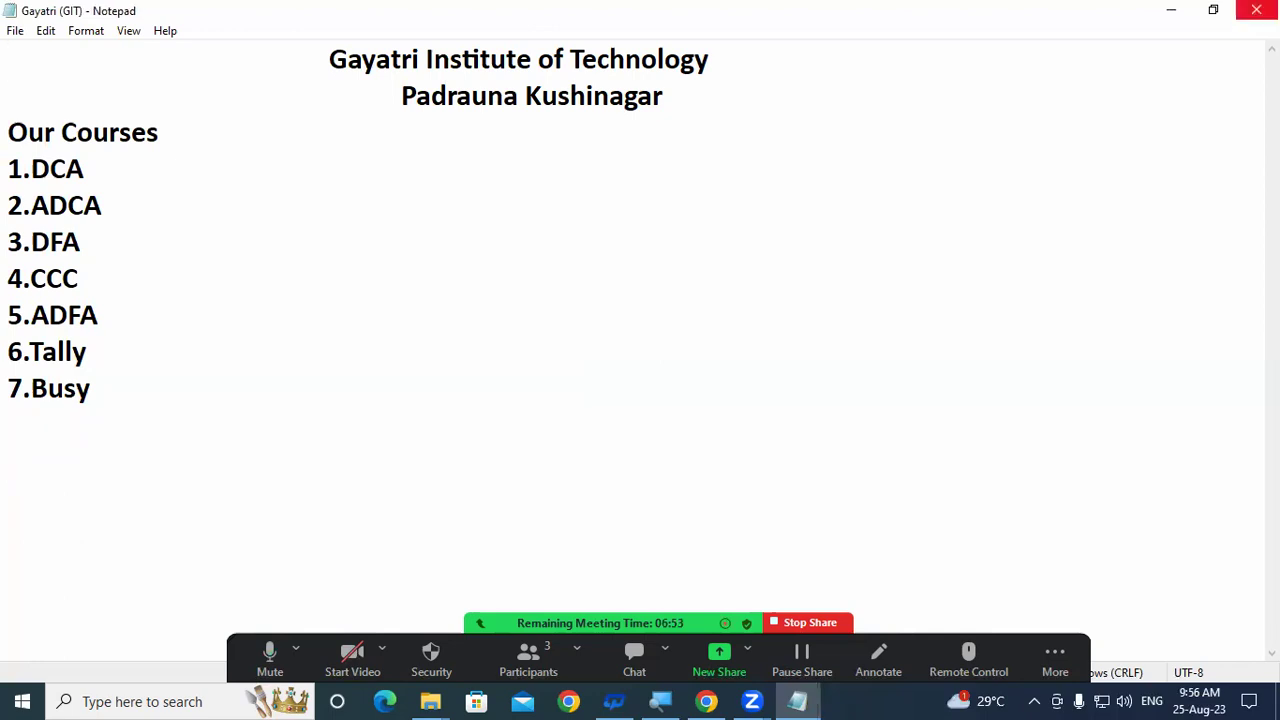
pyautogui.click(1256, 9)
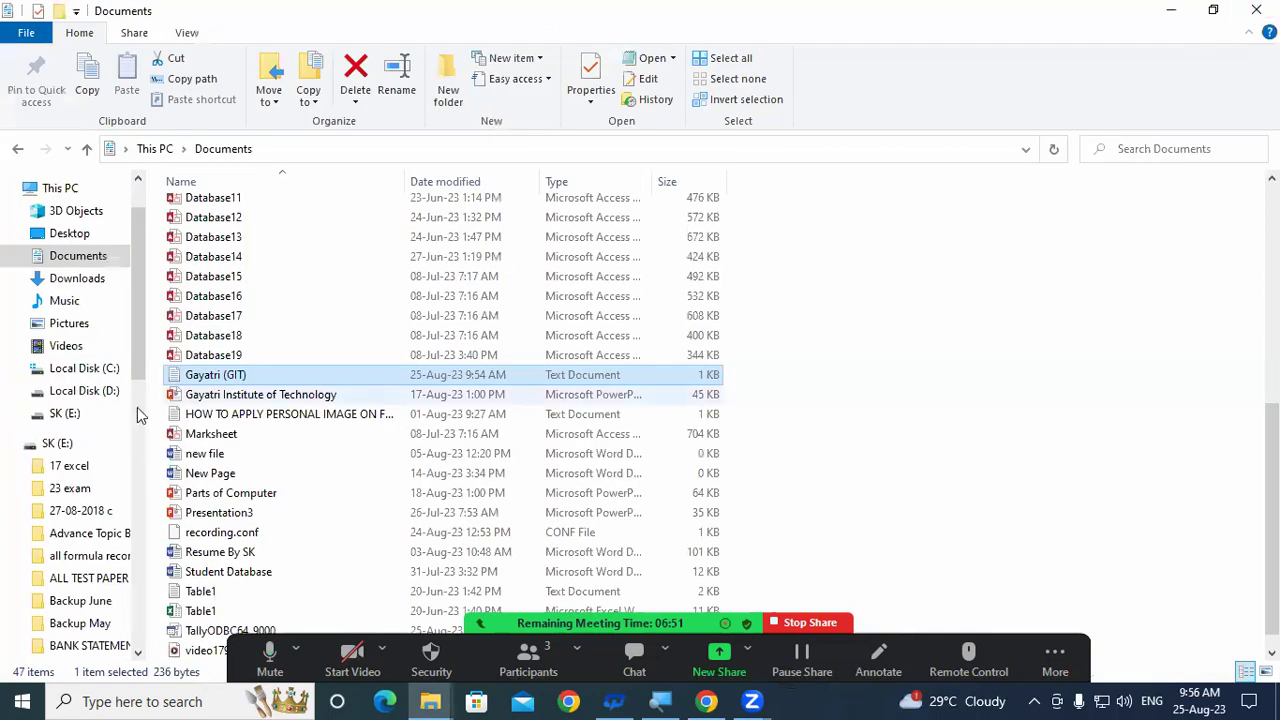
pyautogui.doubleClick(222, 375)
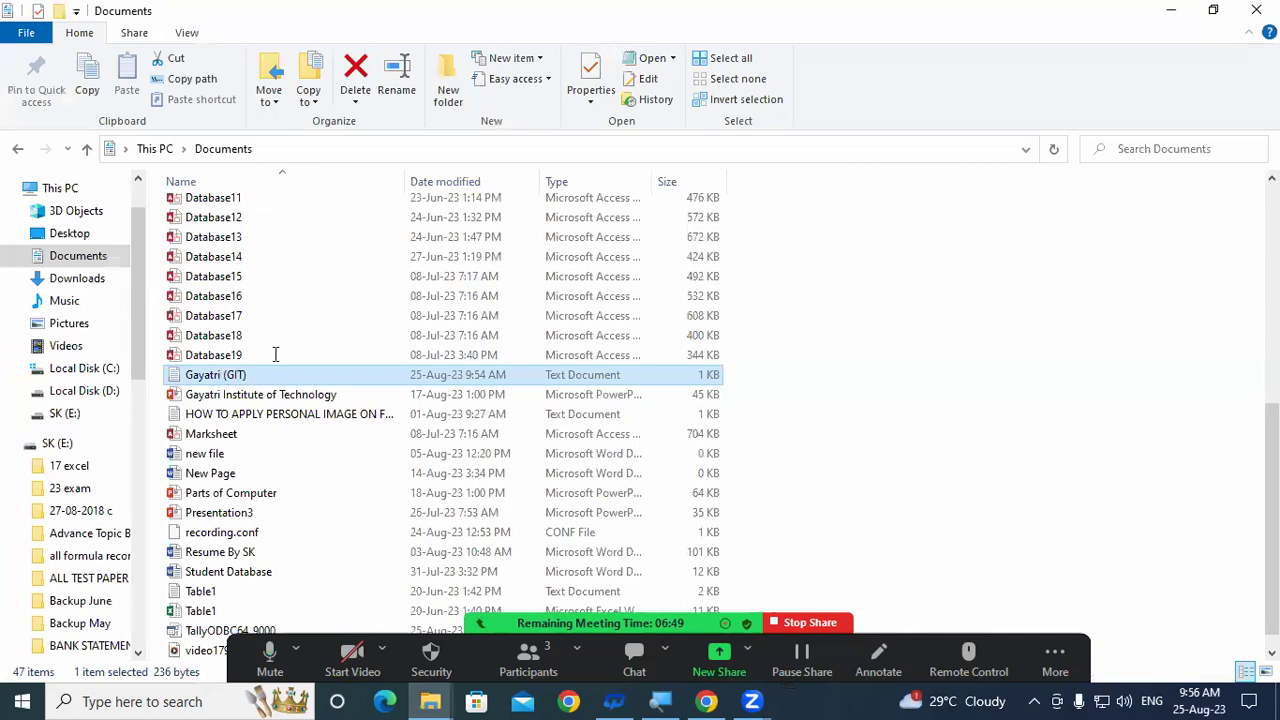
pyautogui.click(1101, 200)
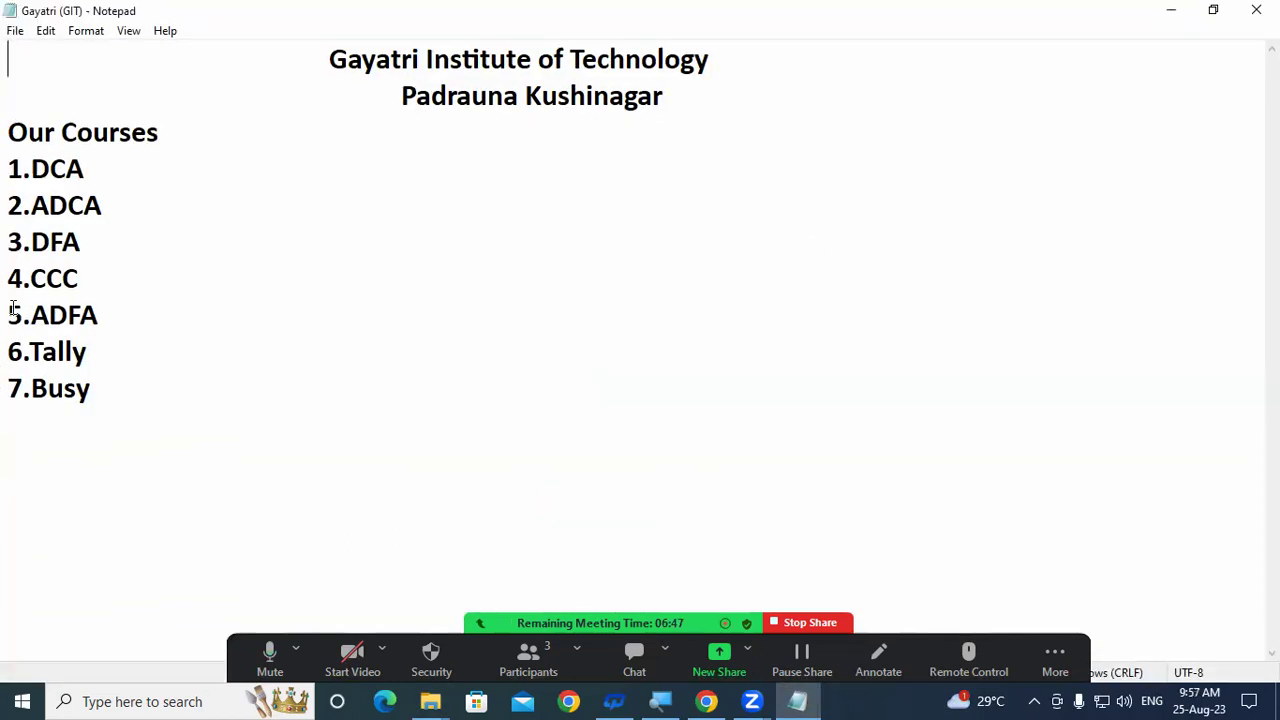